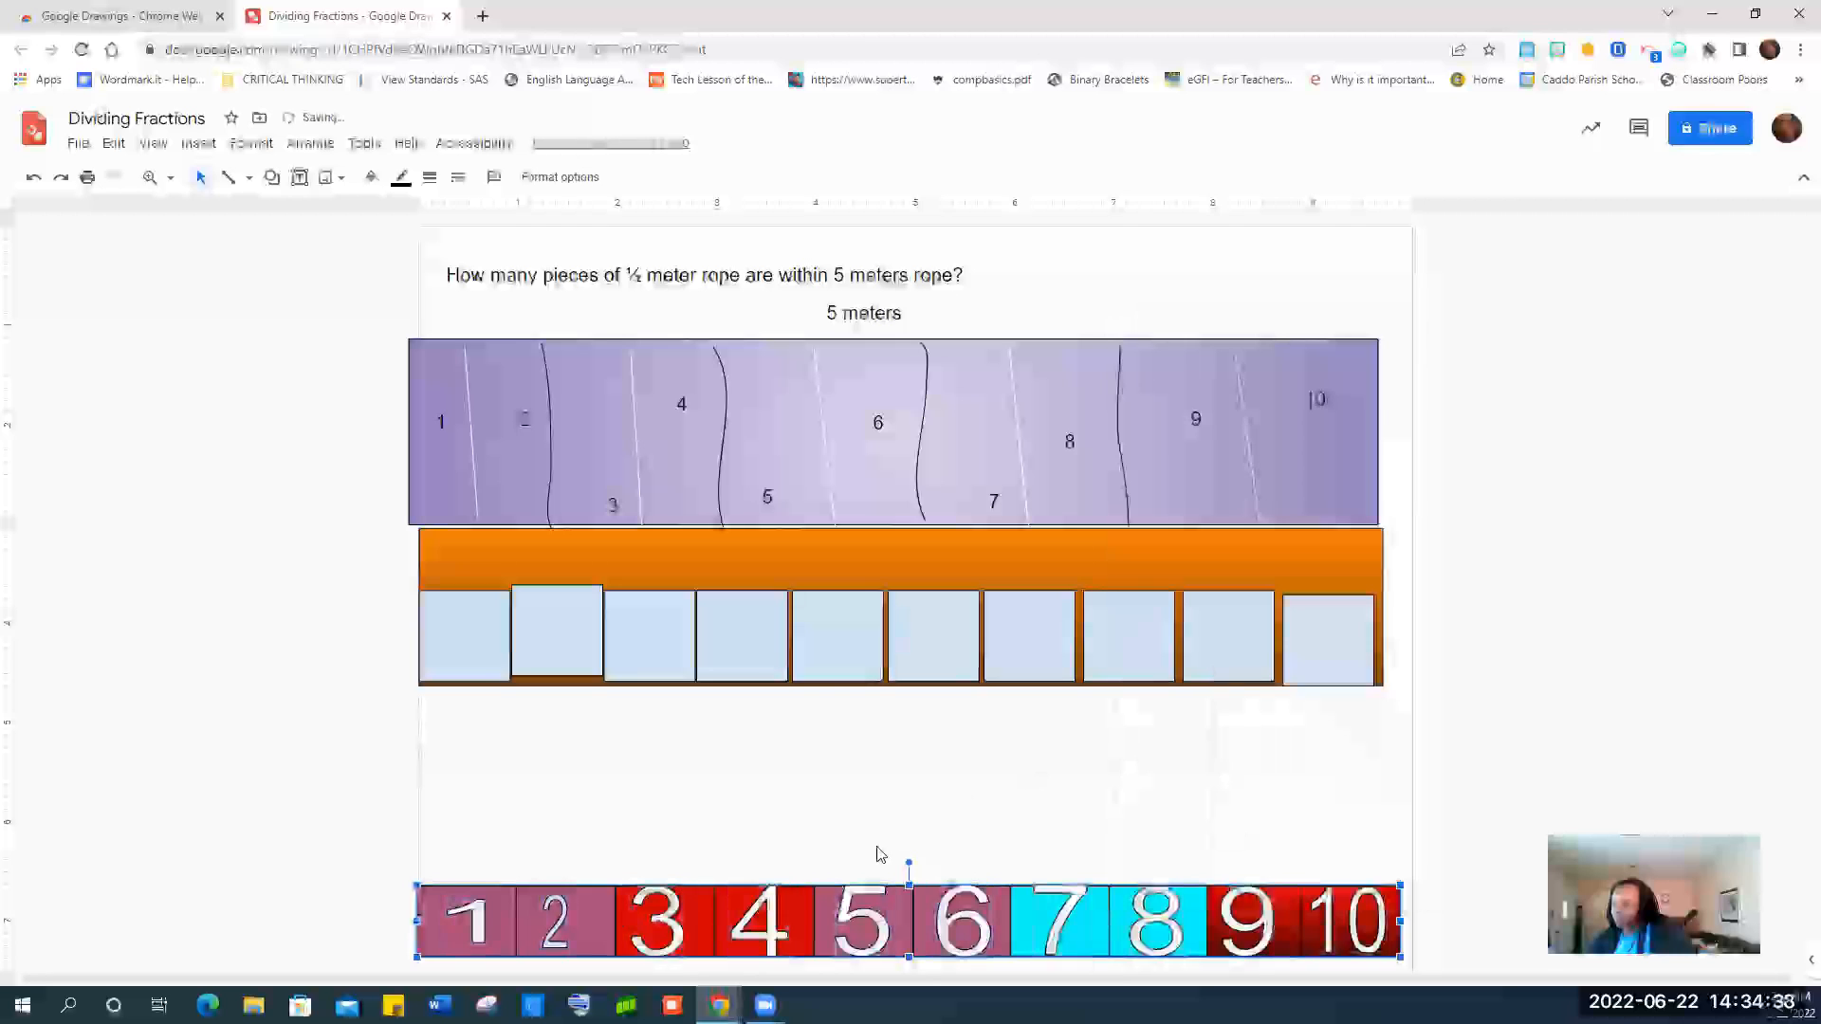
Move the colored number strip up beneath the orange bar, and shrink the purple rope model and place it just below the question.
{"action": "left_click_drag", "start_coordinate": [809, 840], "coordinate": [821, 707]}
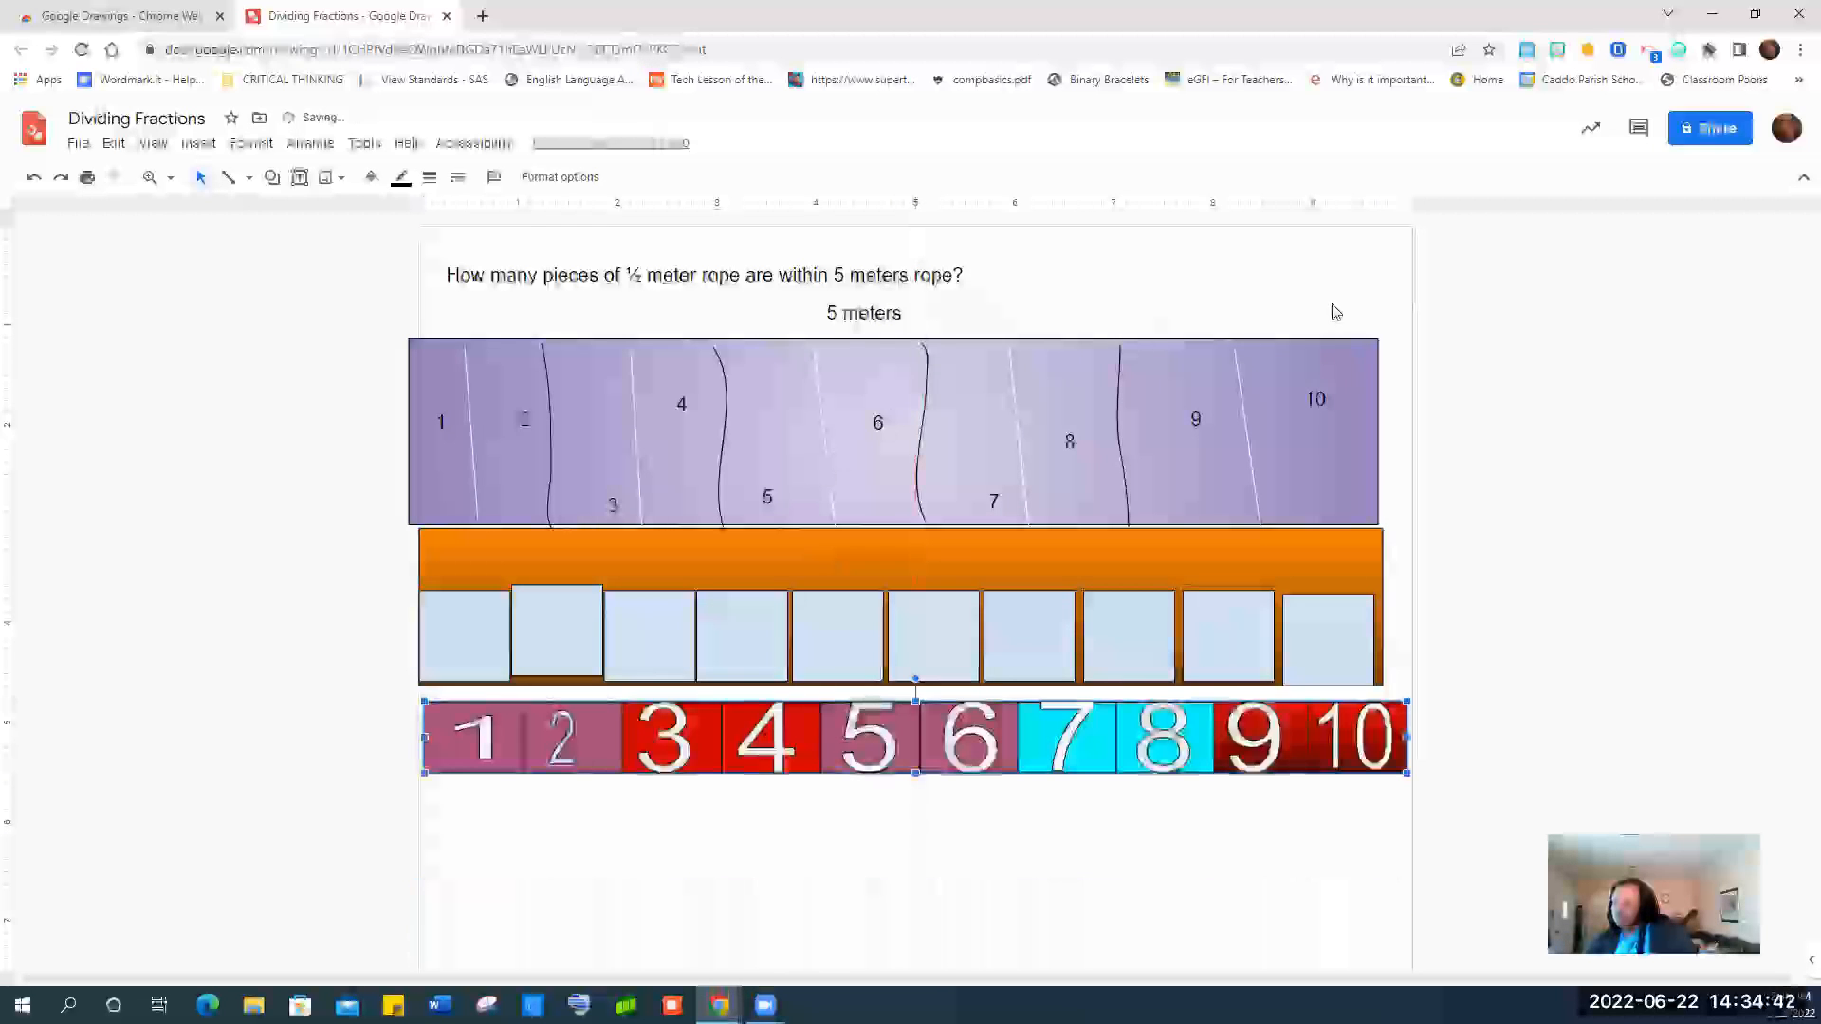
{"action": "left_click", "coordinate": [1378, 345]}
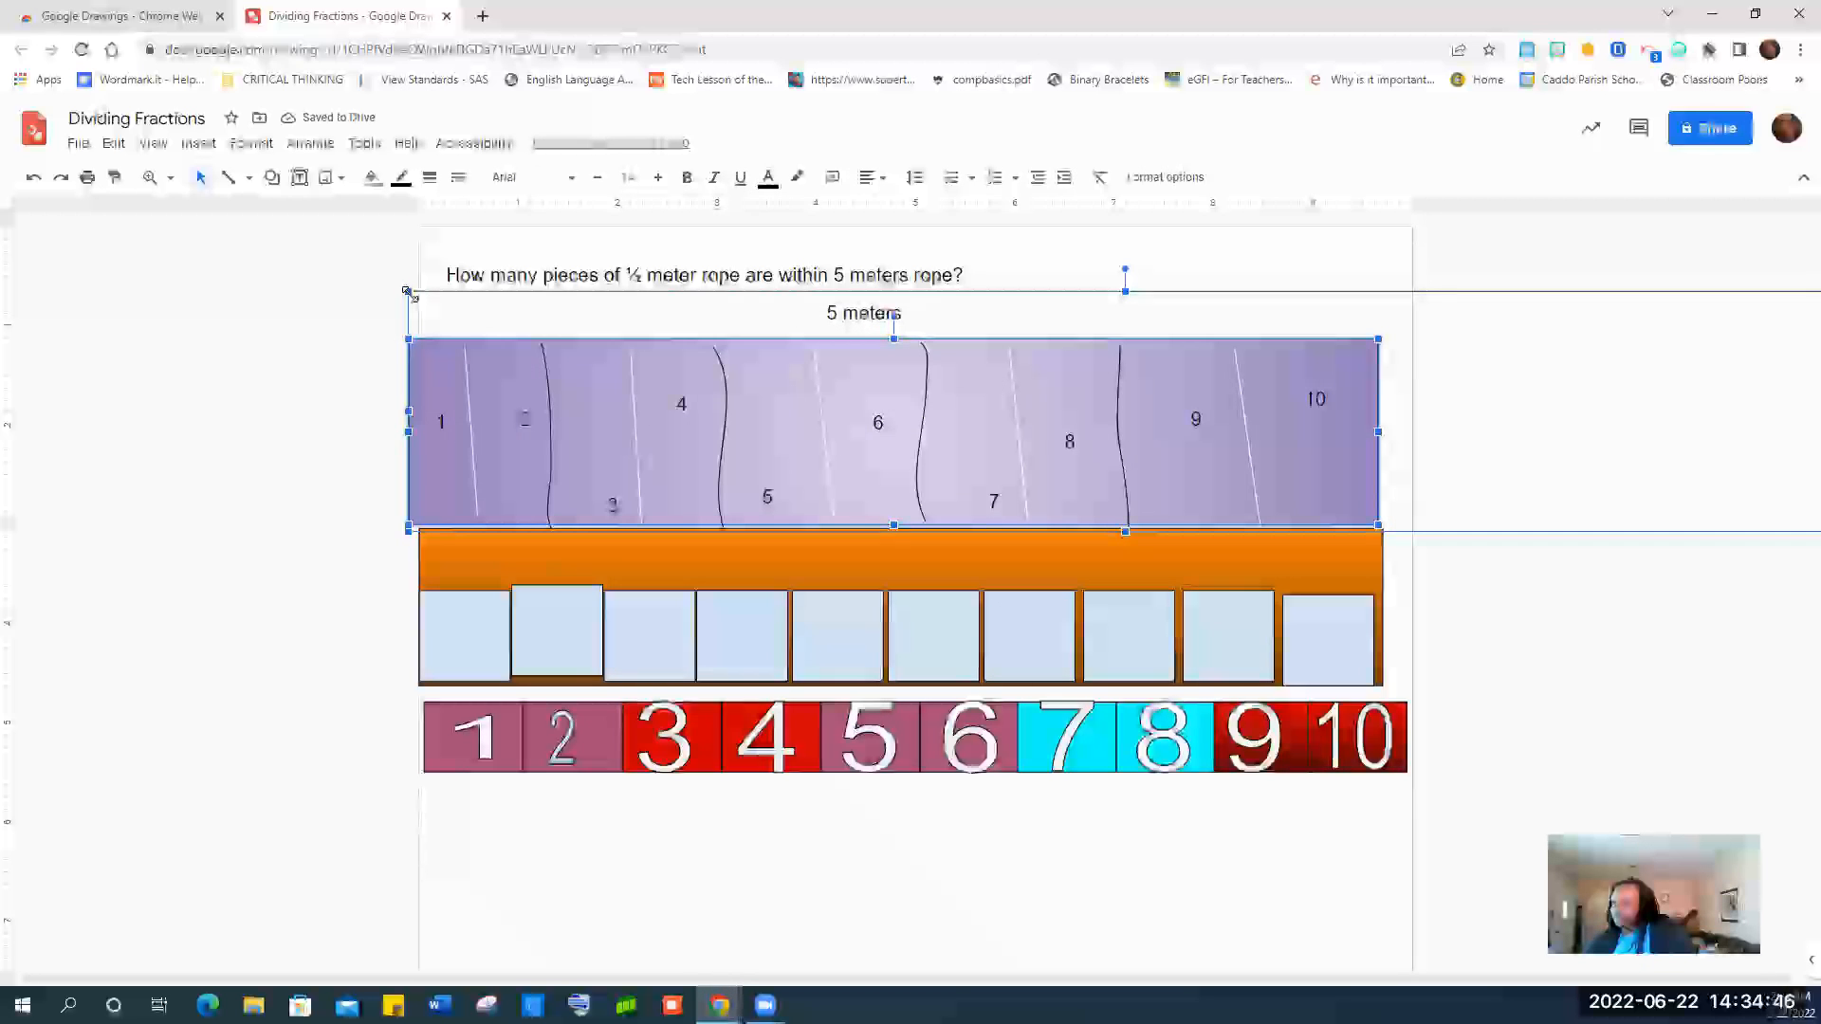
{"action": "left_click_drag", "start_coordinate": [553, 381], "coordinate": [621, 440]}
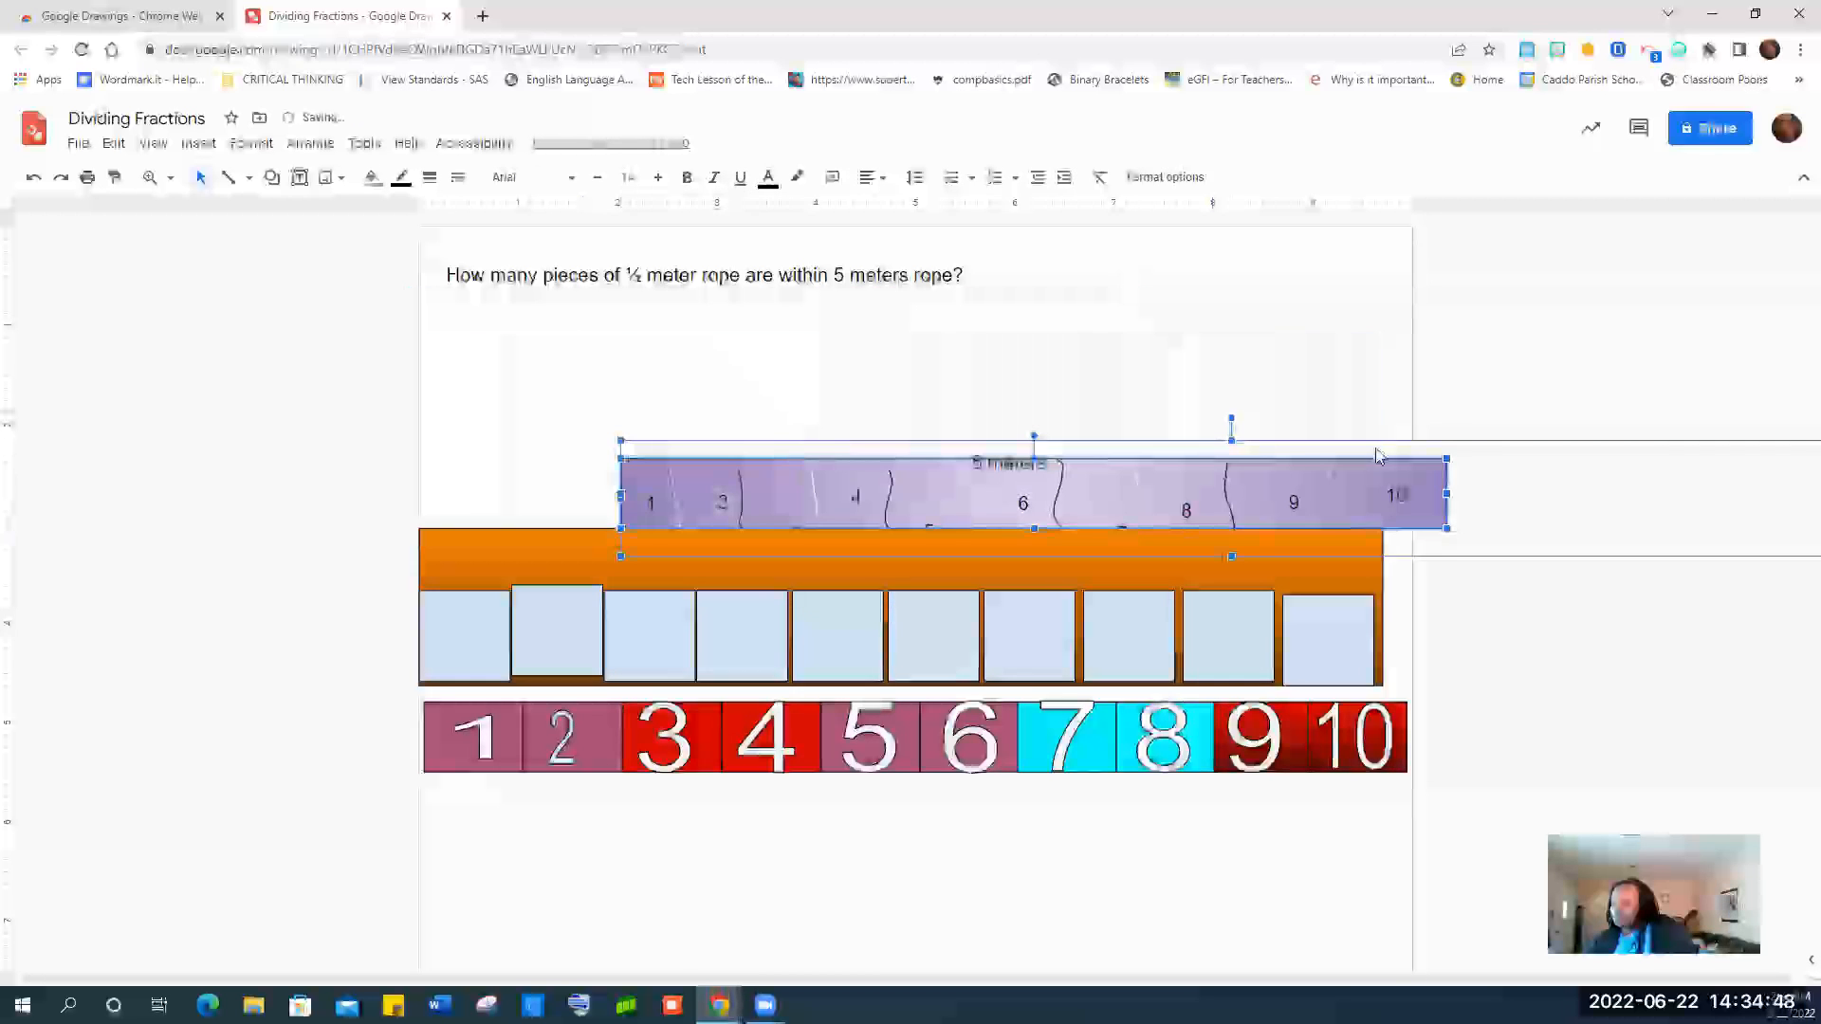
{"action": "left_click_drag", "start_coordinate": [1386, 447], "coordinate": [1081, 443]}
{"action": "left_click_drag", "start_coordinate": [1021, 496], "coordinate": [868, 348]}
Shrink the orange bar with its ten boxes and place it directly beneath the purple rope model.
{"action": "left_click", "coordinate": [772, 560]}
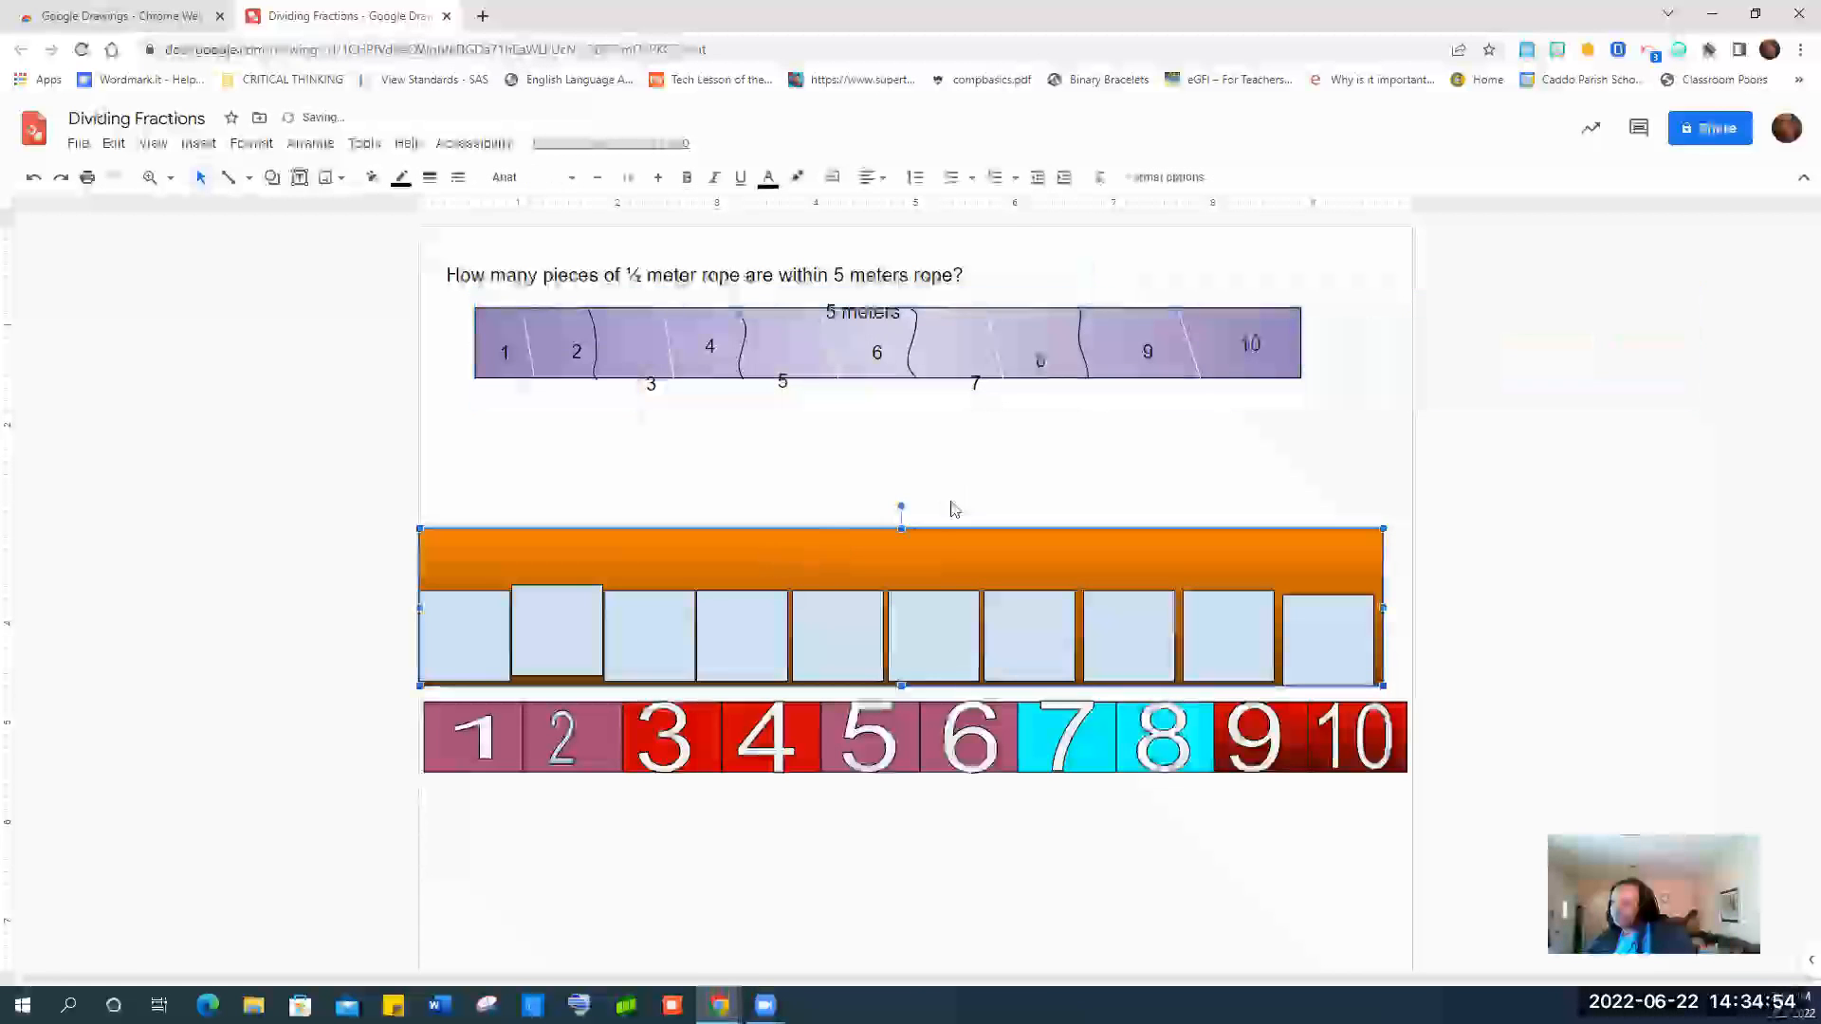
{"action": "left_click_drag", "start_coordinate": [427, 528], "coordinate": [592, 626]}
{"action": "left_click_drag", "start_coordinate": [913, 648], "coordinate": [744, 414]}
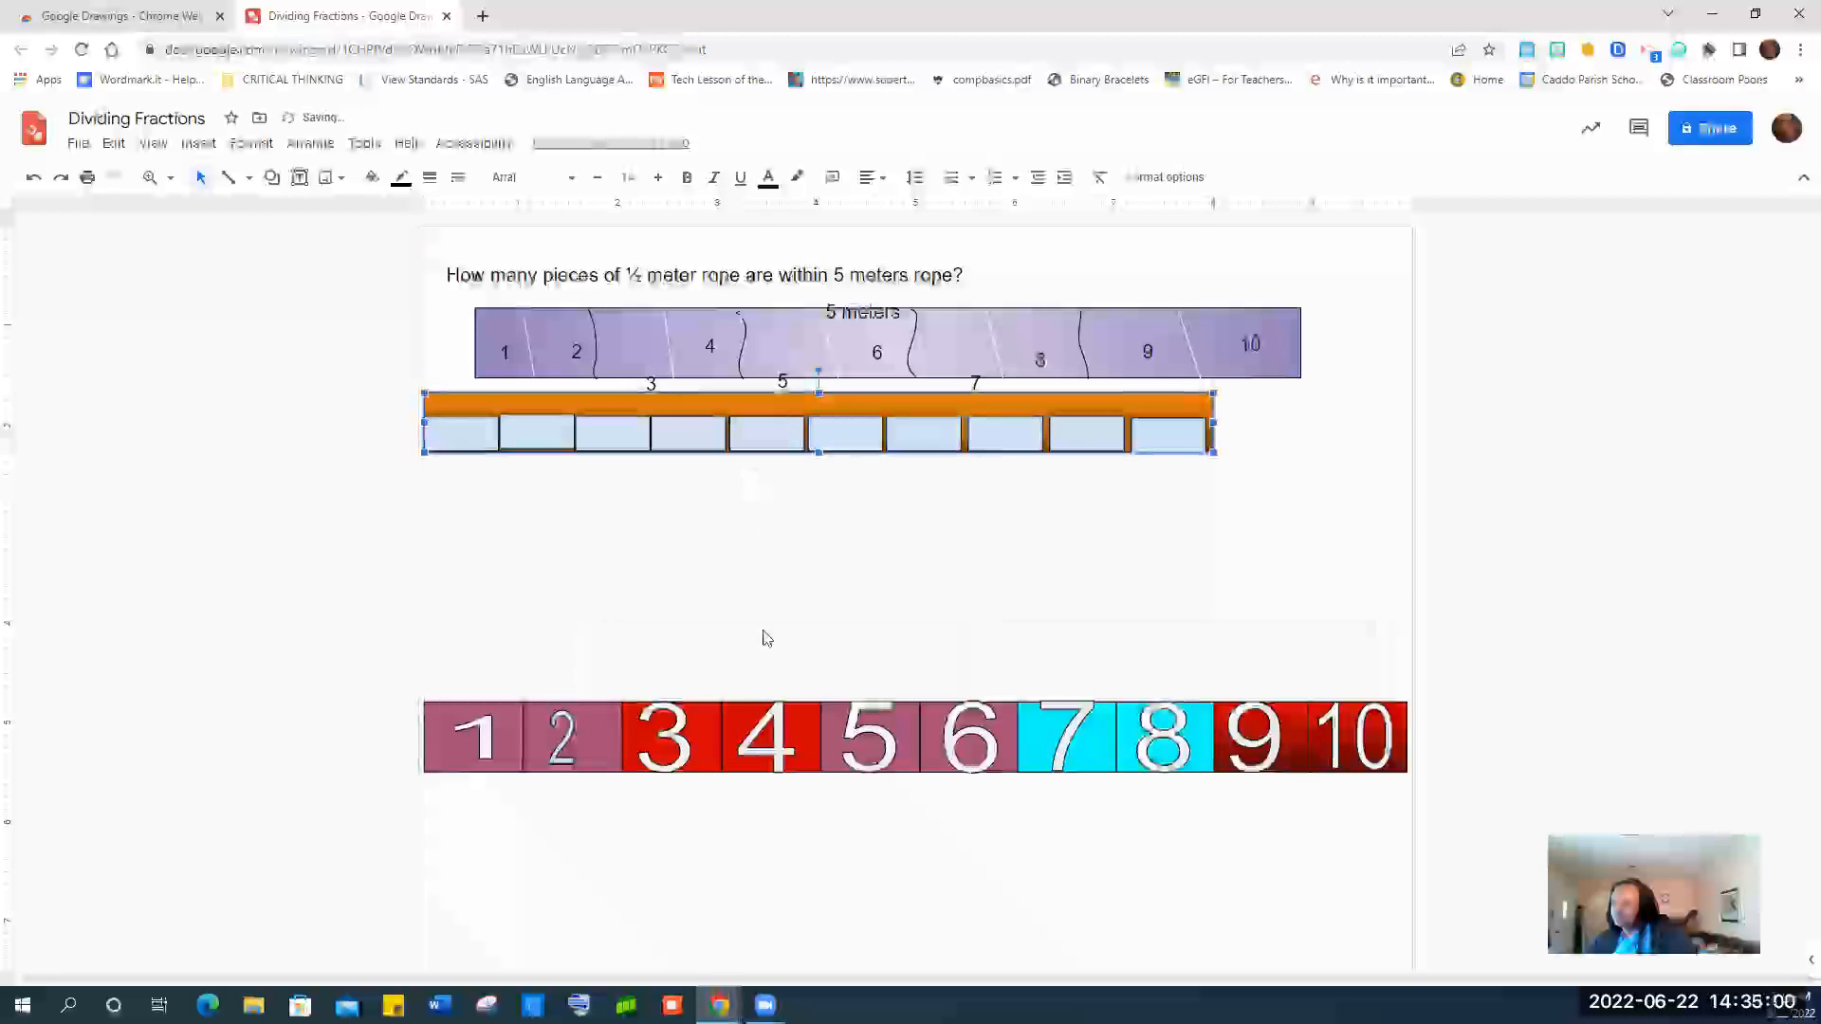
Move the colored 1 to 10 number strip up to sit just beneath the orange bar.
{"action": "left_click", "coordinate": [738, 721]}
{"action": "left_click_drag", "start_coordinate": [901, 699], "coordinate": [870, 496]}
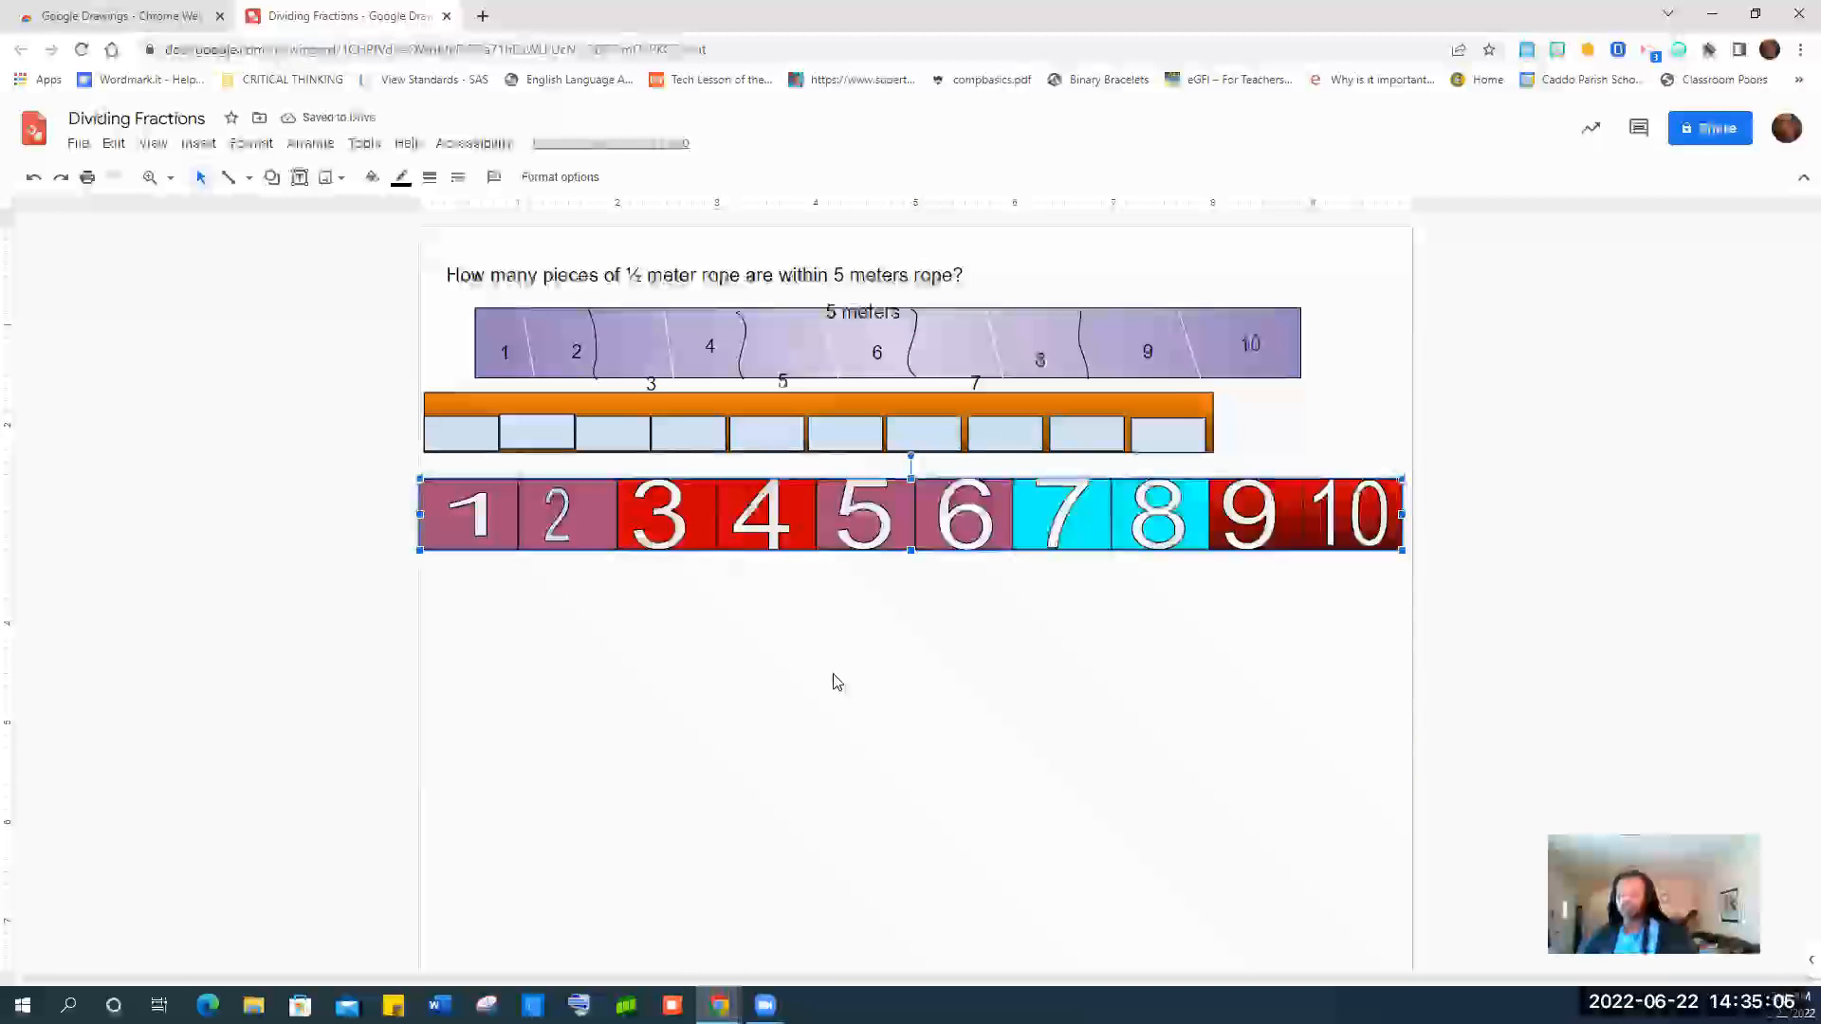
{"action": "left_click", "coordinate": [726, 716]}
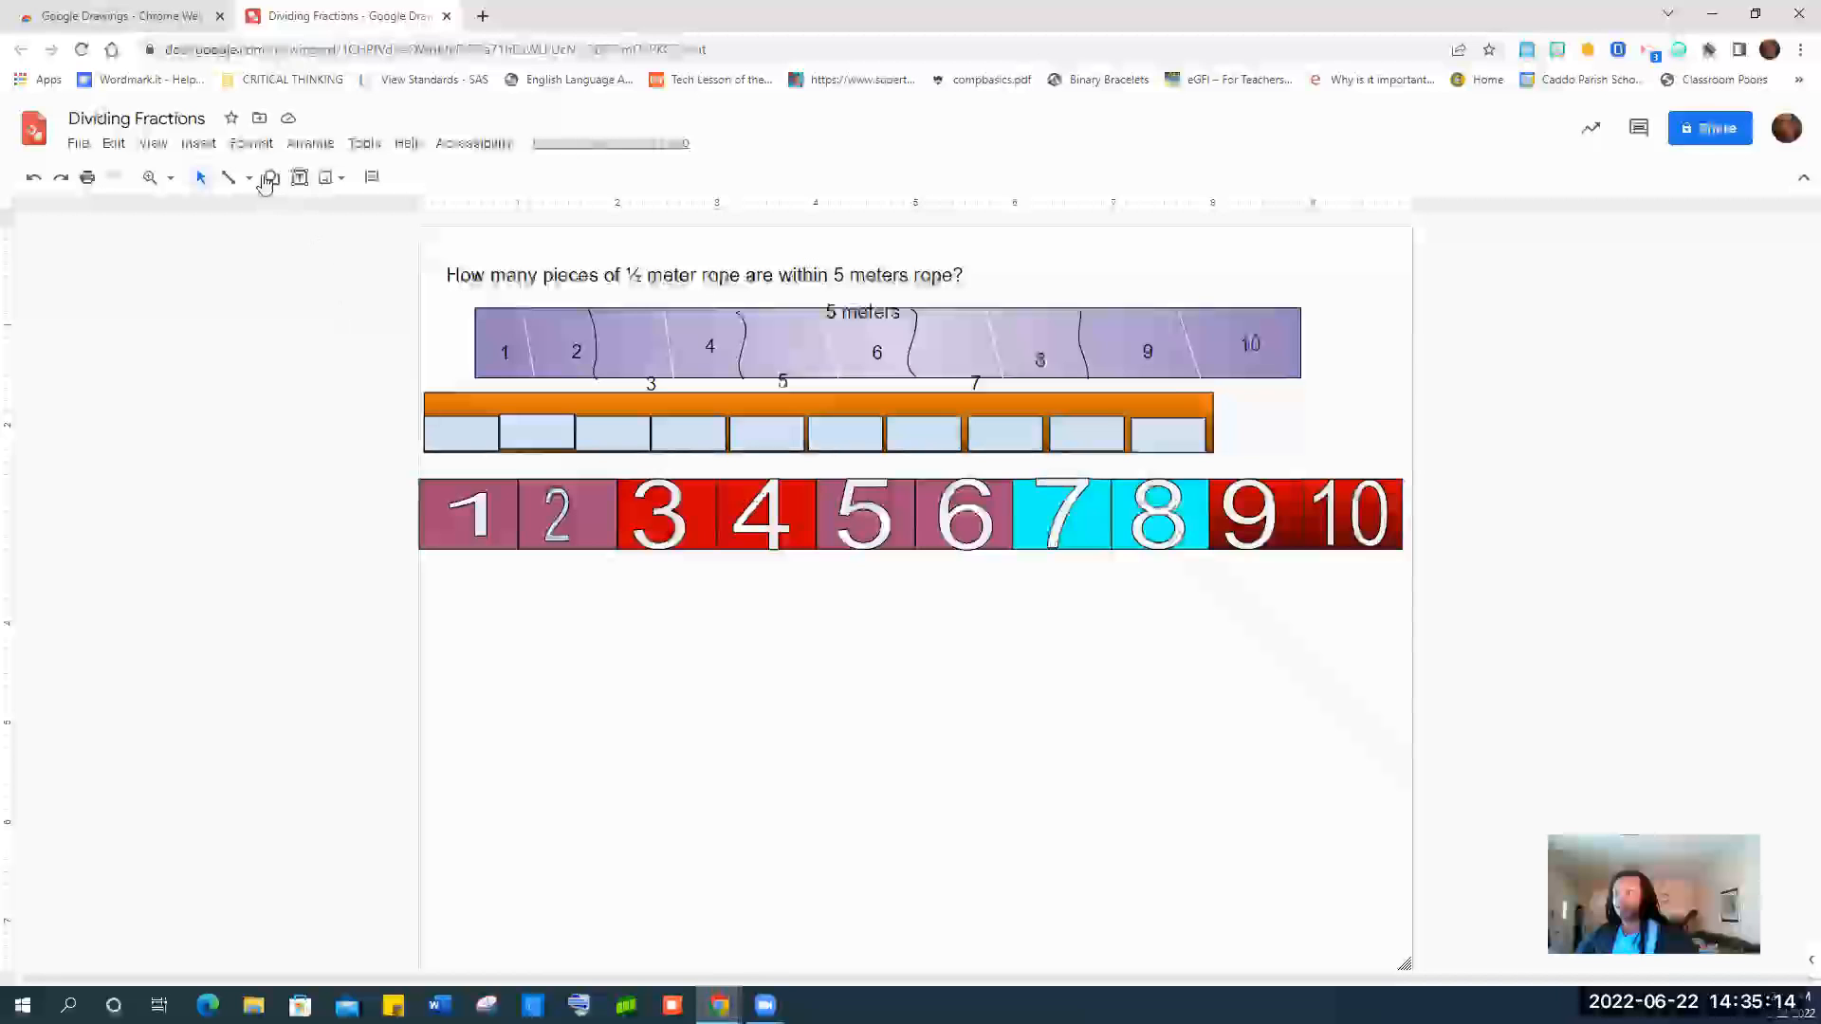
Insert word art reading 5 and place it in the blank area below the start of the number strip.
{"action": "left_click", "coordinate": [198, 143]}
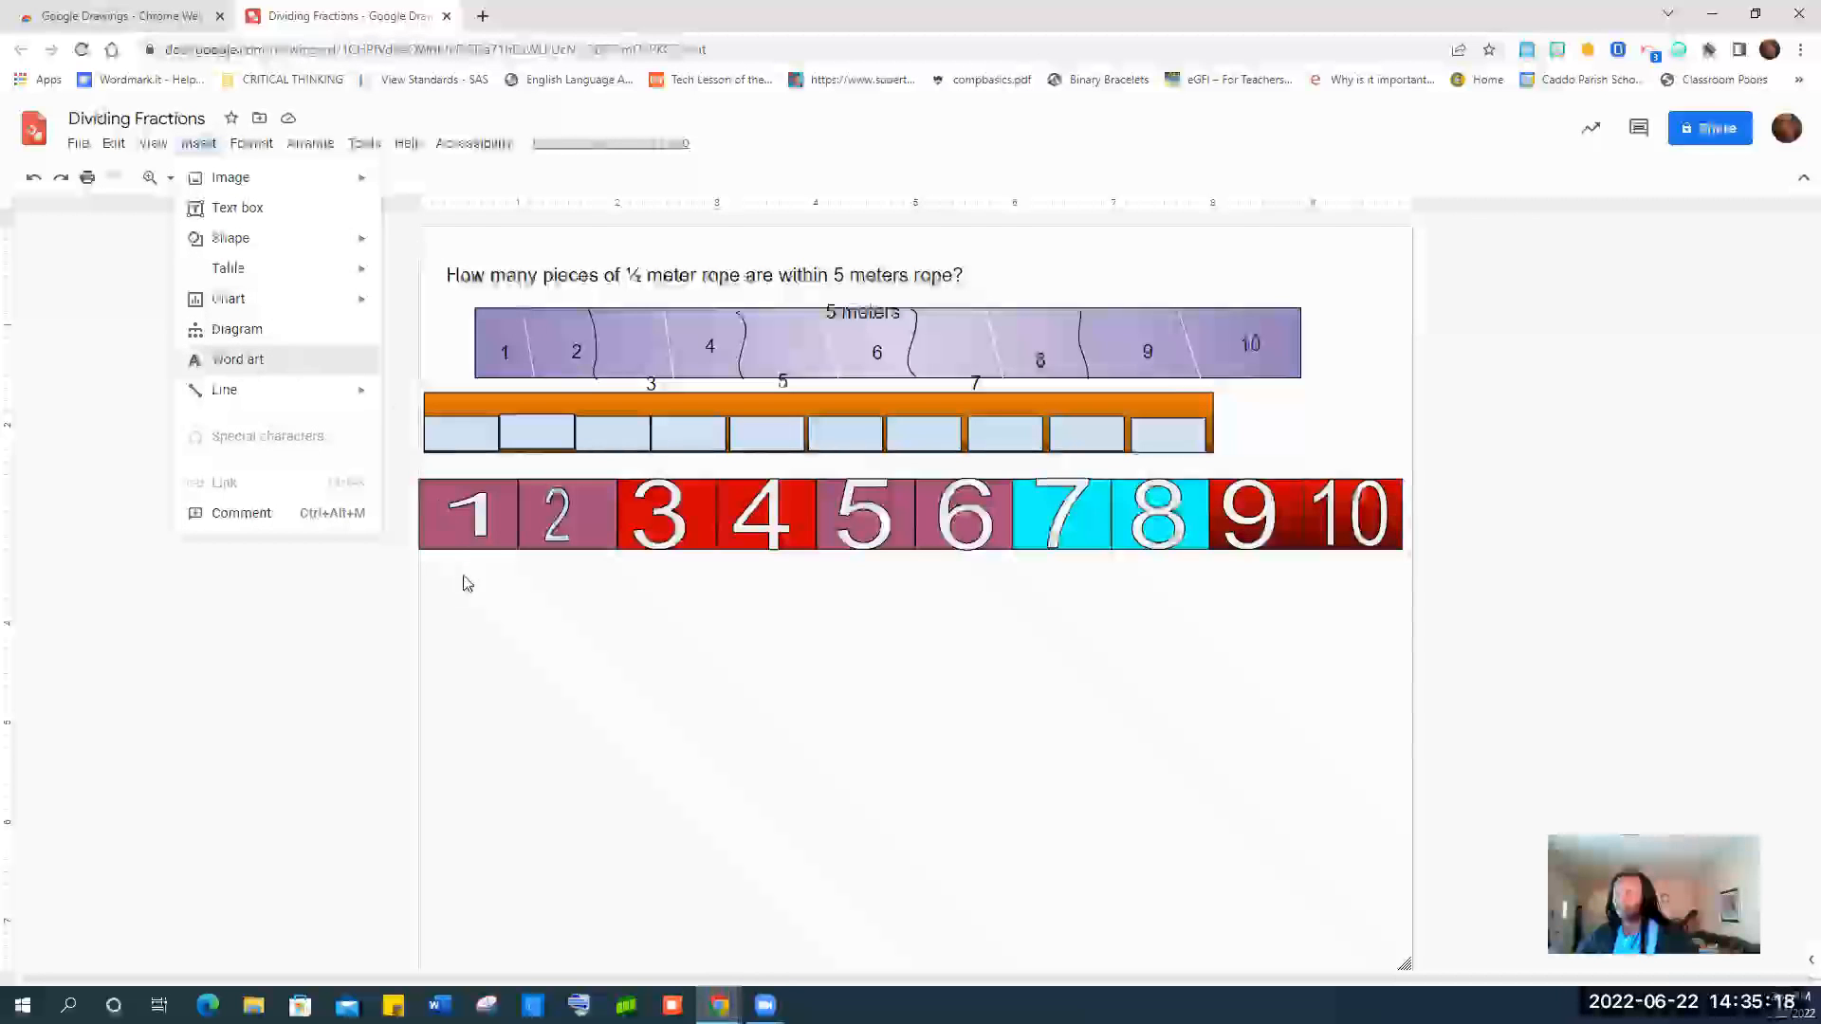
{"action": "key", "text": "Return"}
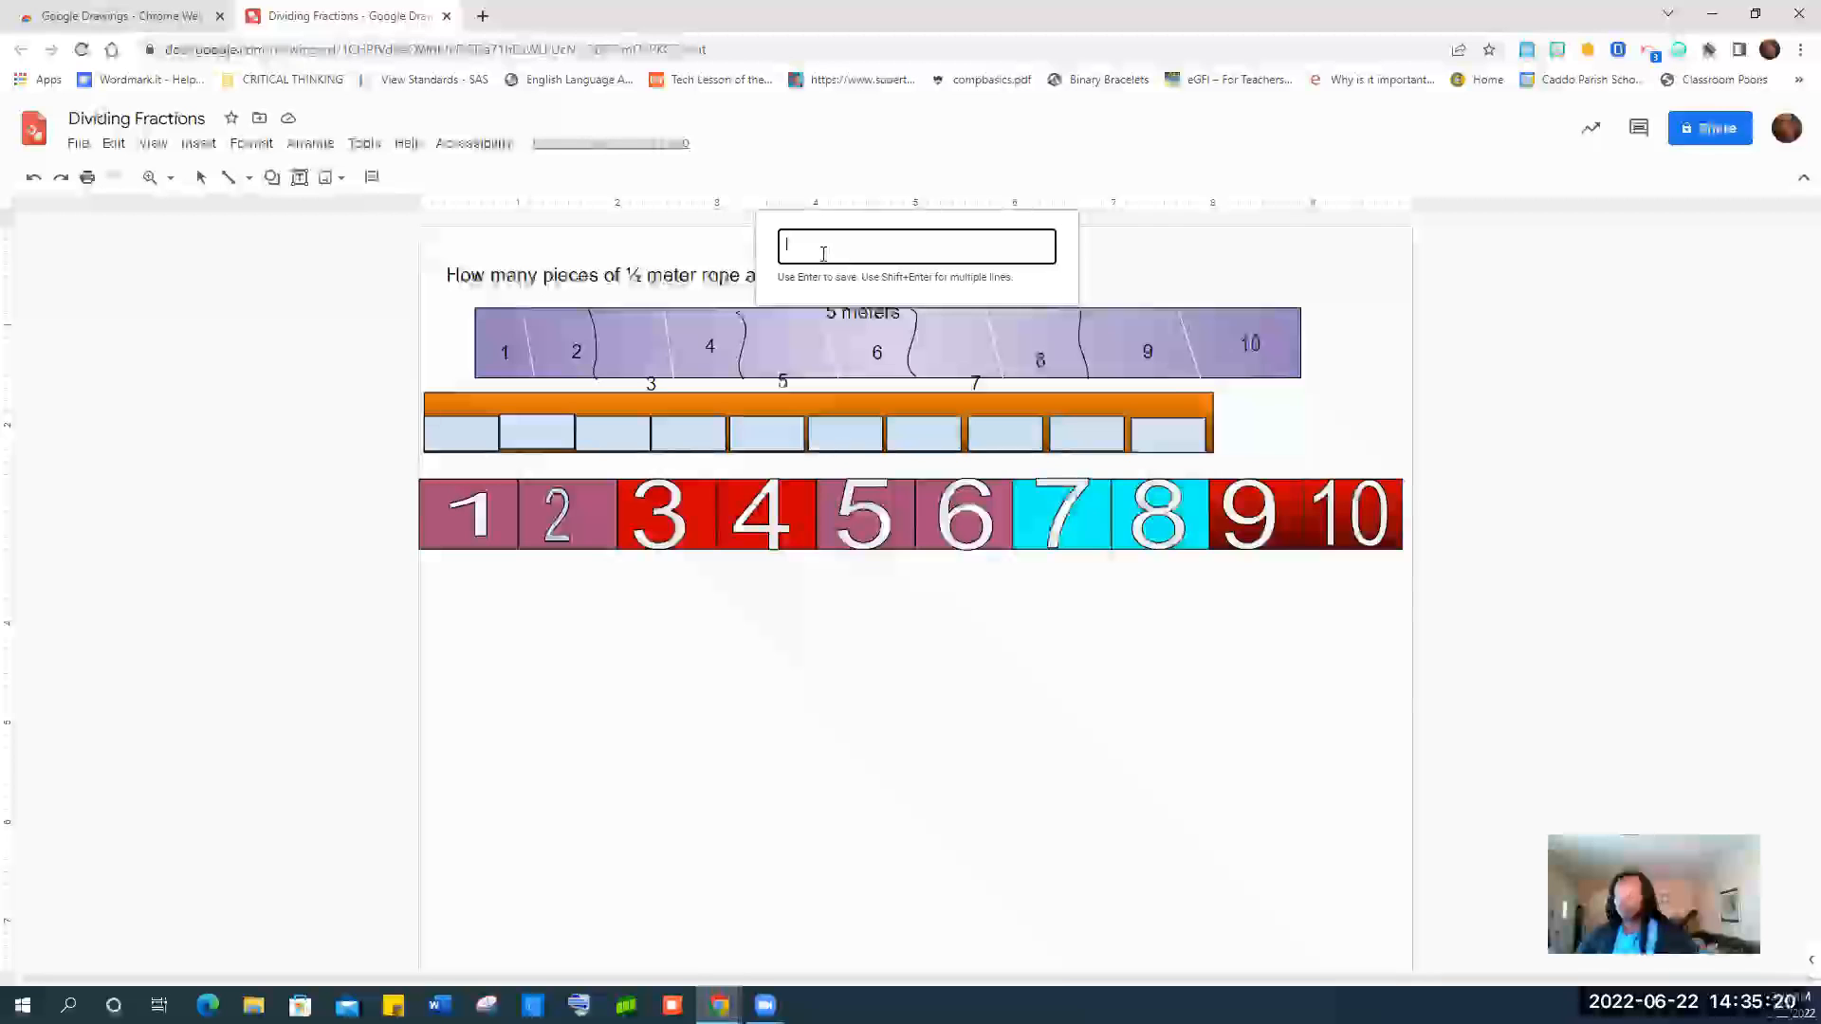
{"action": "type", "text": "5"}
{"action": "key", "text": "shift+Return"}
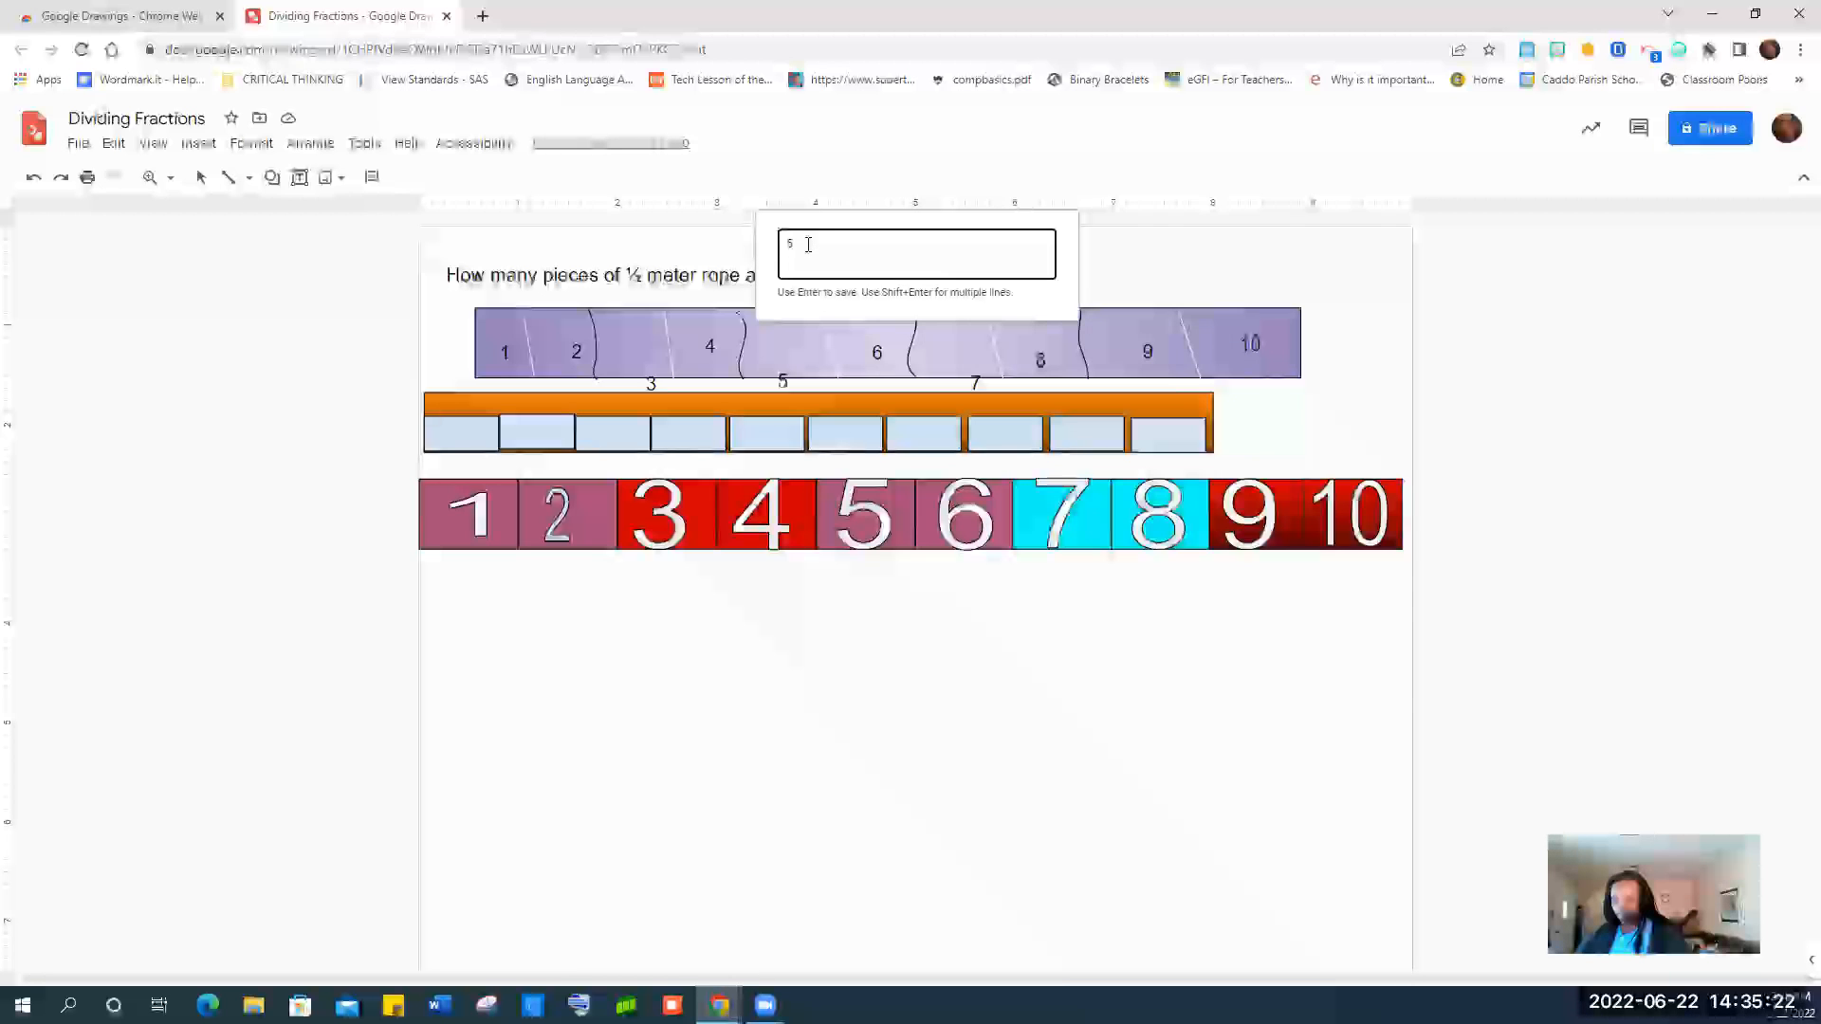
{"action": "key", "text": "Return"}
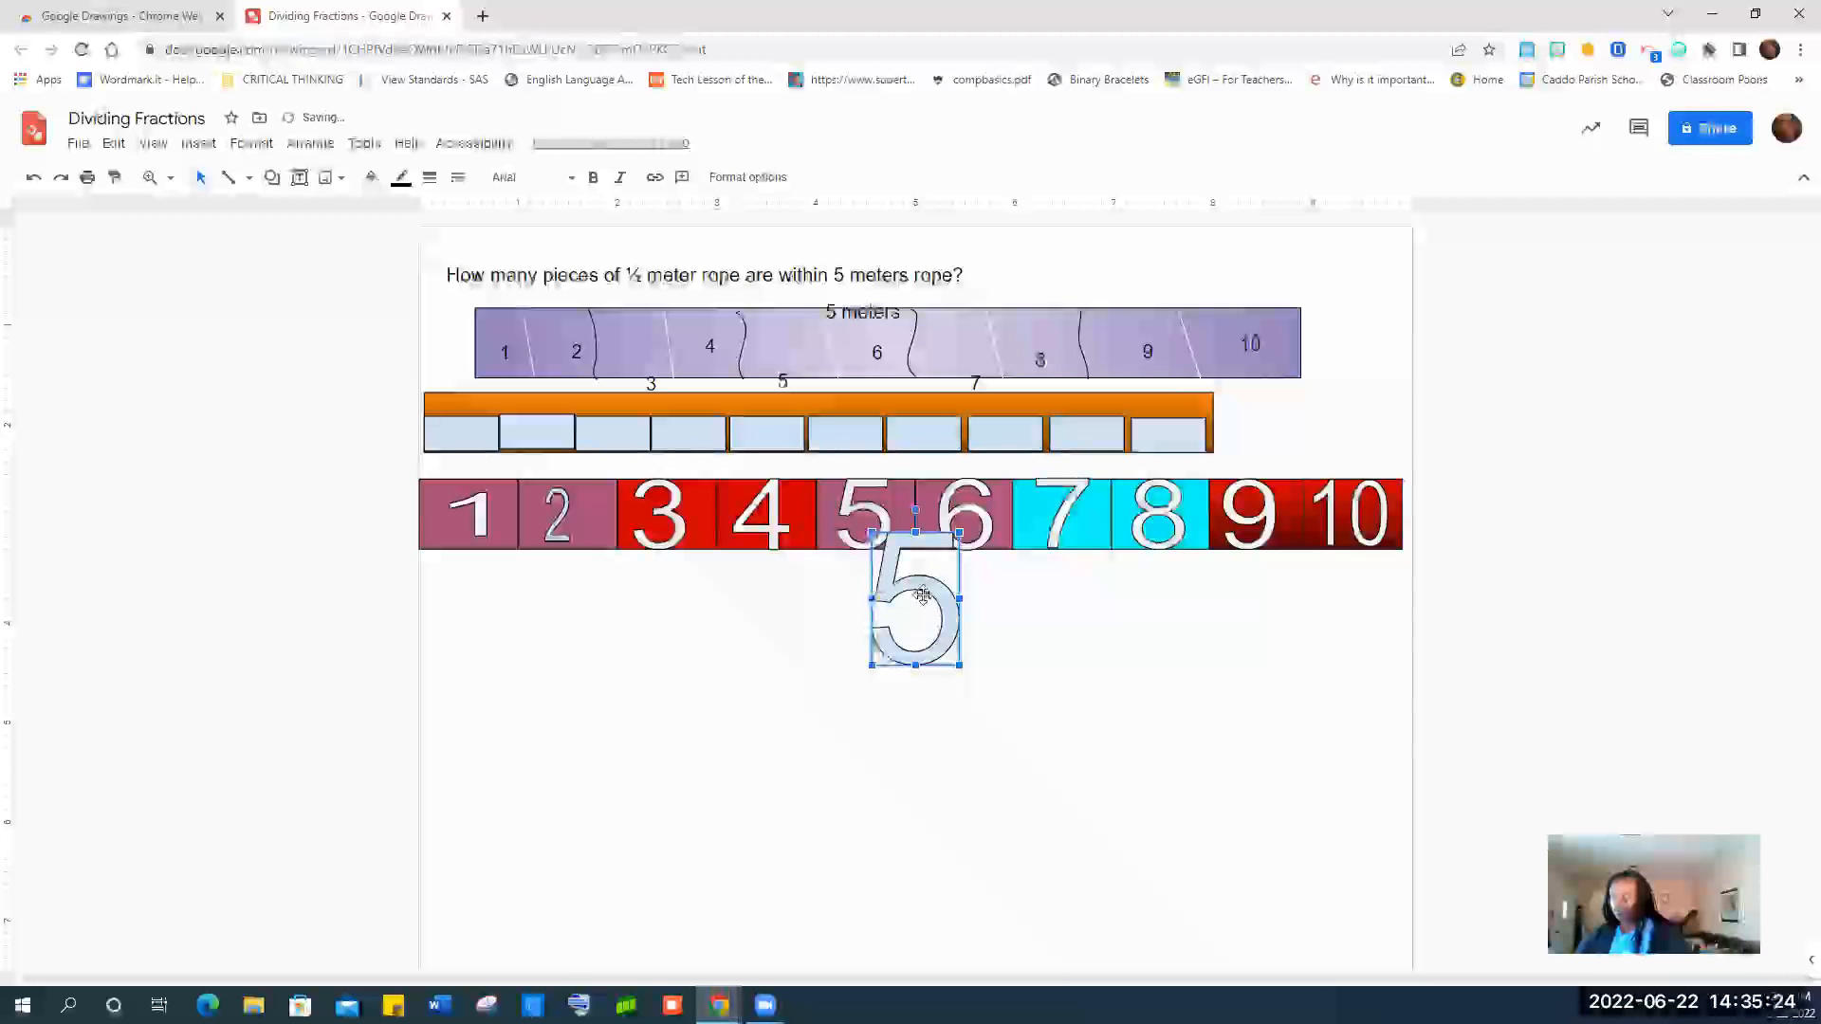
{"action": "left_click_drag", "start_coordinate": [922, 596], "coordinate": [510, 741]}
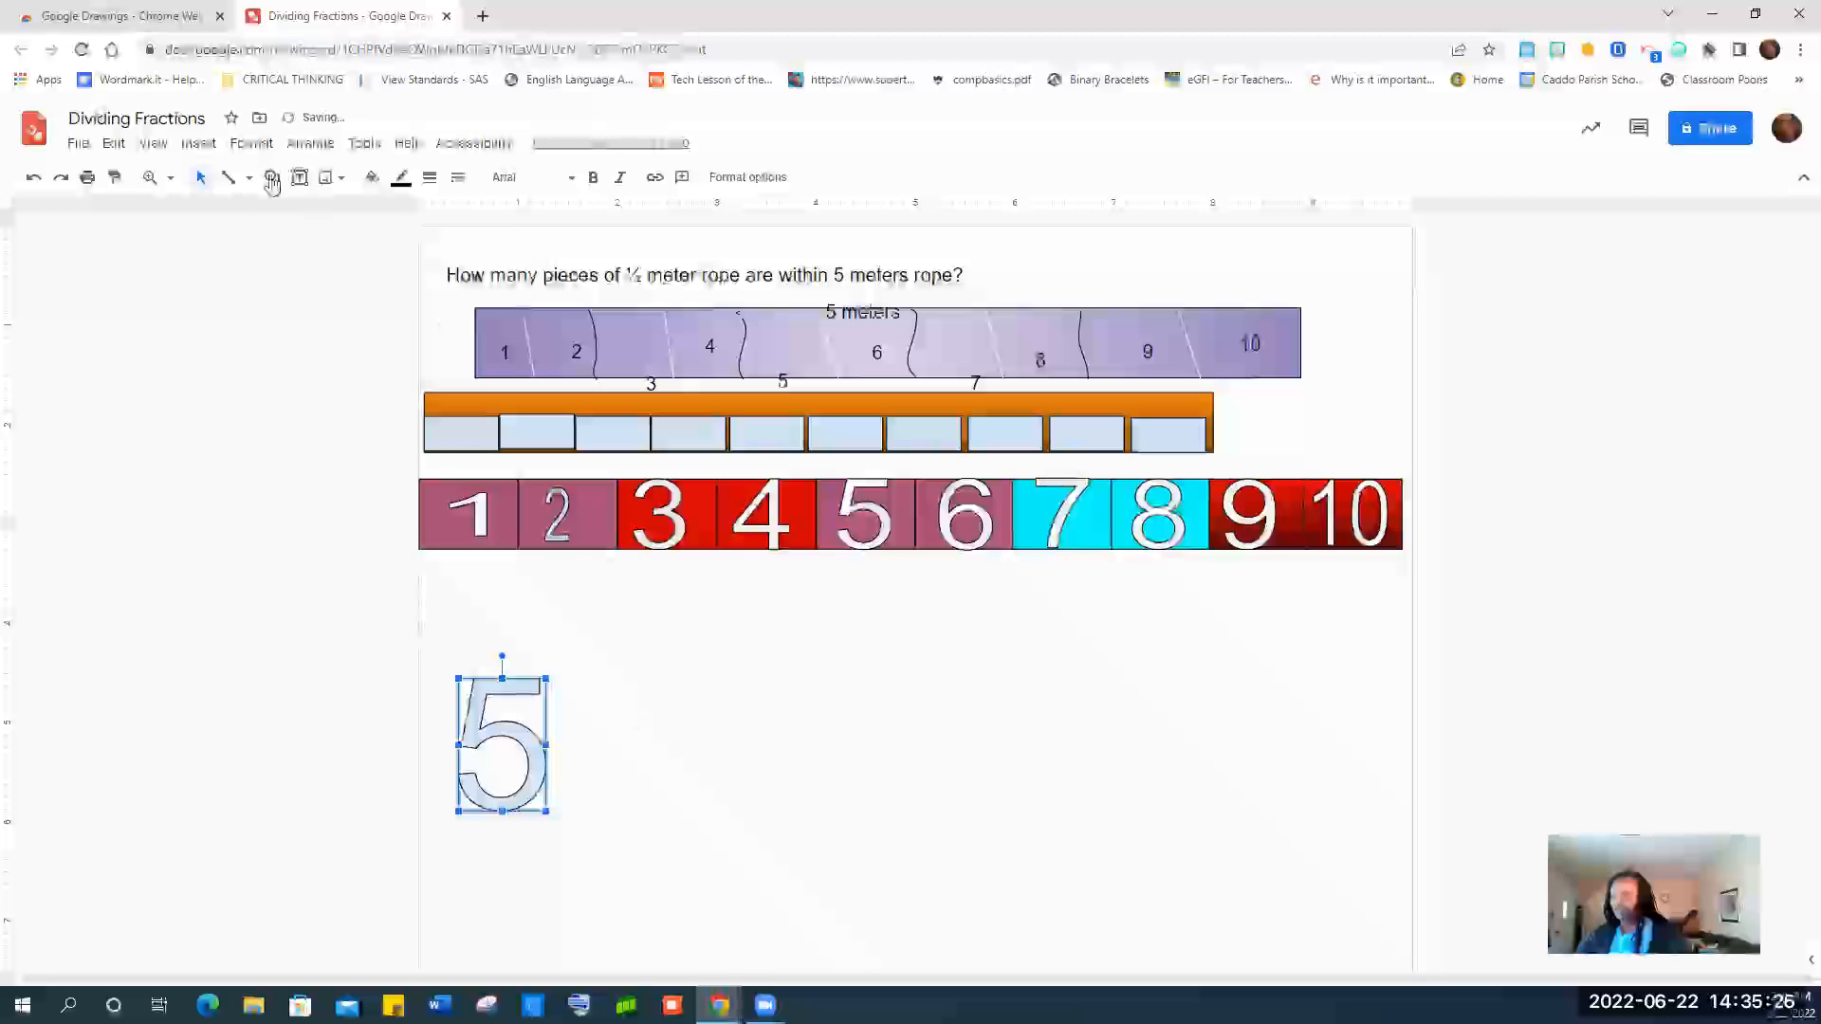
{"action": "left_click", "coordinate": [619, 718]}
Draw a division sign equation shape and align it just after the large 5.
{"action": "left_click", "coordinate": [208, 149]}
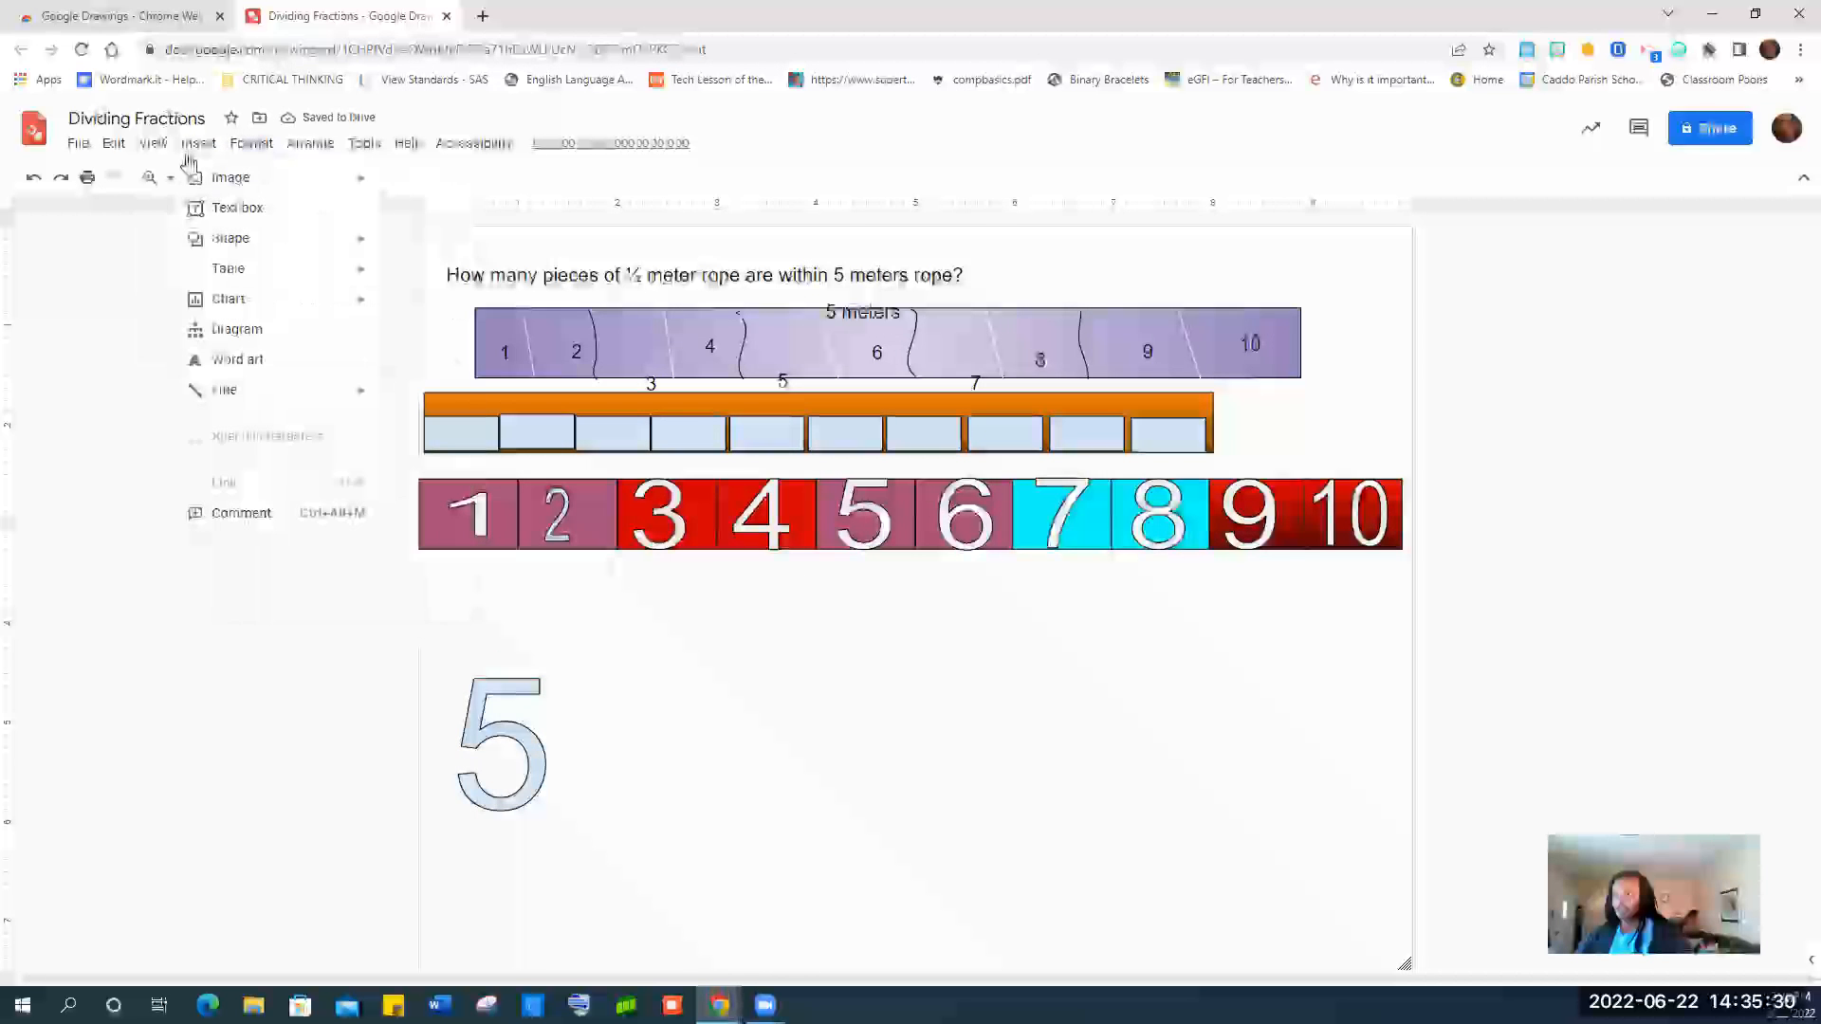
{"action": "mouse_move", "coordinate": [237, 240]}
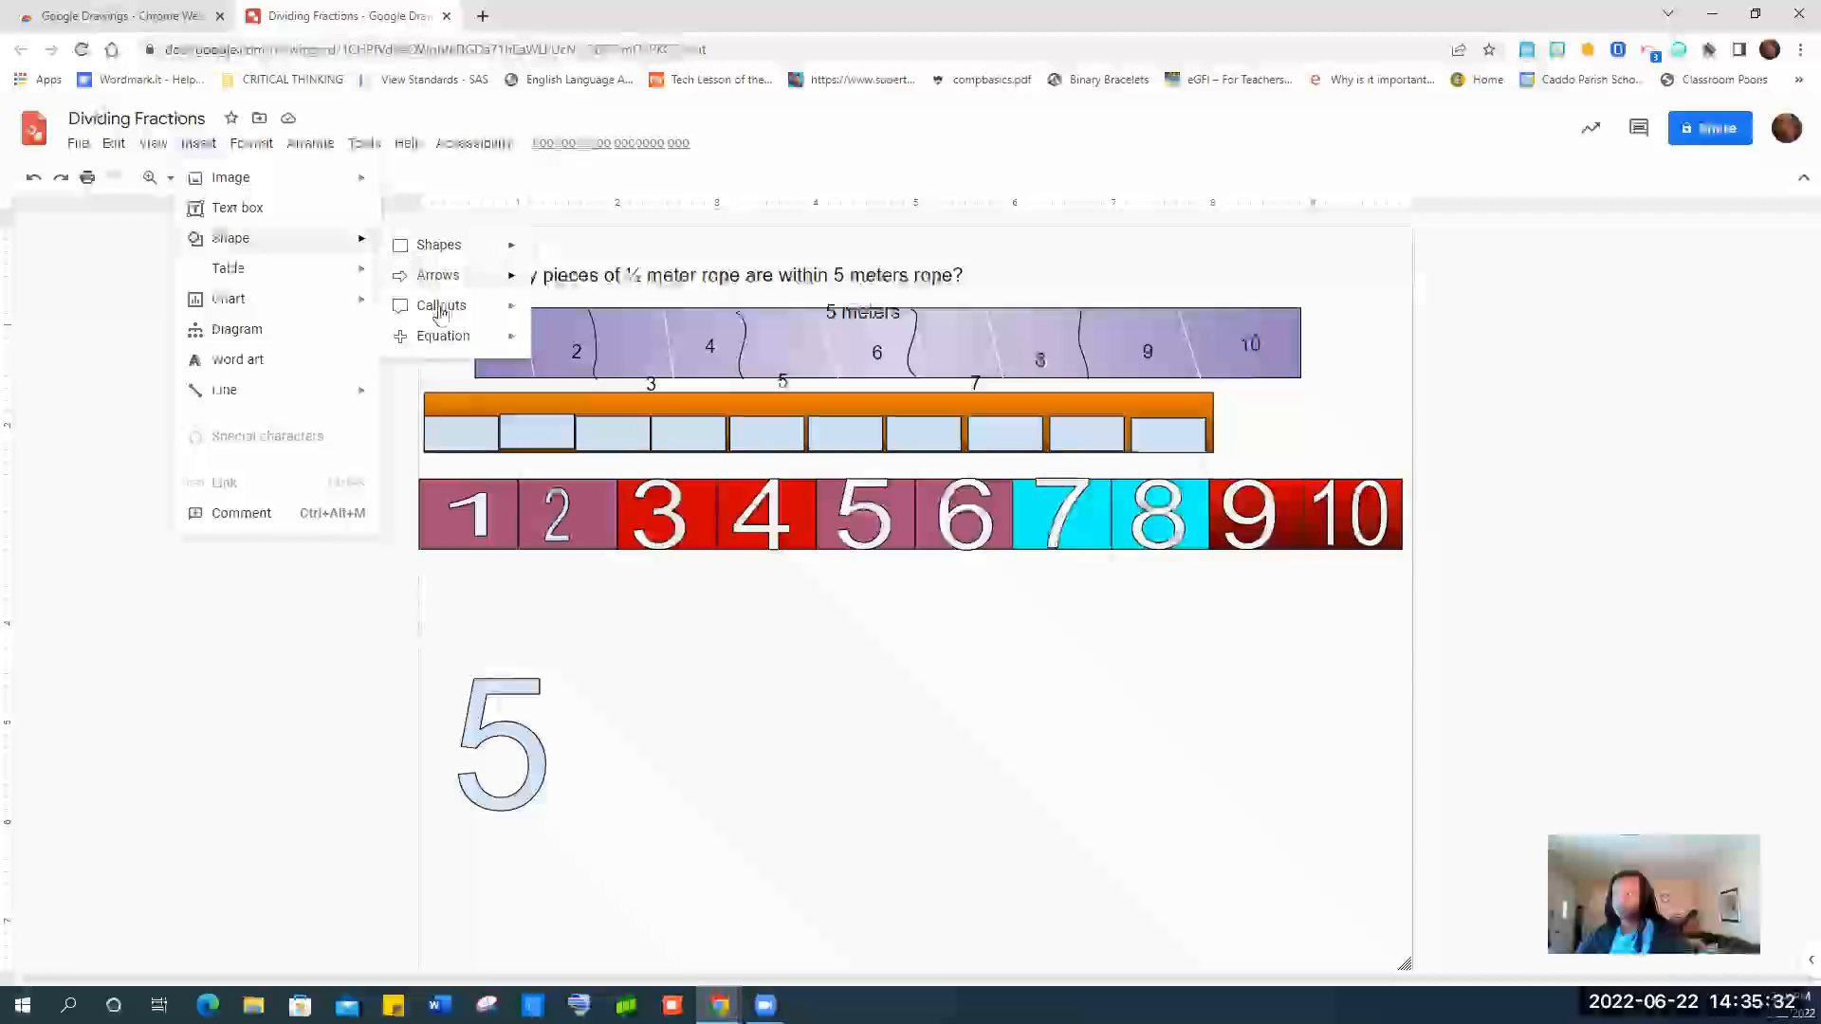
{"action": "mouse_move", "coordinate": [442, 341]}
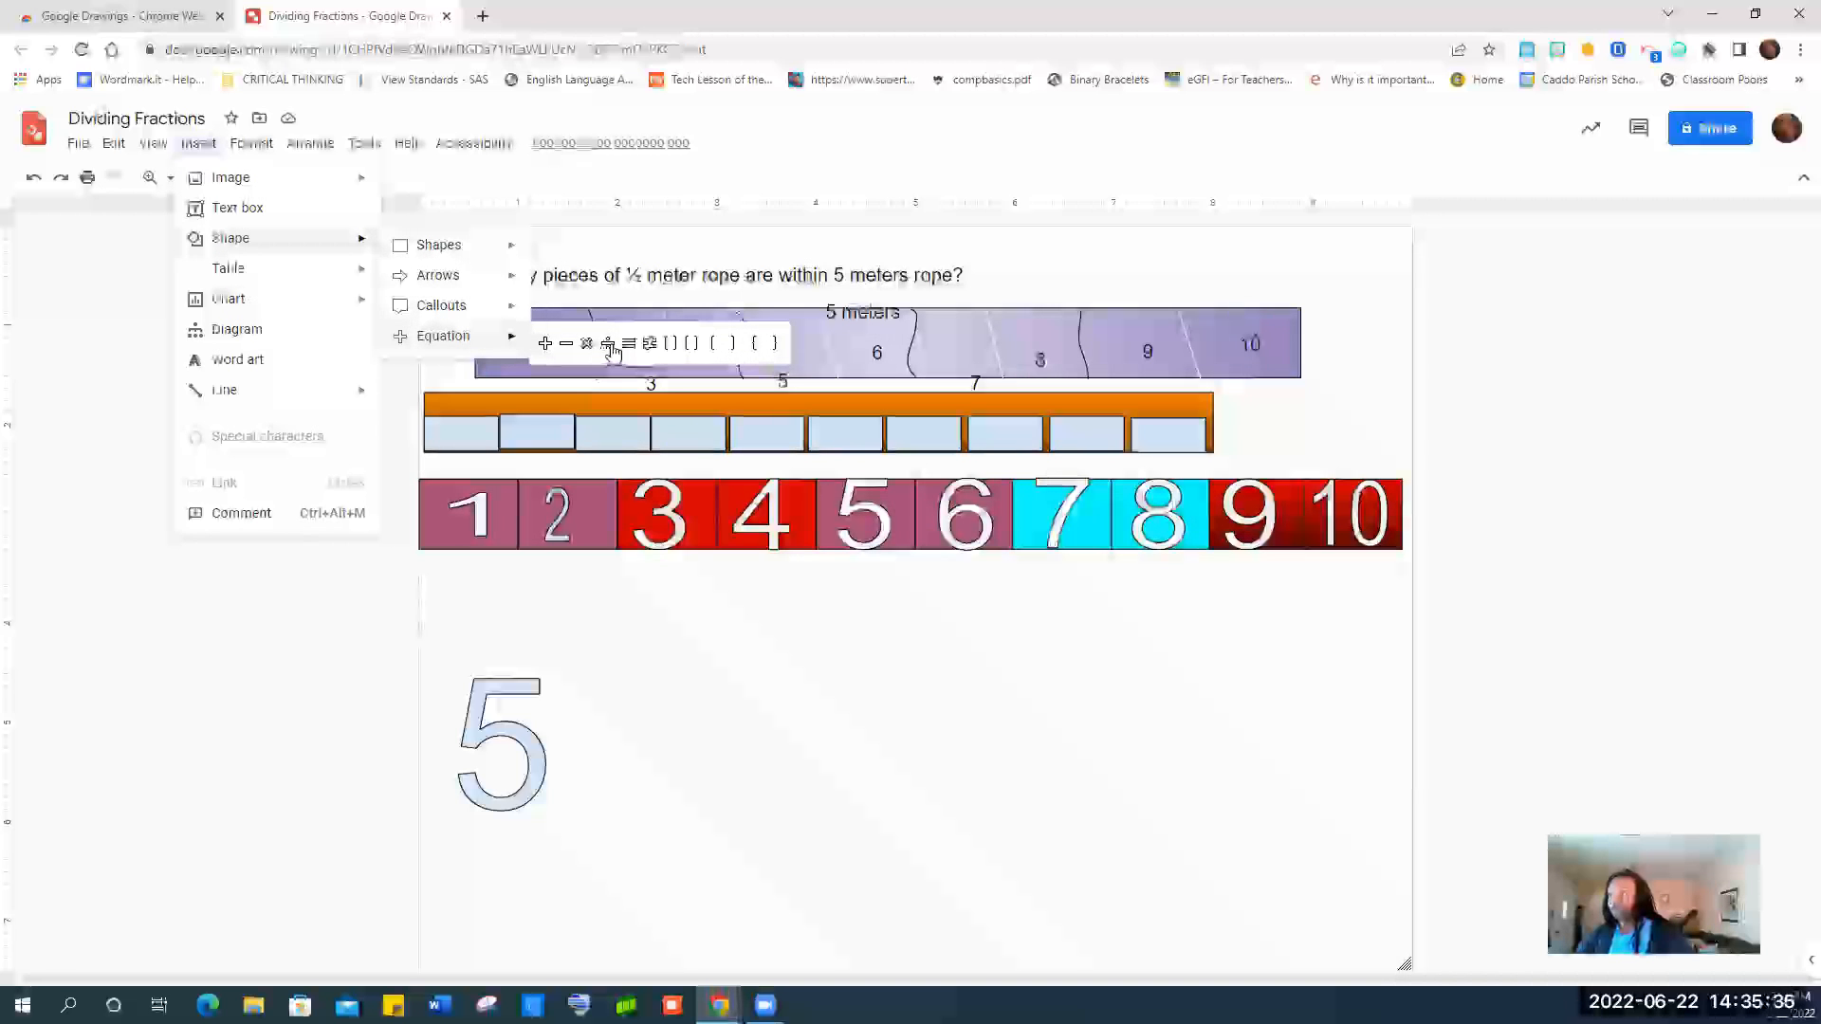
{"action": "left_click", "coordinate": [608, 347]}
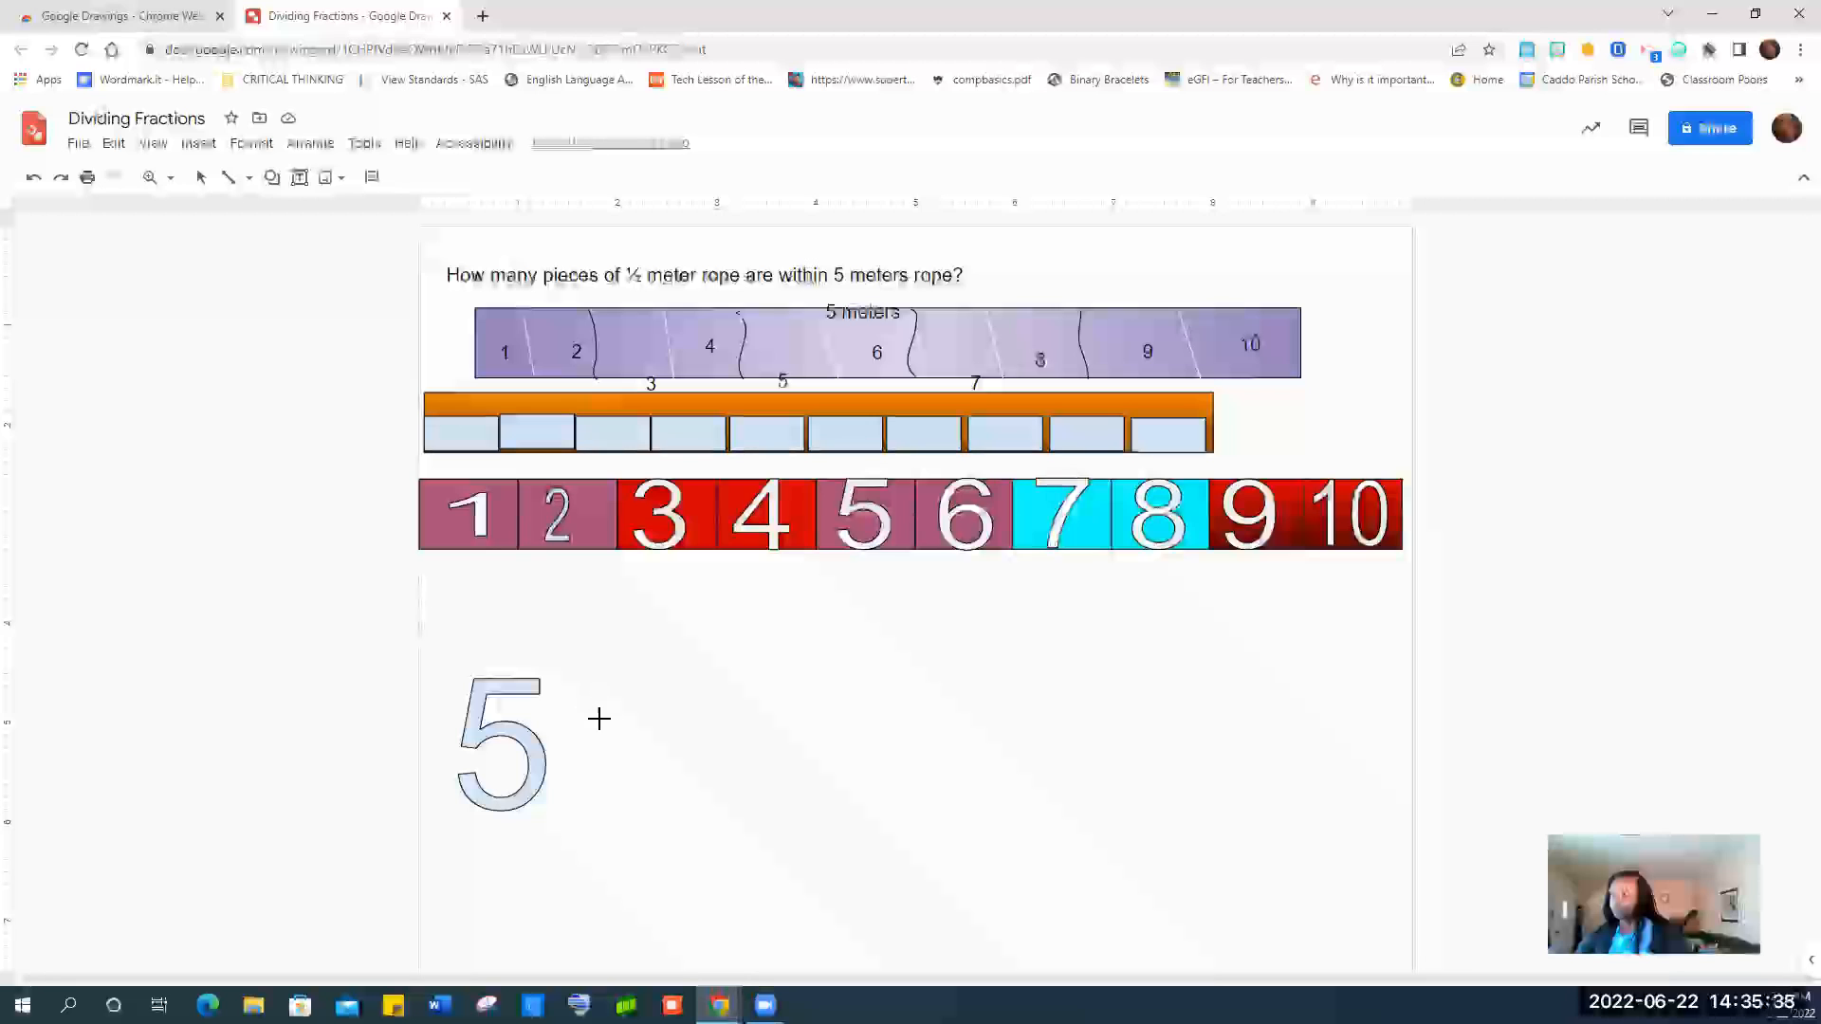
{"action": "left_click_drag", "start_coordinate": [578, 710], "coordinate": [736, 832]}
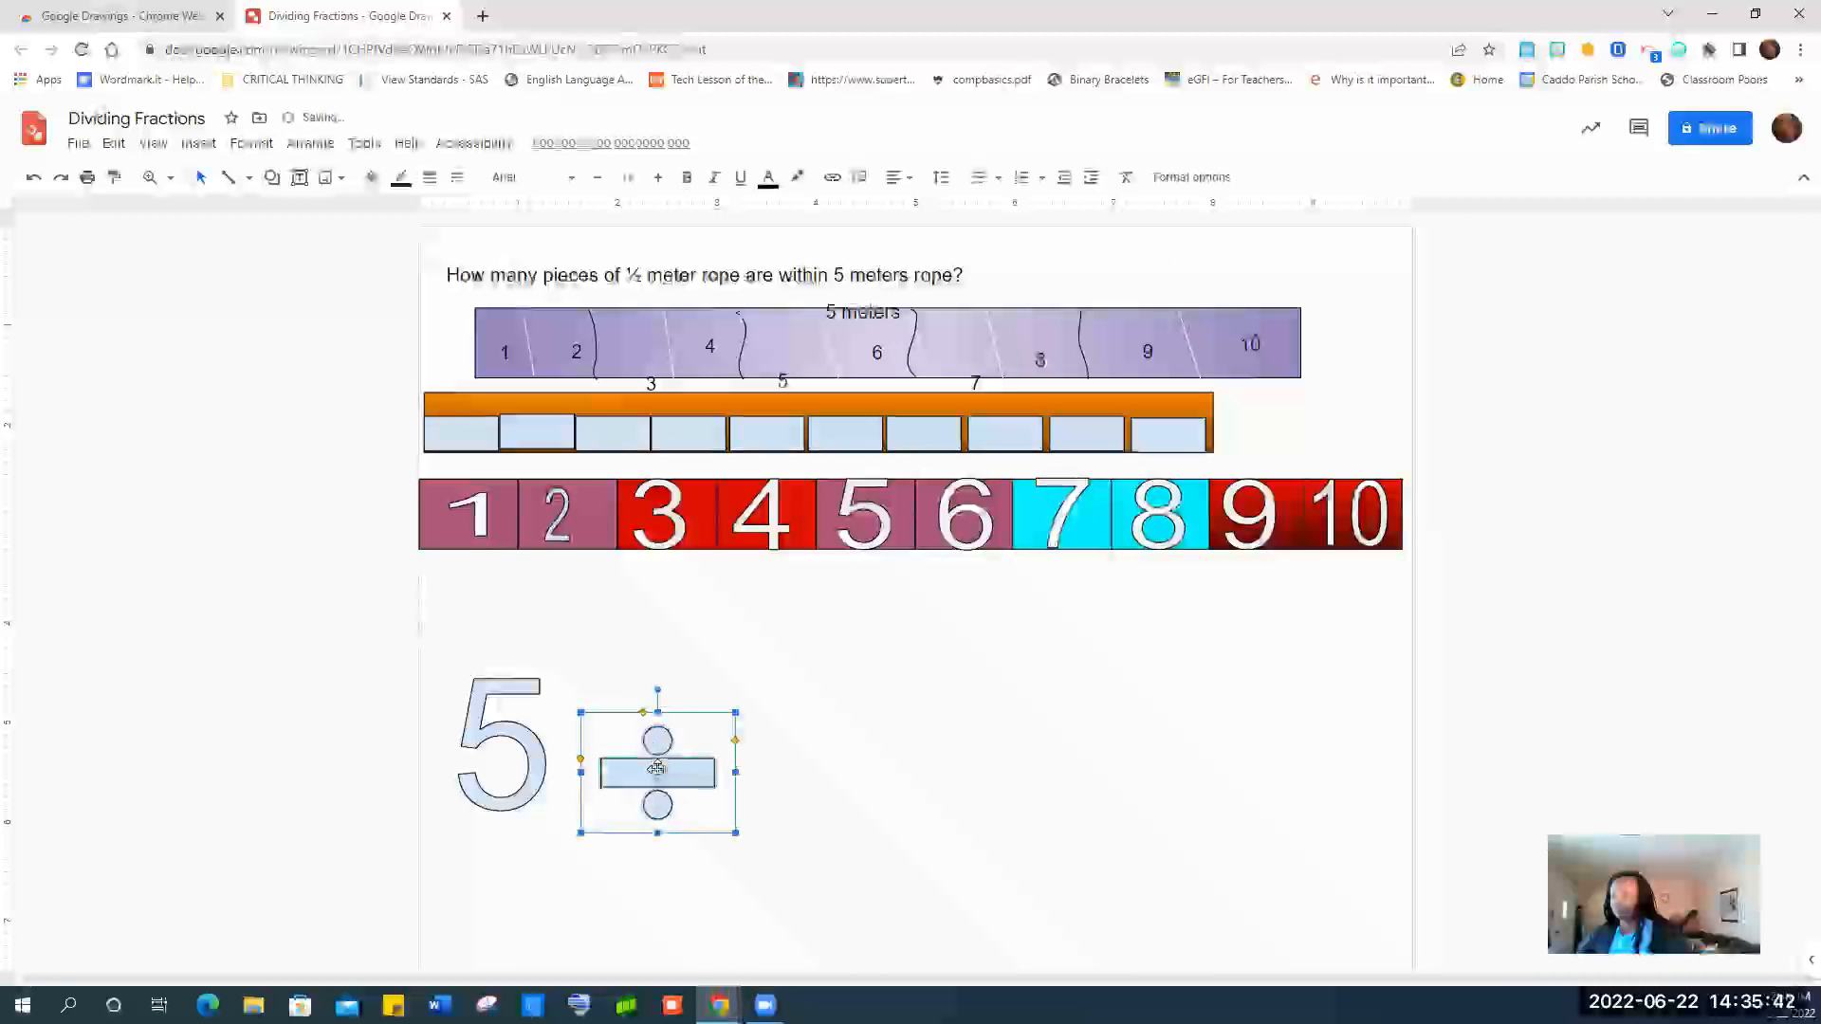
{"action": "left_click_drag", "start_coordinate": [642, 756], "coordinate": [633, 741]}
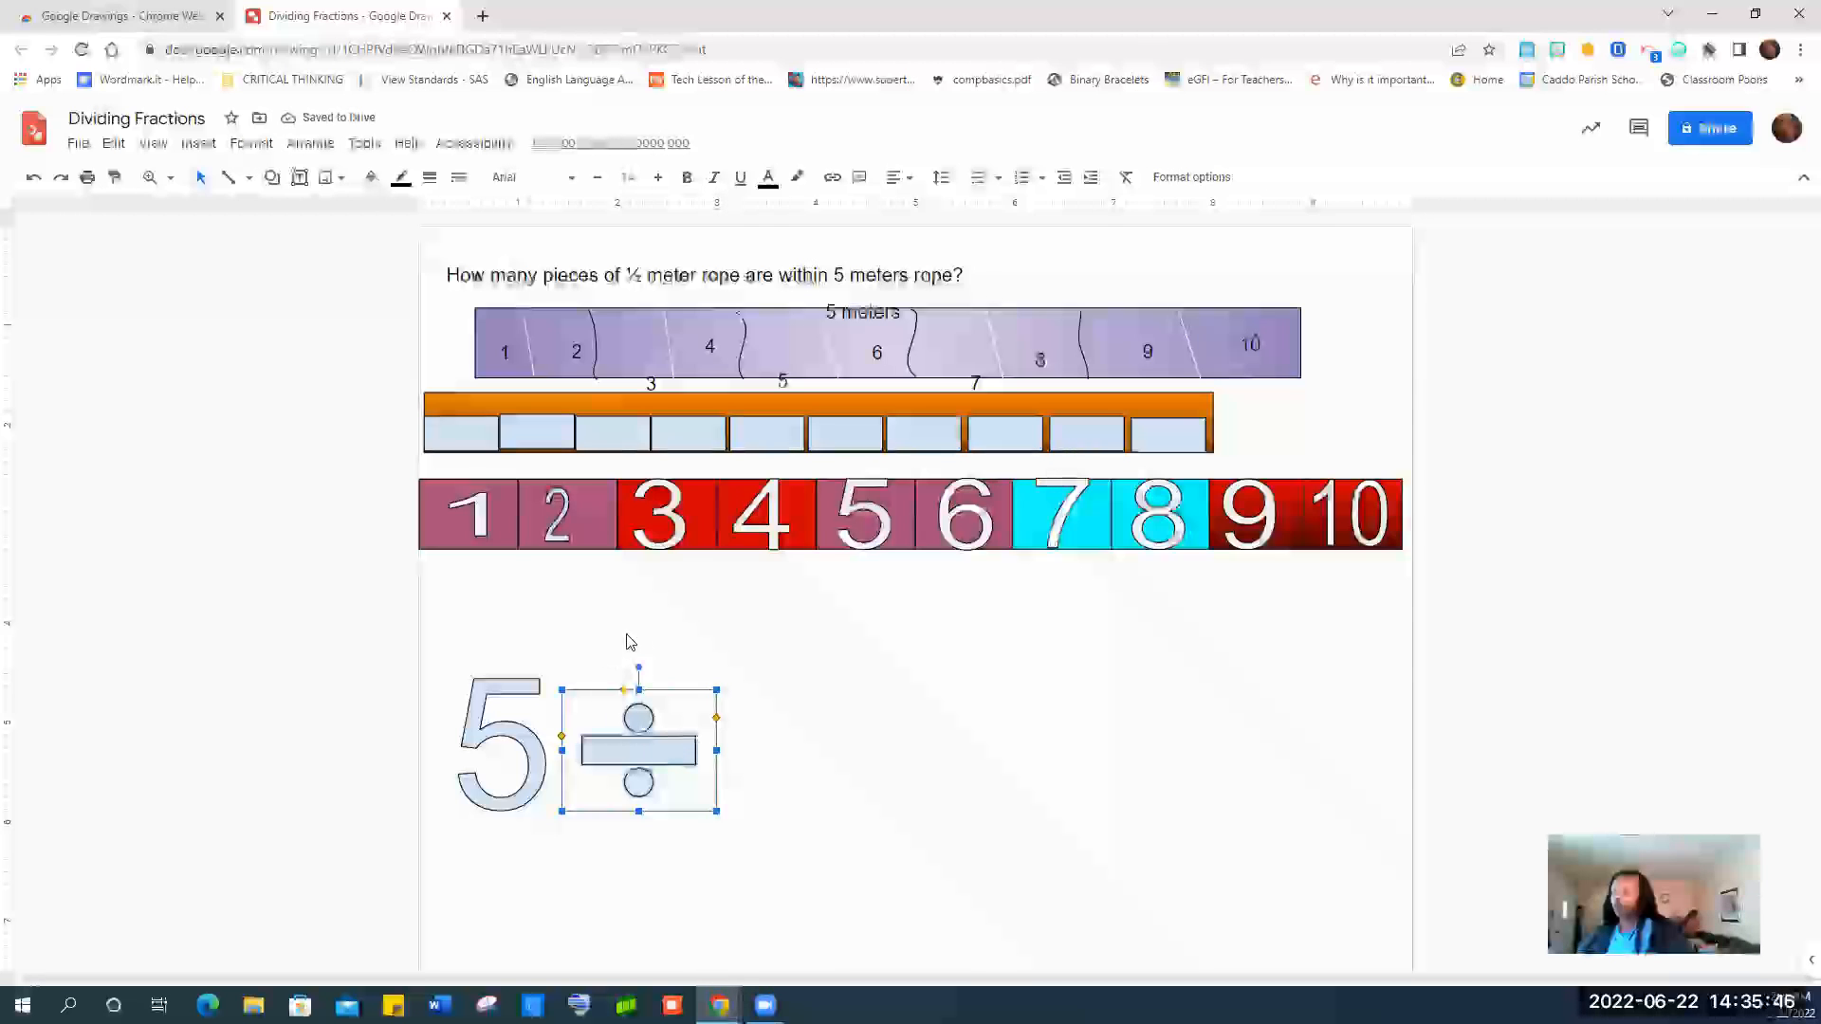
{"action": "left_click", "coordinate": [772, 702]}
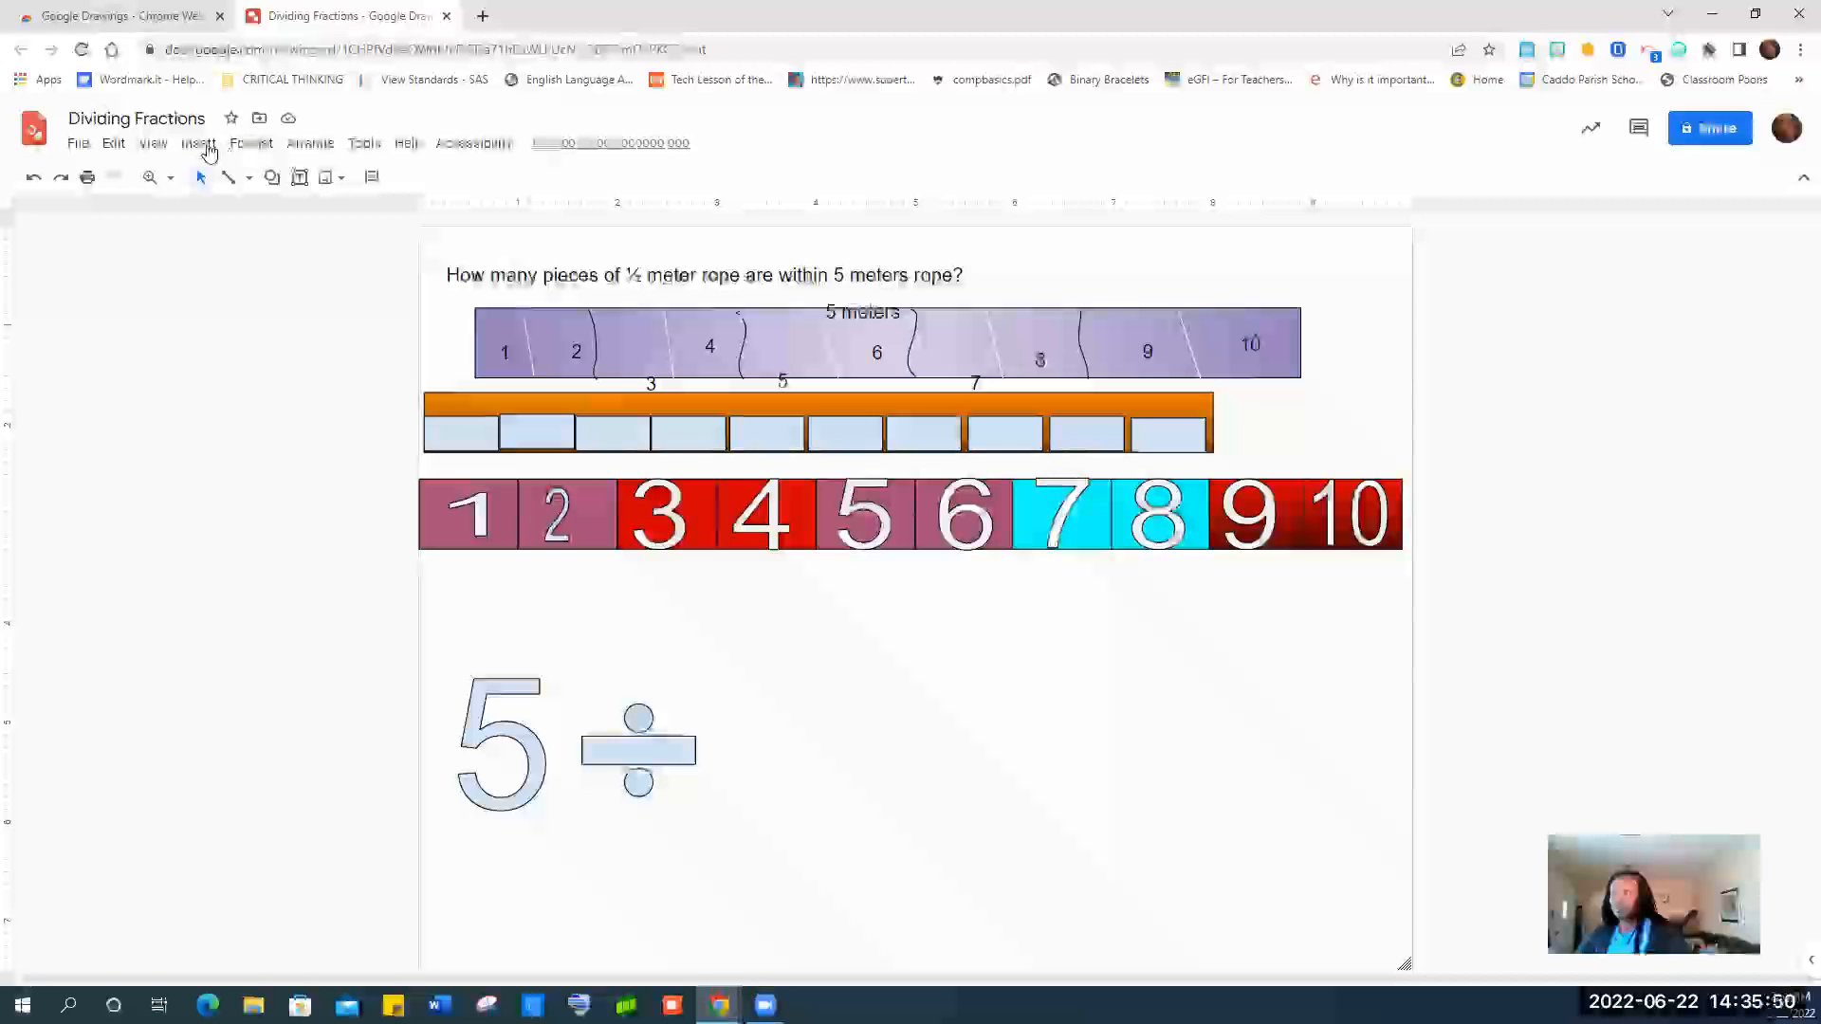
Insert word art reading 1/2 and place it after the division sign, level with the 5.
{"action": "left_click", "coordinate": [199, 143]}
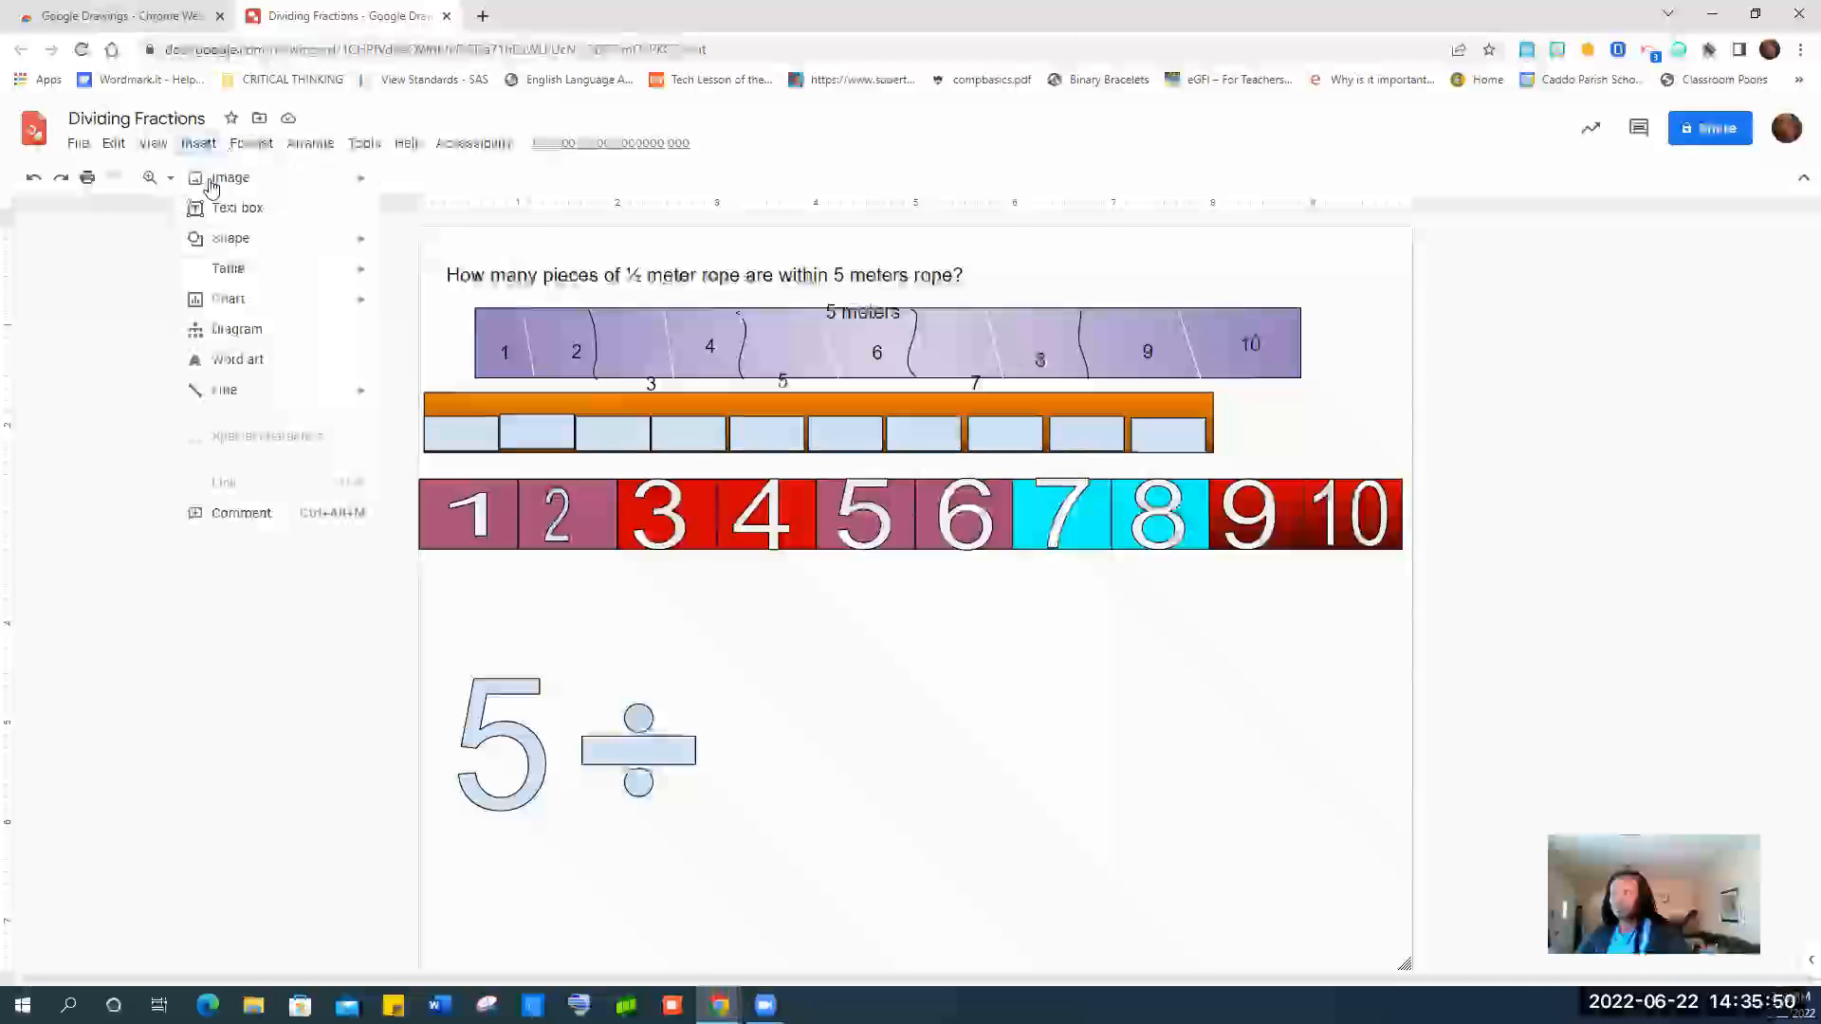
{"action": "left_click", "coordinate": [272, 367]}
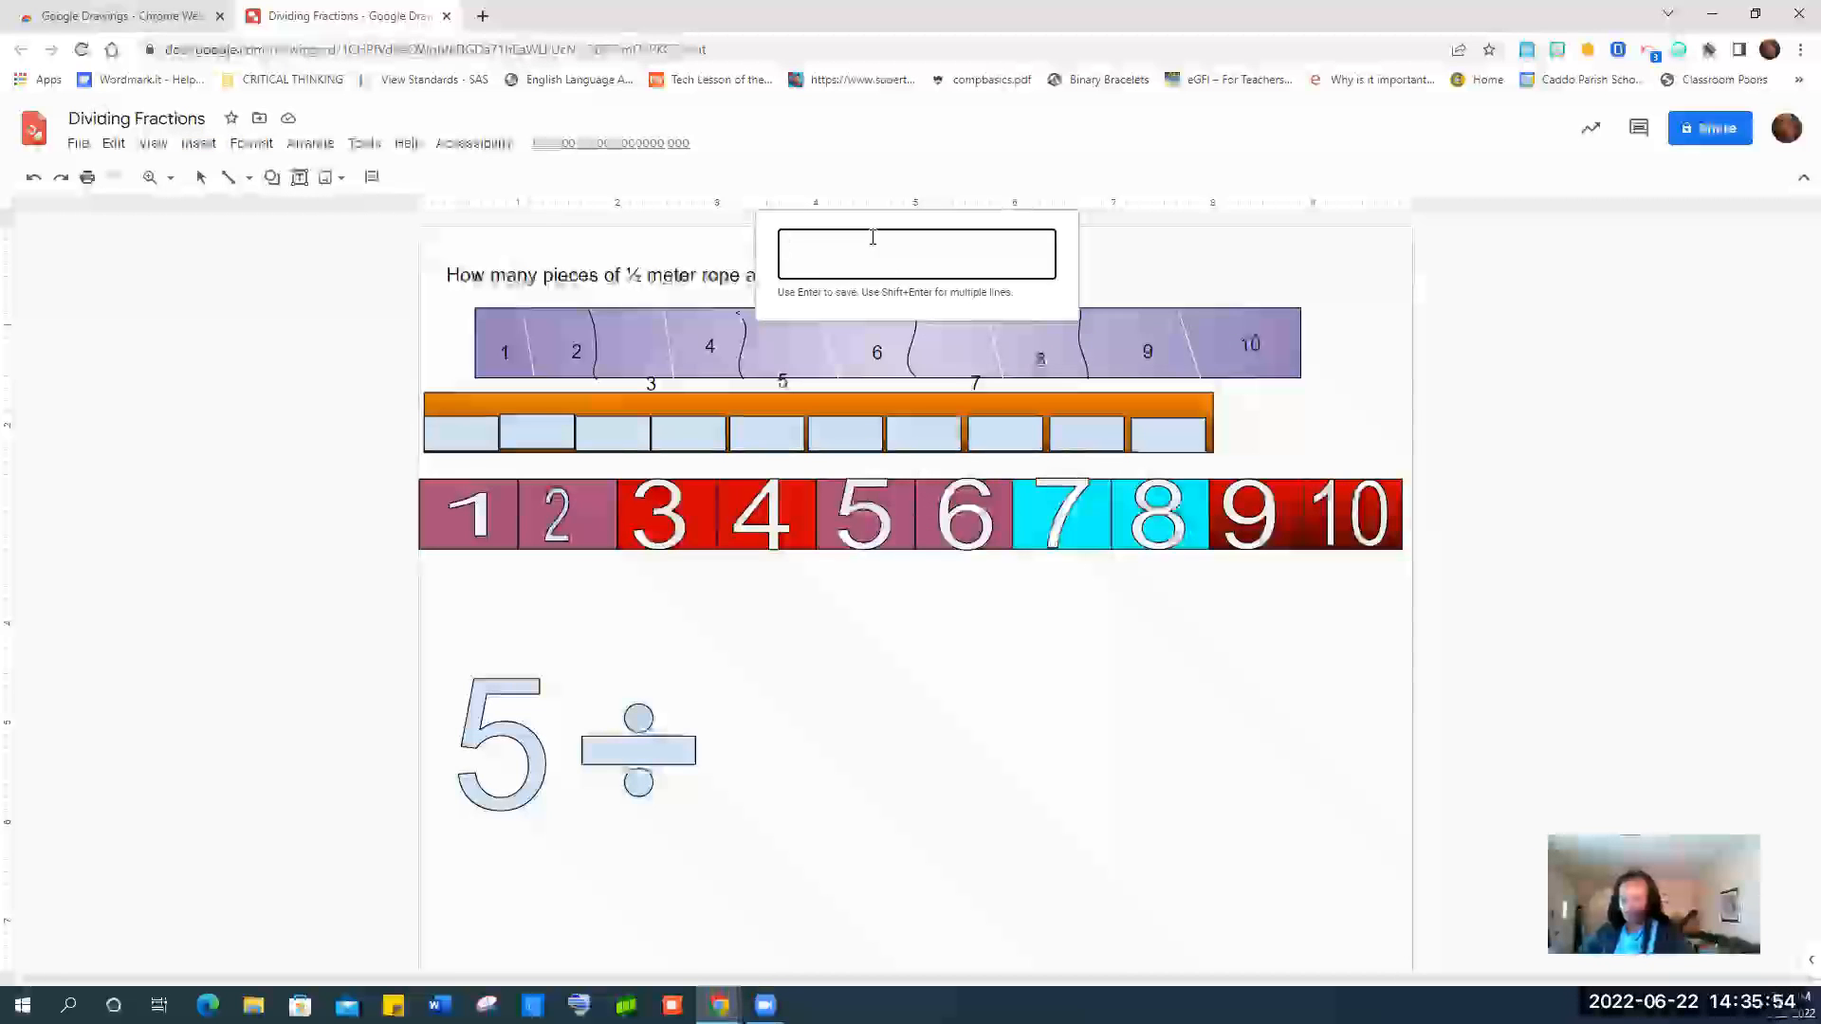
{"action": "type", "text": "1/"}
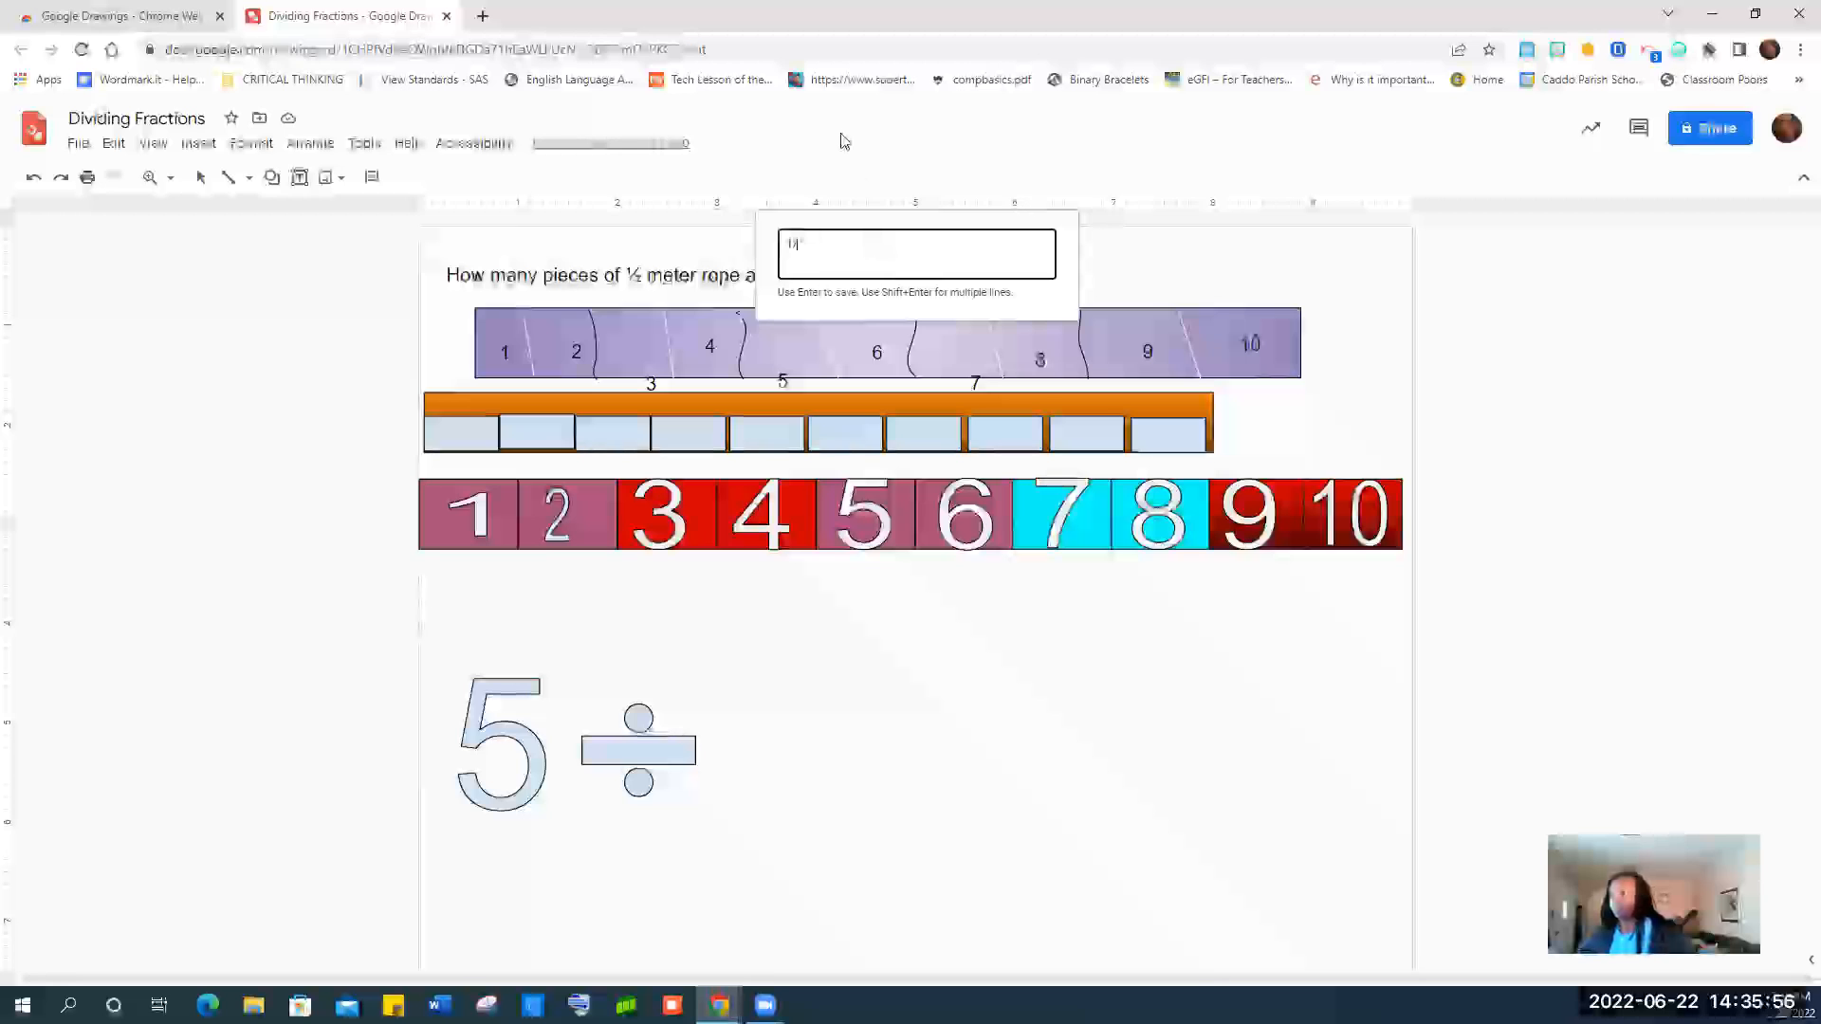
{"action": "type", "text": "2"}
{"action": "key", "text": "Return"}
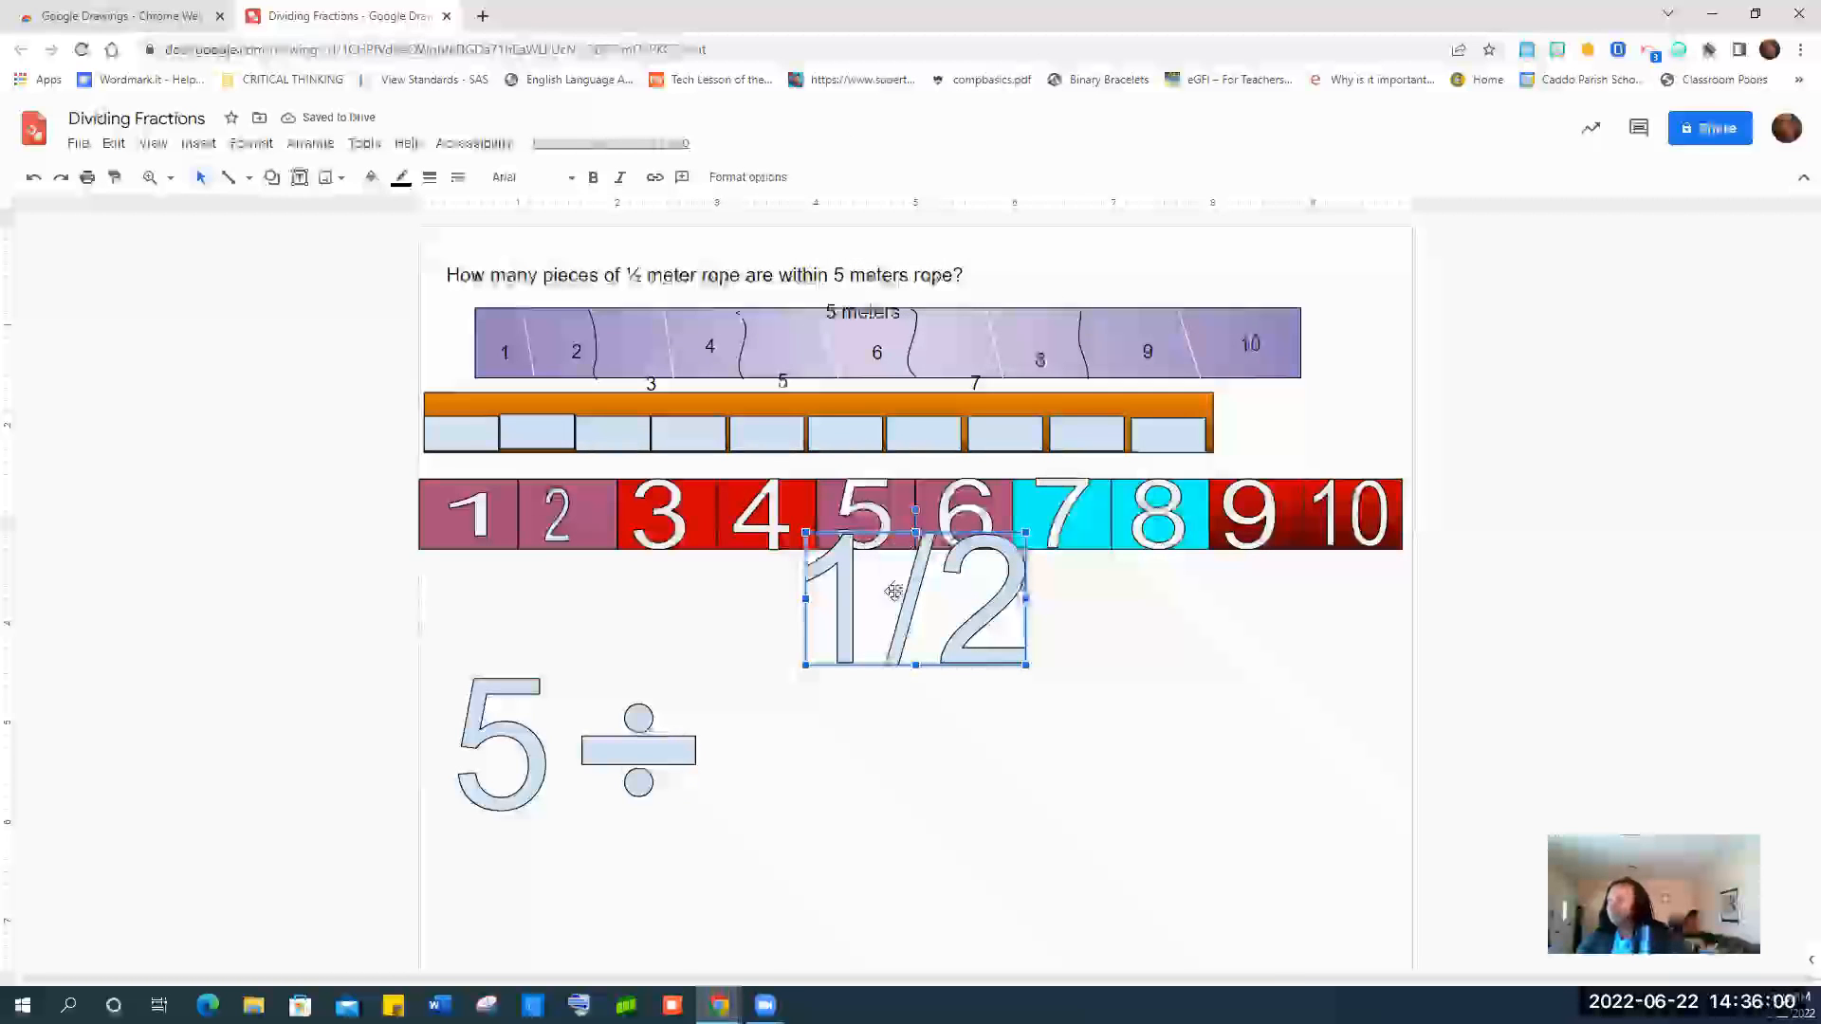
{"action": "left_click_drag", "start_coordinate": [889, 583], "coordinate": [847, 707]}
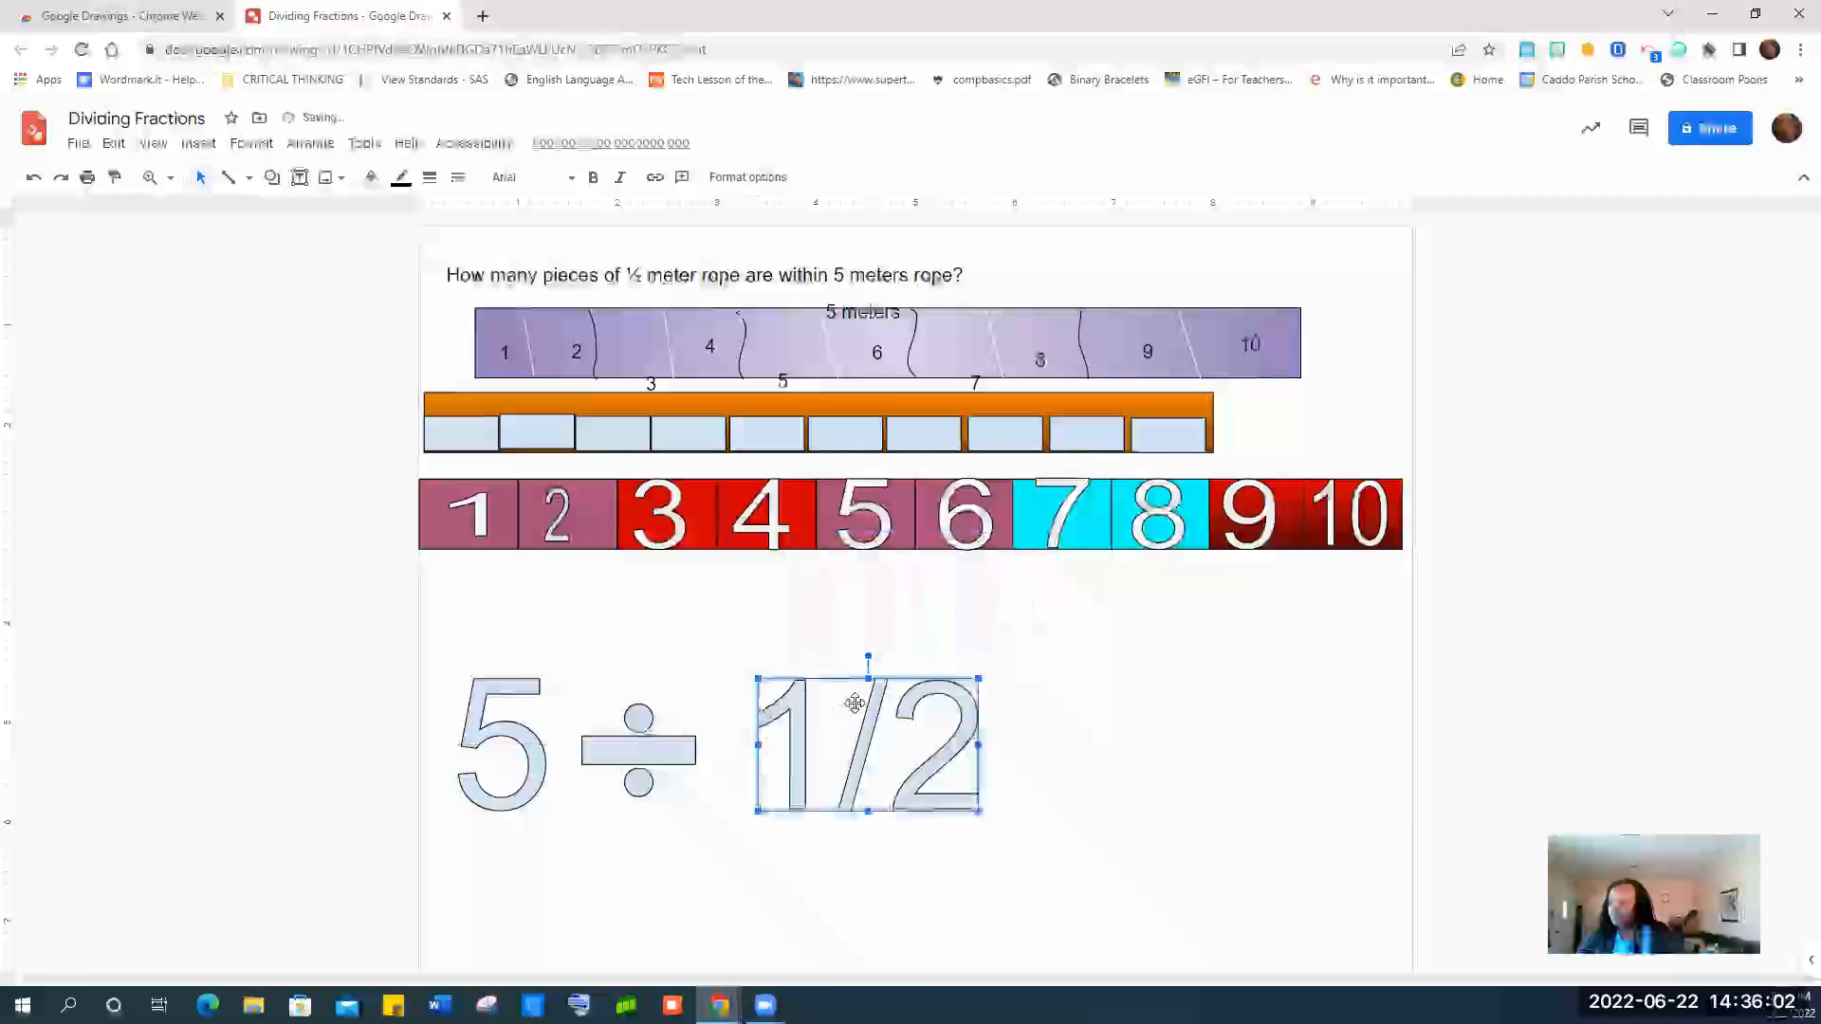
{"action": "left_click", "coordinate": [1054, 716]}
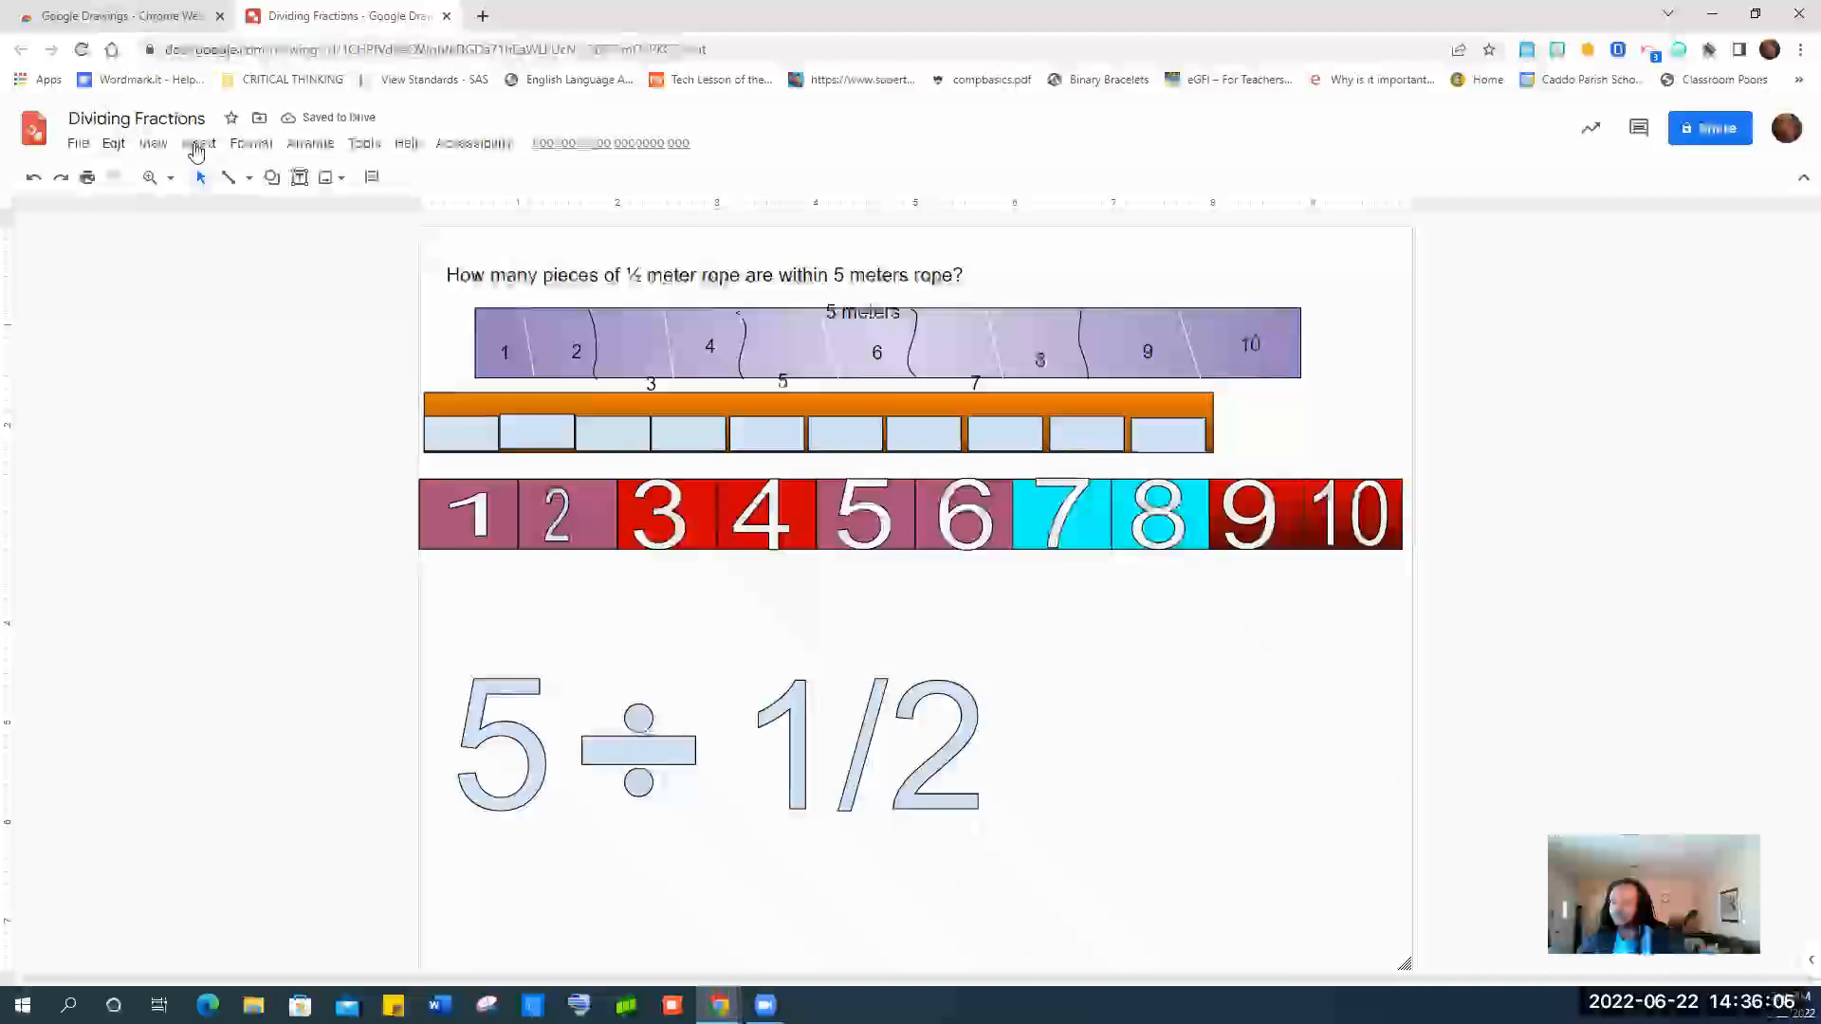
Add an equal sign equation shape after the 1/2 and center it vertically with the rest of the equation.
{"action": "left_click", "coordinate": [196, 145]}
{"action": "mouse_move", "coordinate": [237, 300]}
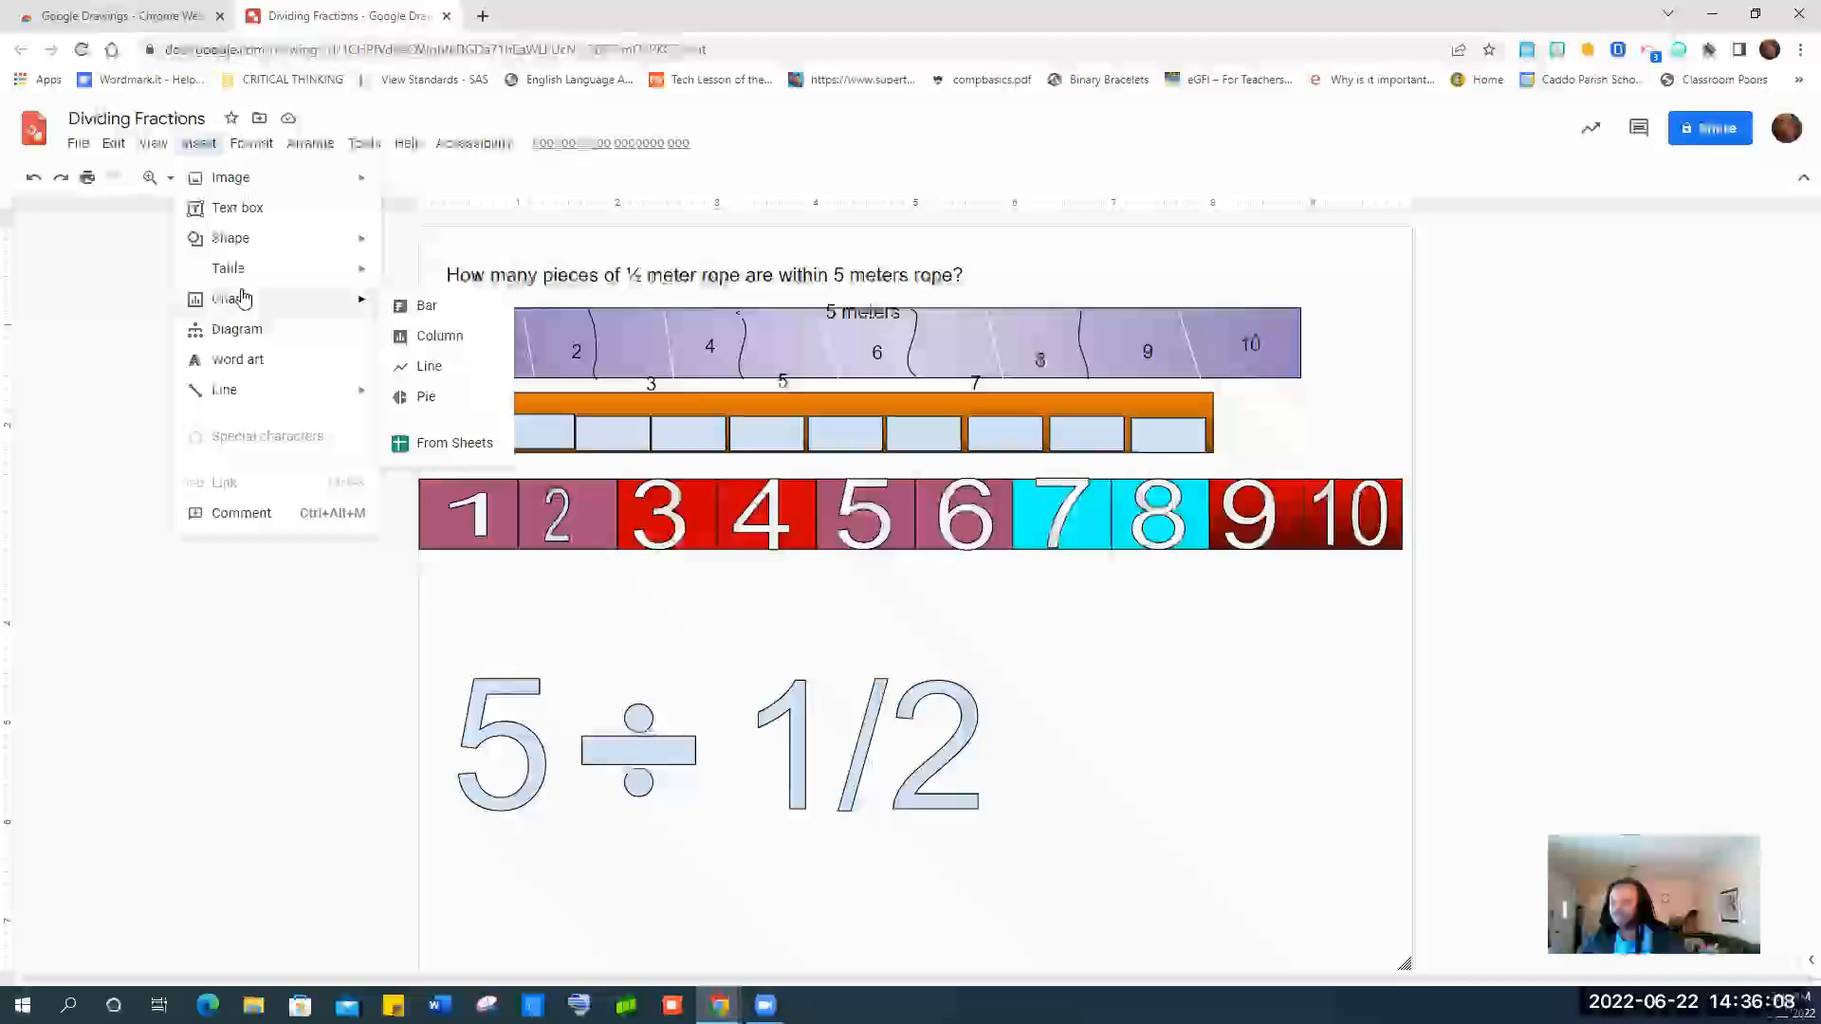
{"action": "mouse_move", "coordinate": [315, 246]}
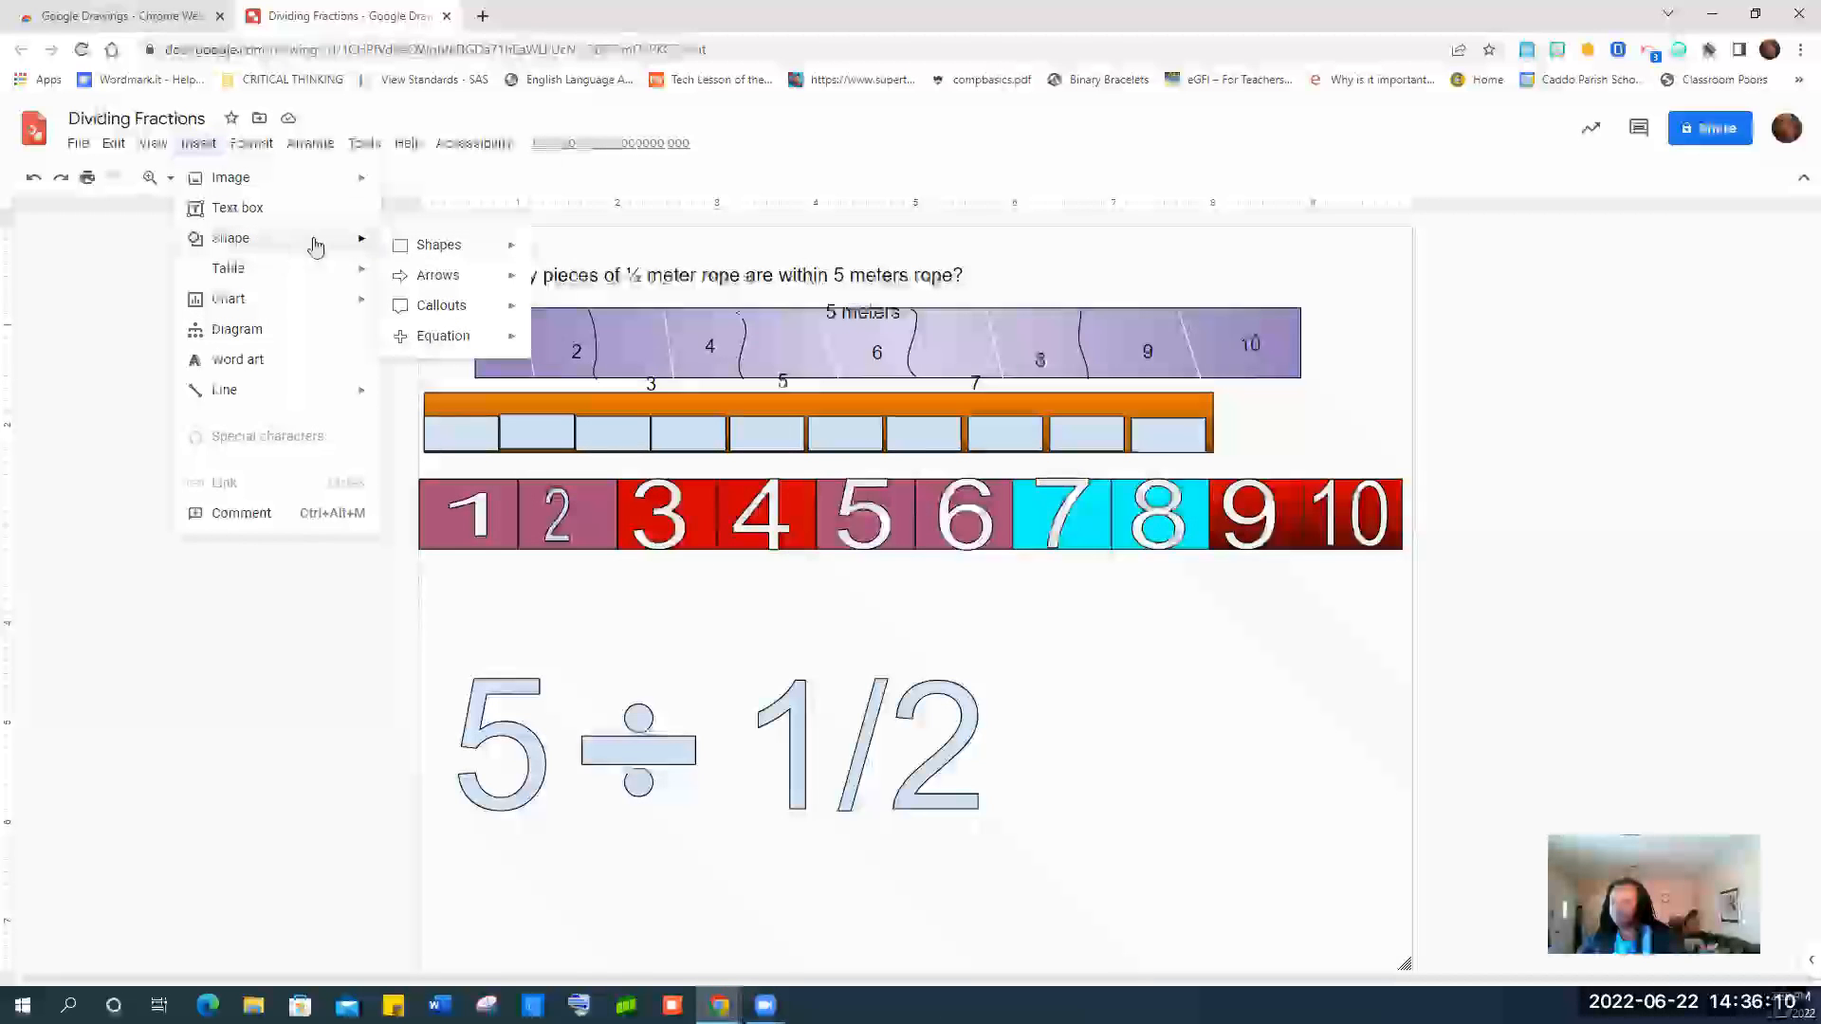
{"action": "mouse_move", "coordinate": [451, 337]}
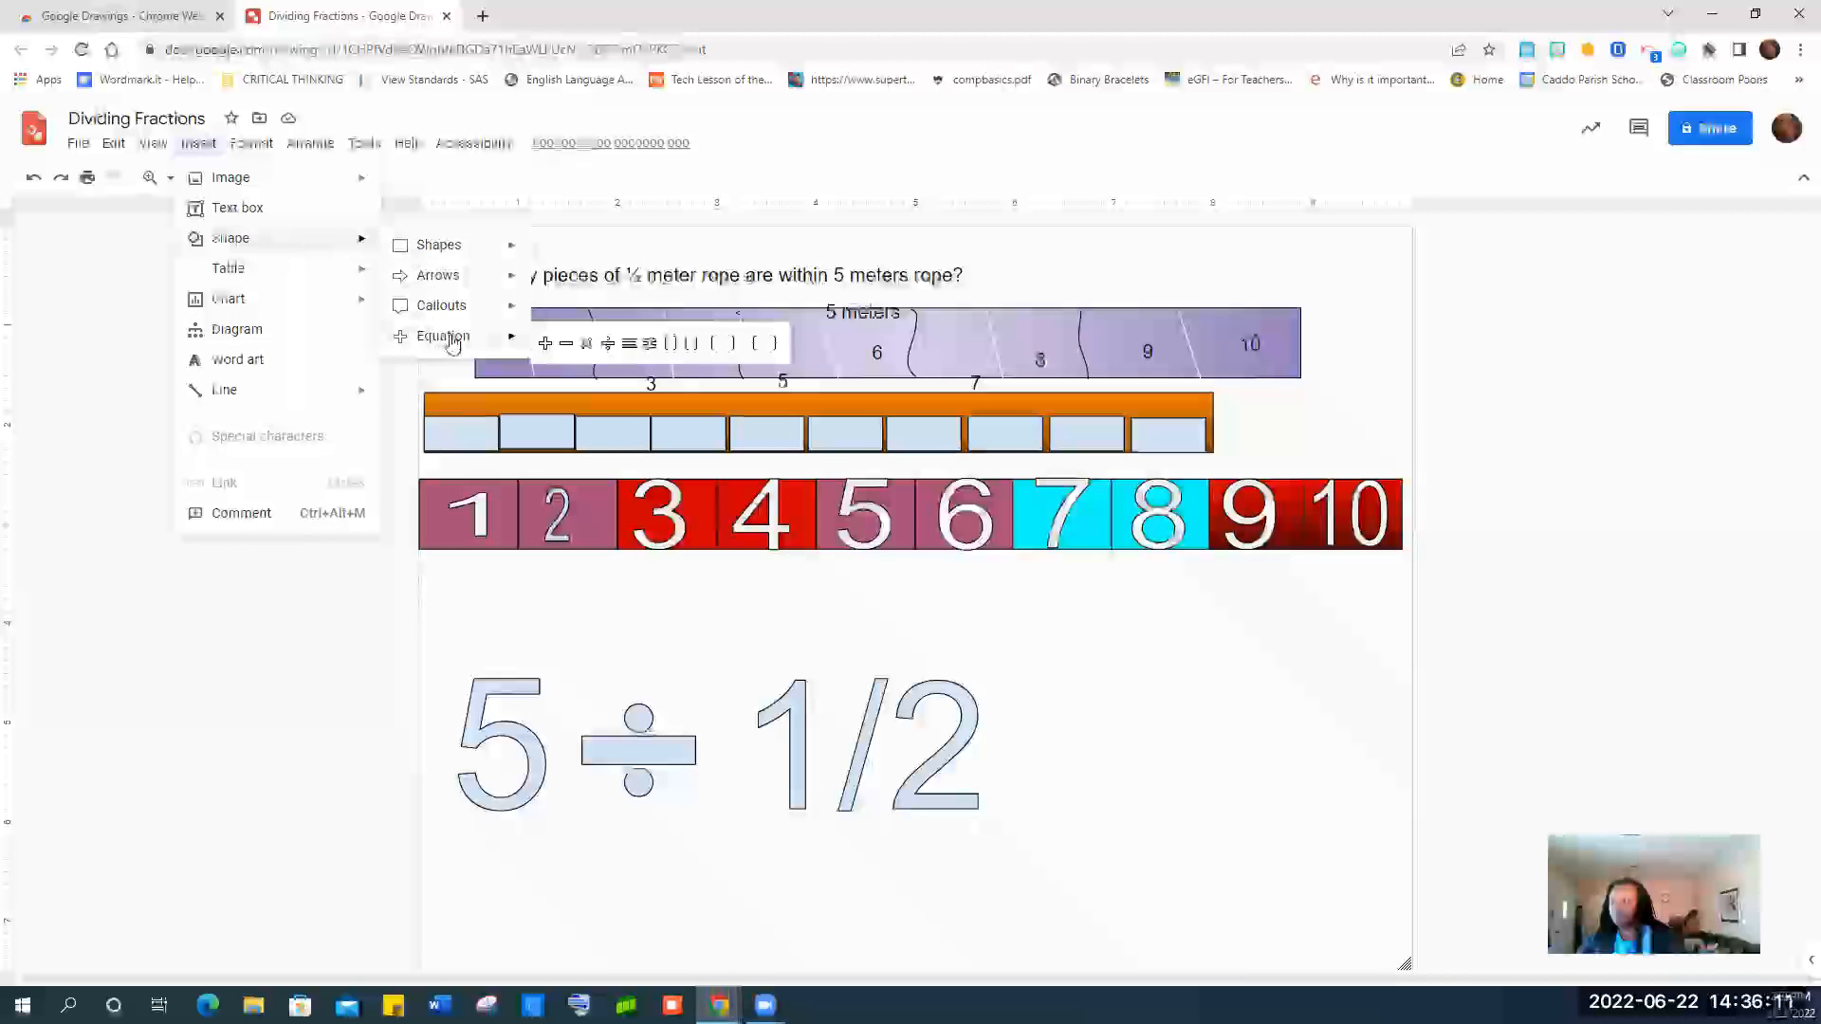
{"action": "left_click", "coordinate": [631, 351]}
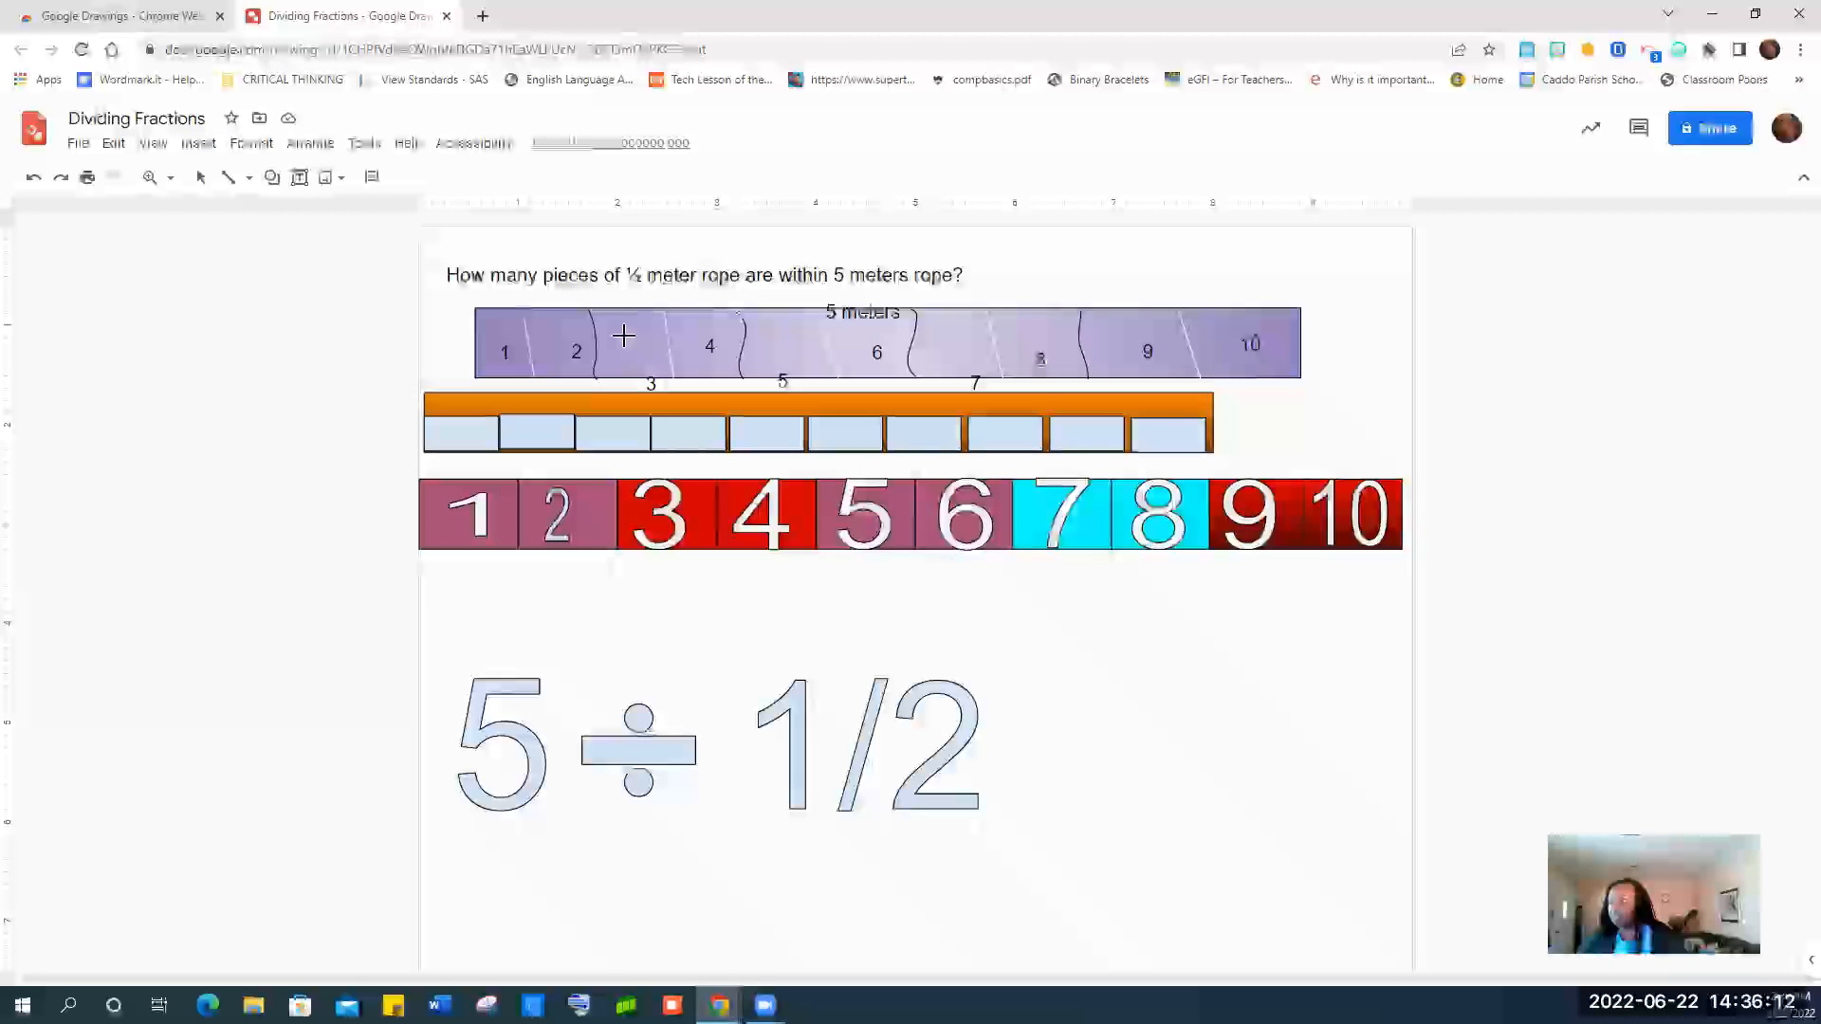
{"action": "left_click", "coordinate": [1024, 725]}
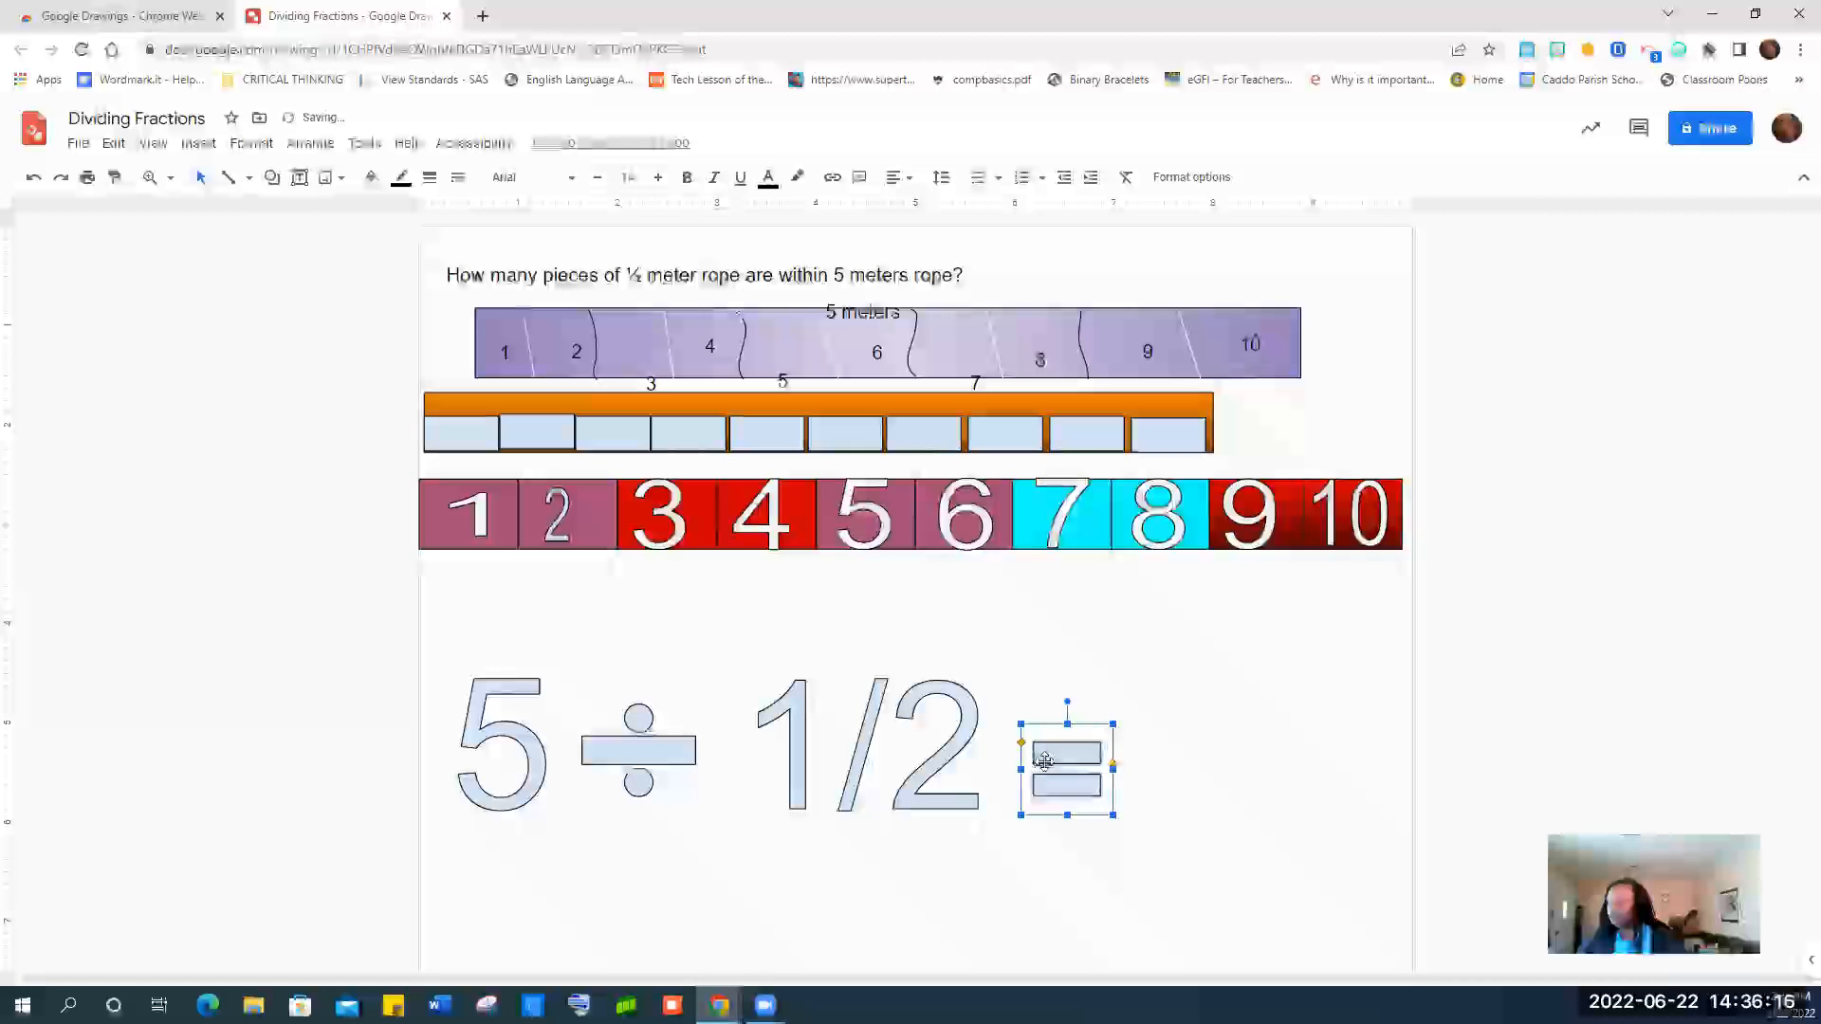
{"action": "left_click_drag", "start_coordinate": [1062, 758], "coordinate": [1070, 729]}
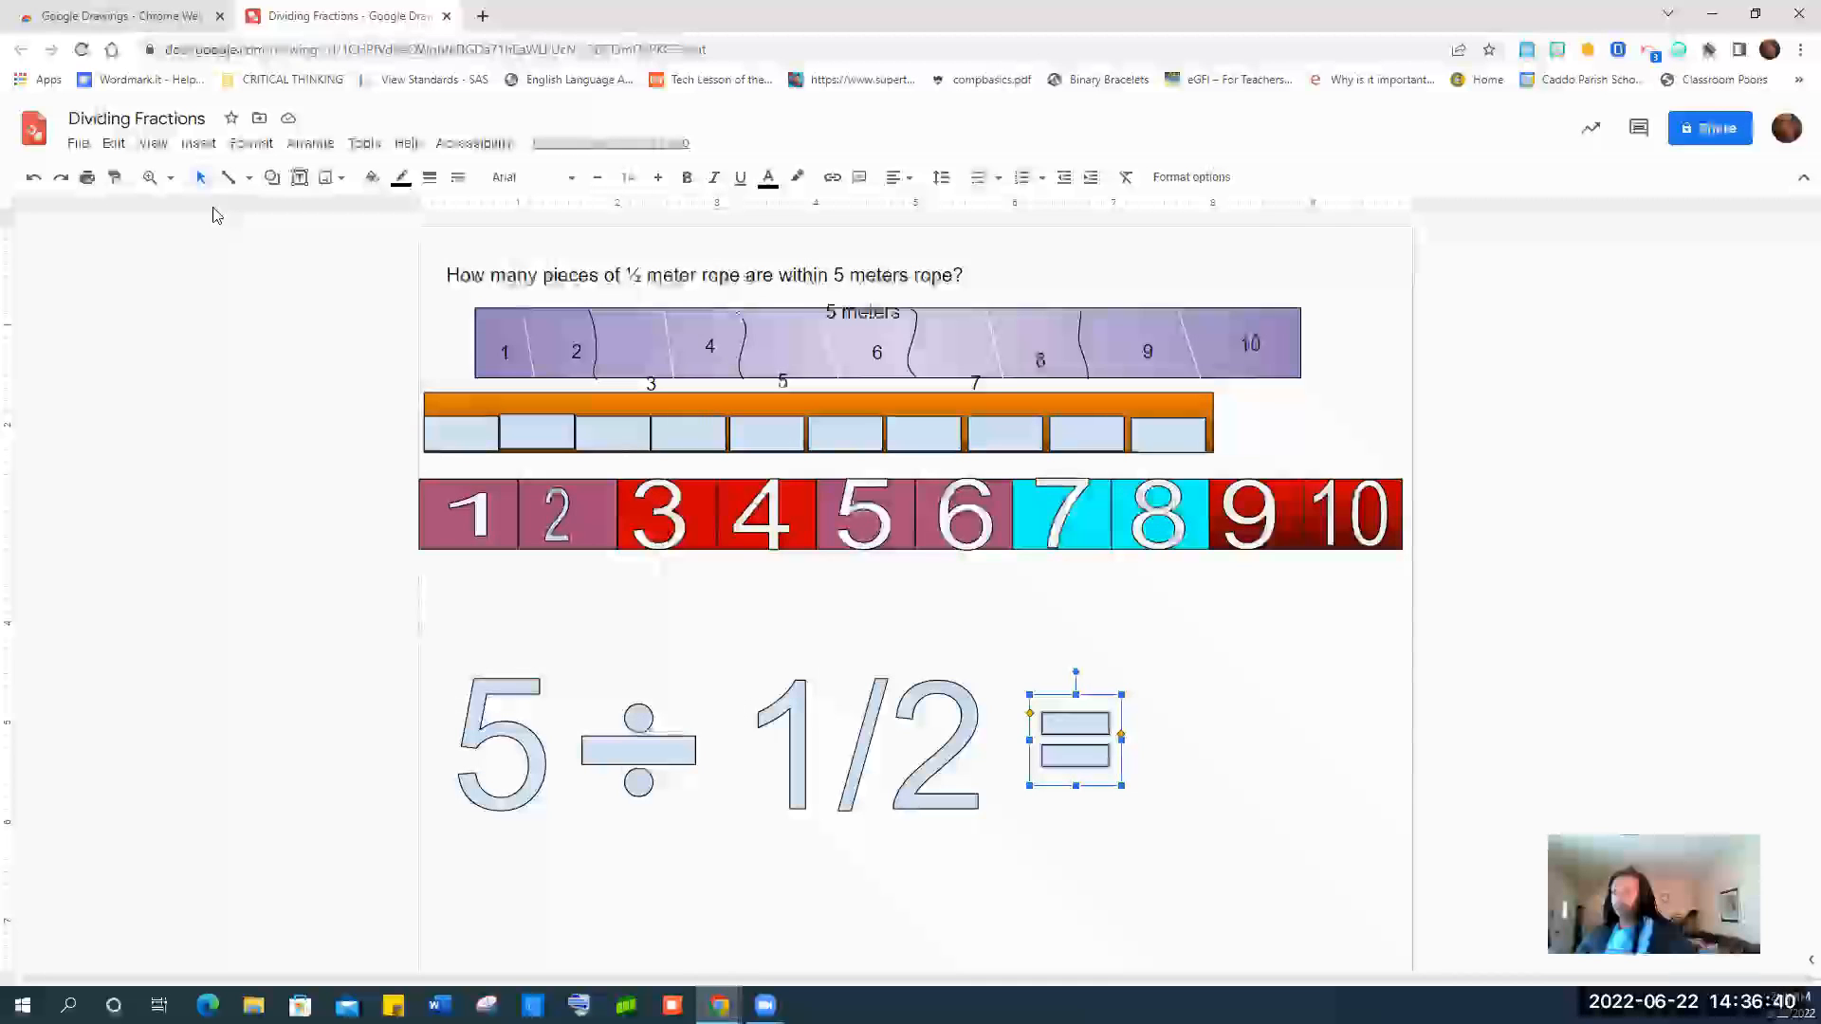
Search the web for images of "transparent rope" to insert into the drawing.
{"action": "left_click", "coordinate": [200, 144]}
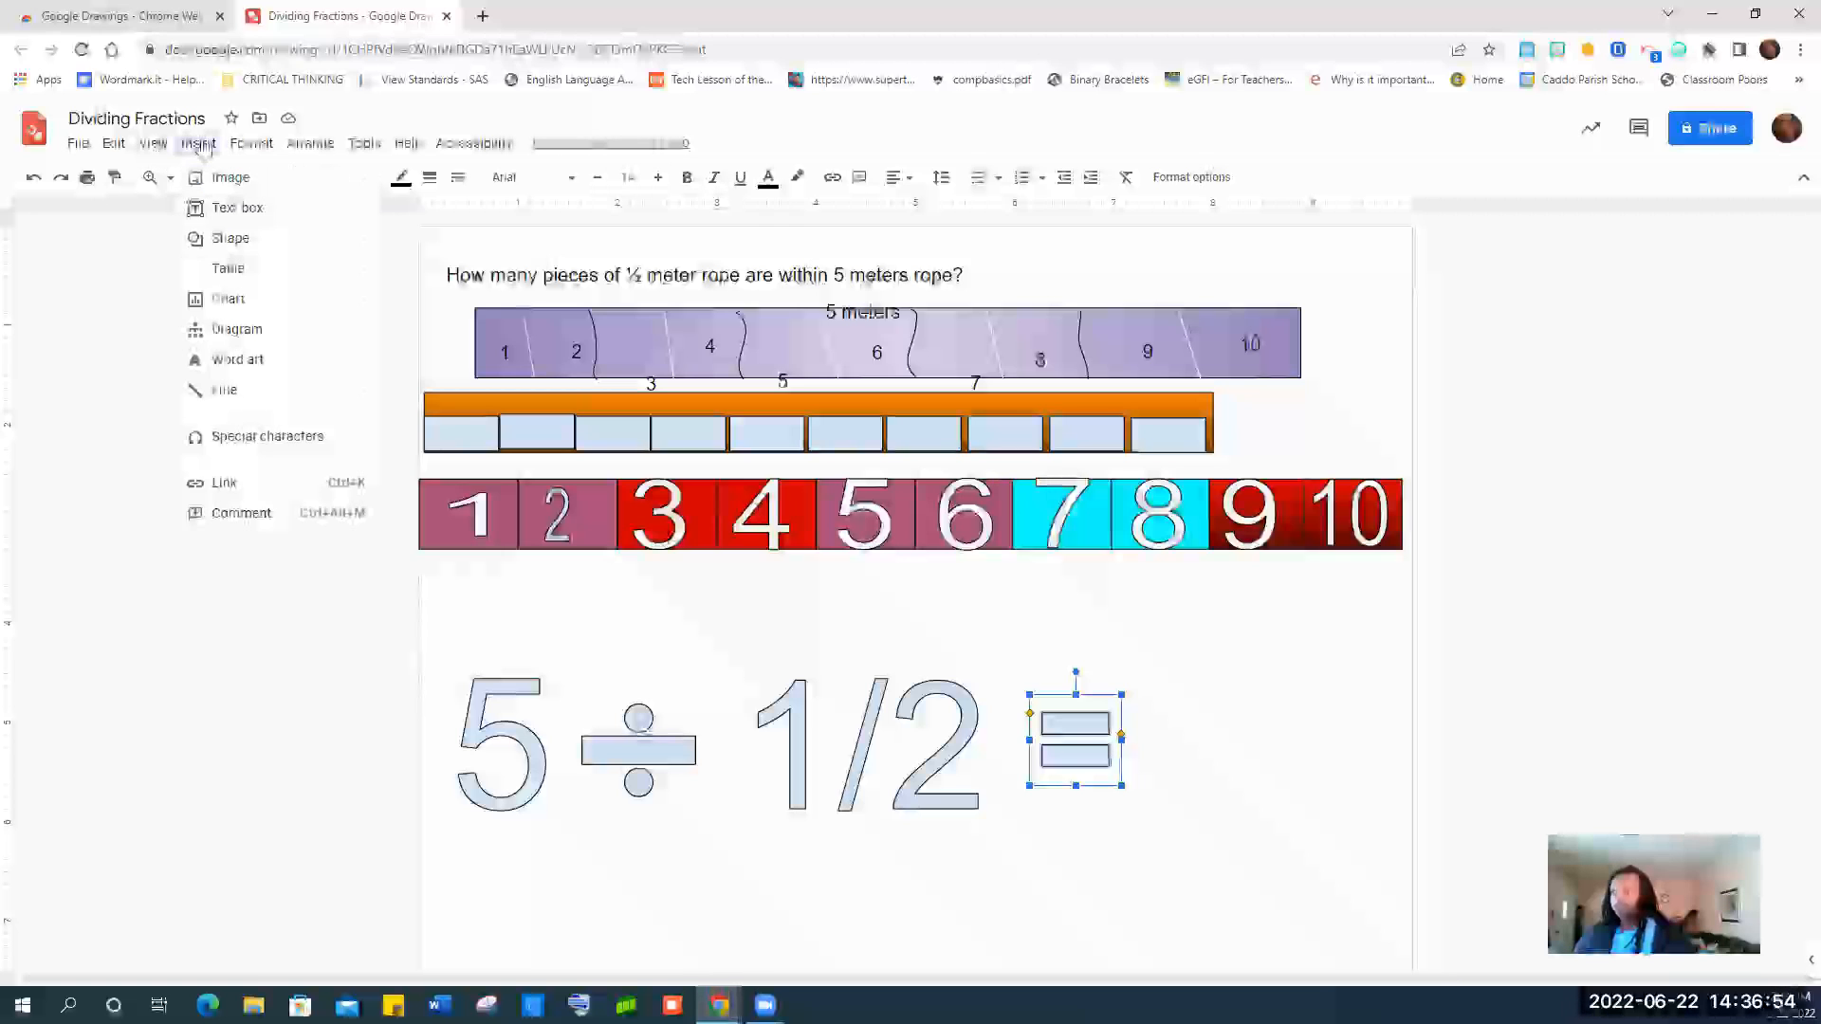
{"action": "mouse_move", "coordinate": [221, 195]}
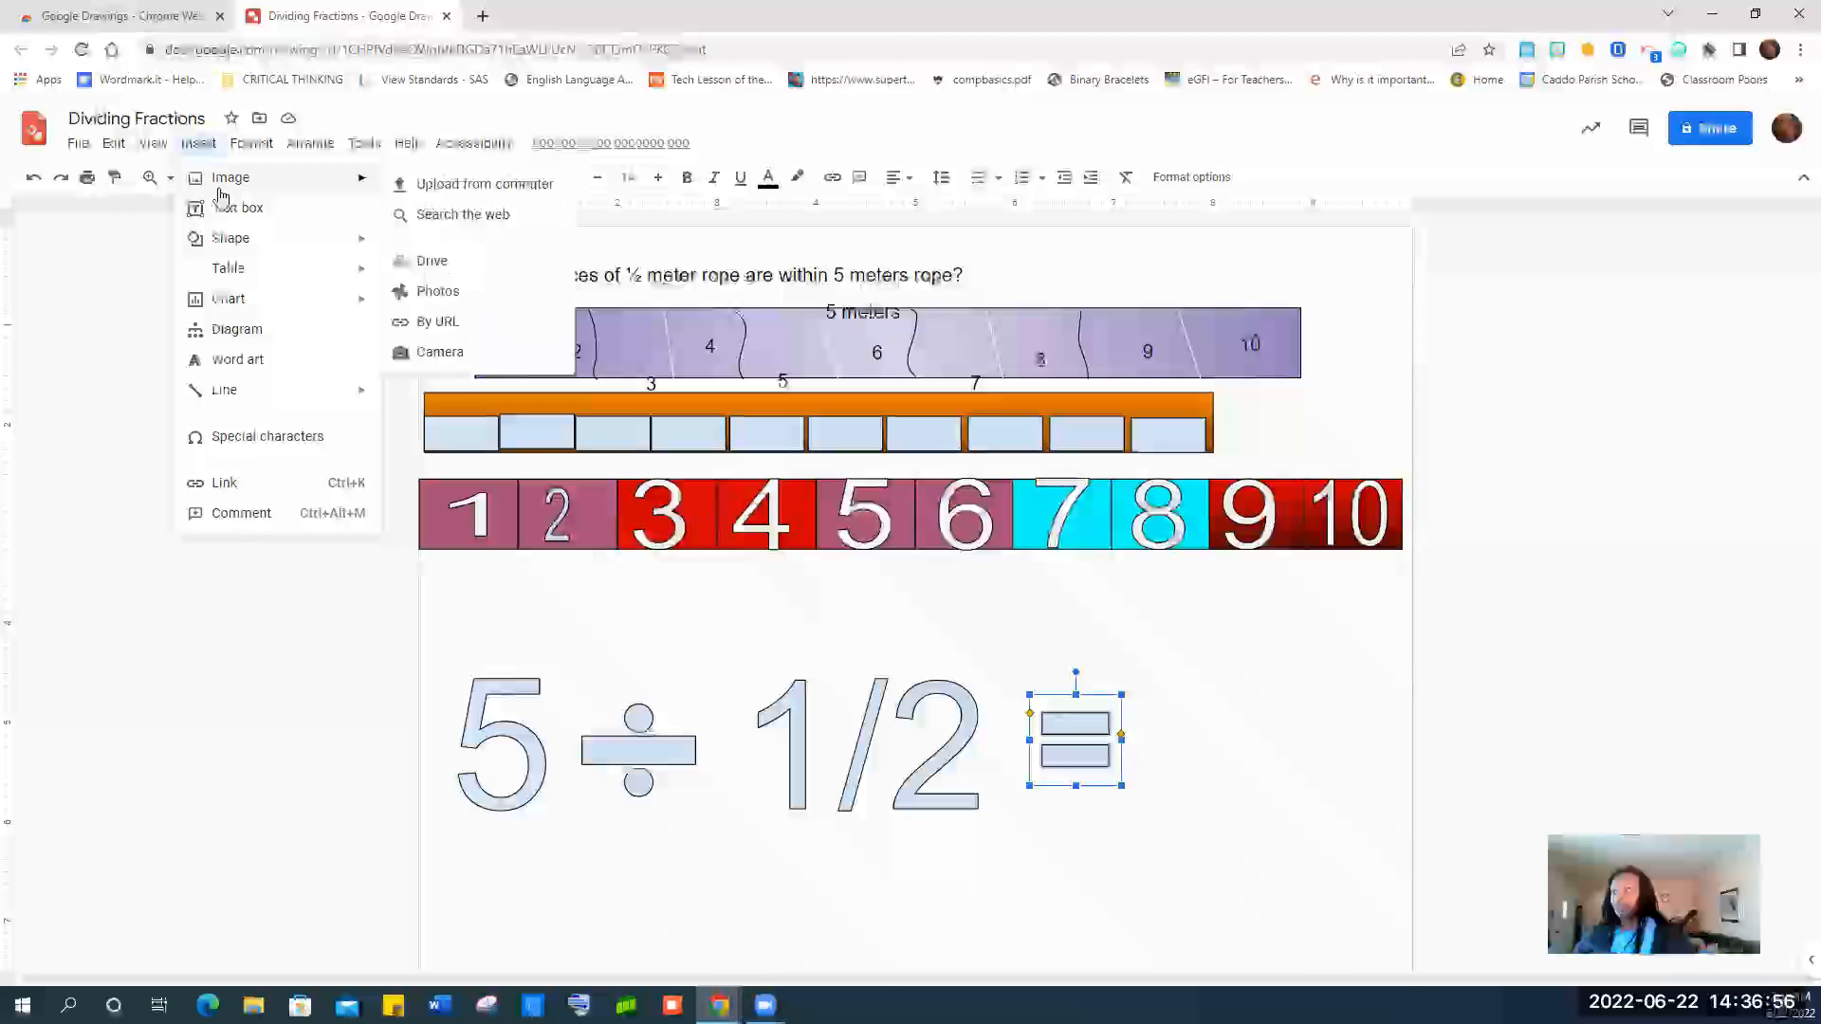
{"action": "left_click", "coordinate": [441, 216]}
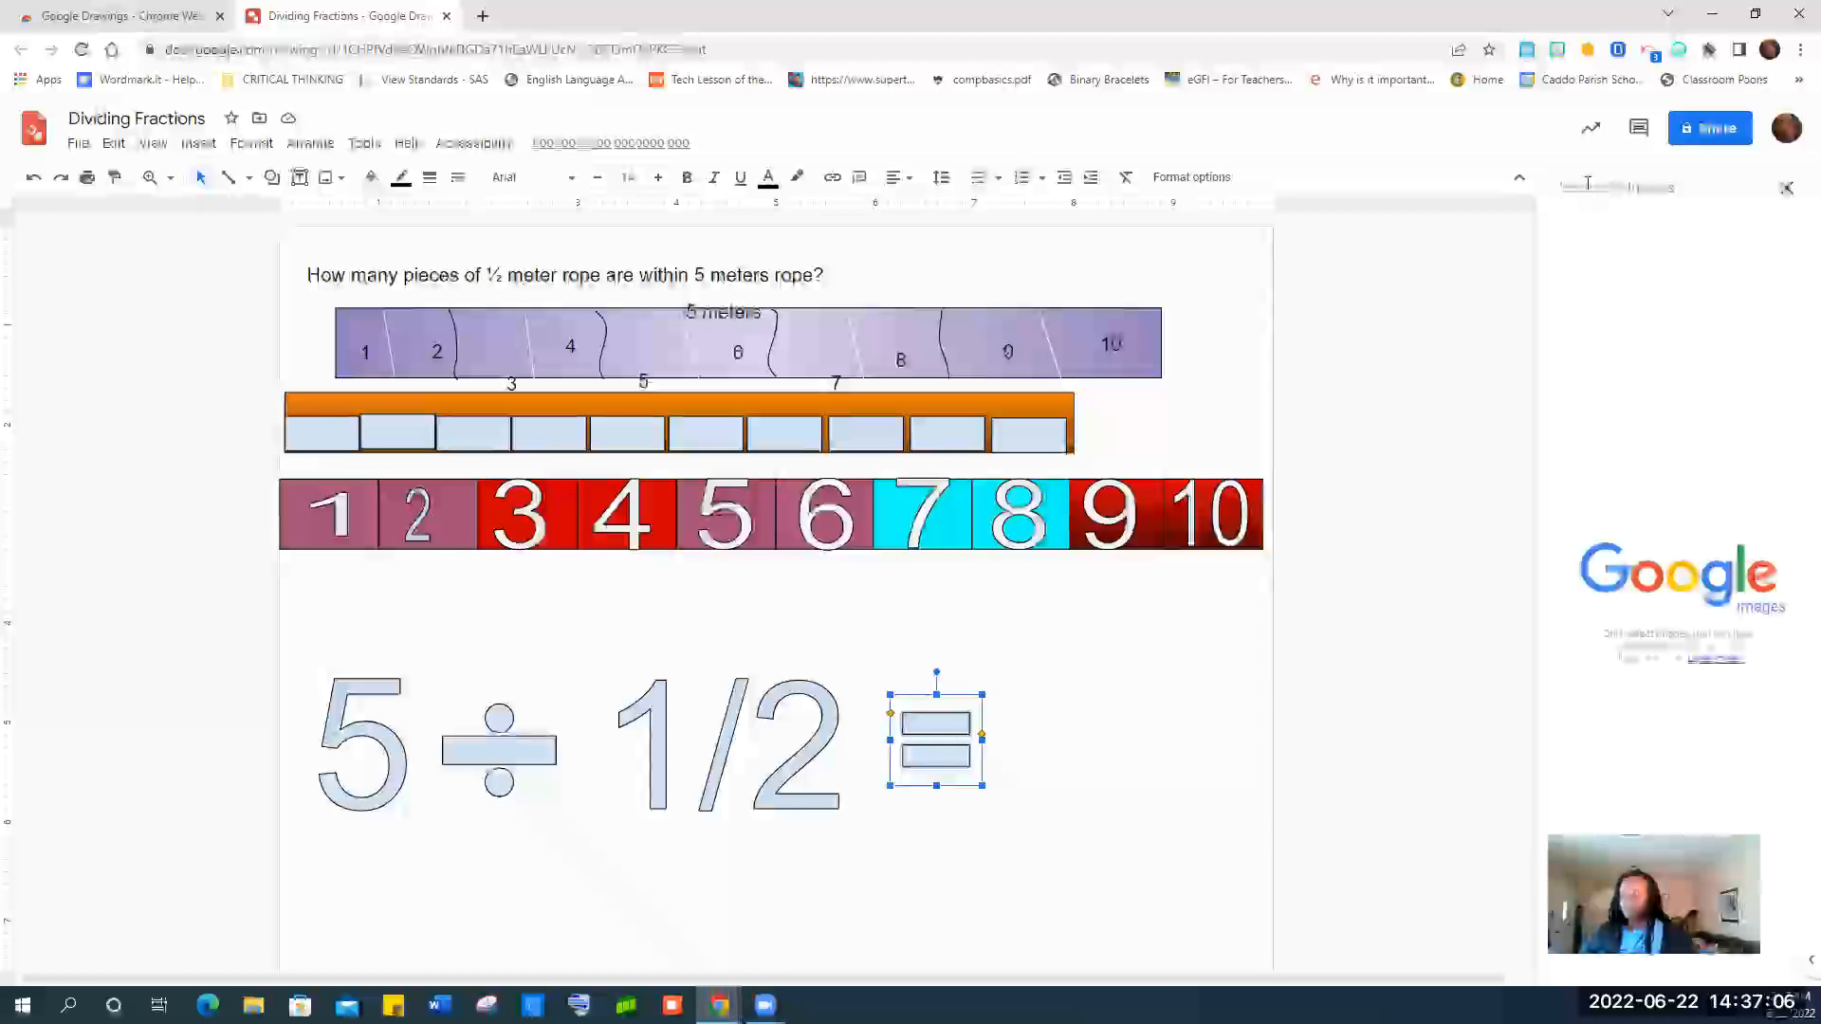
{"action": "type", "text": "trans"}
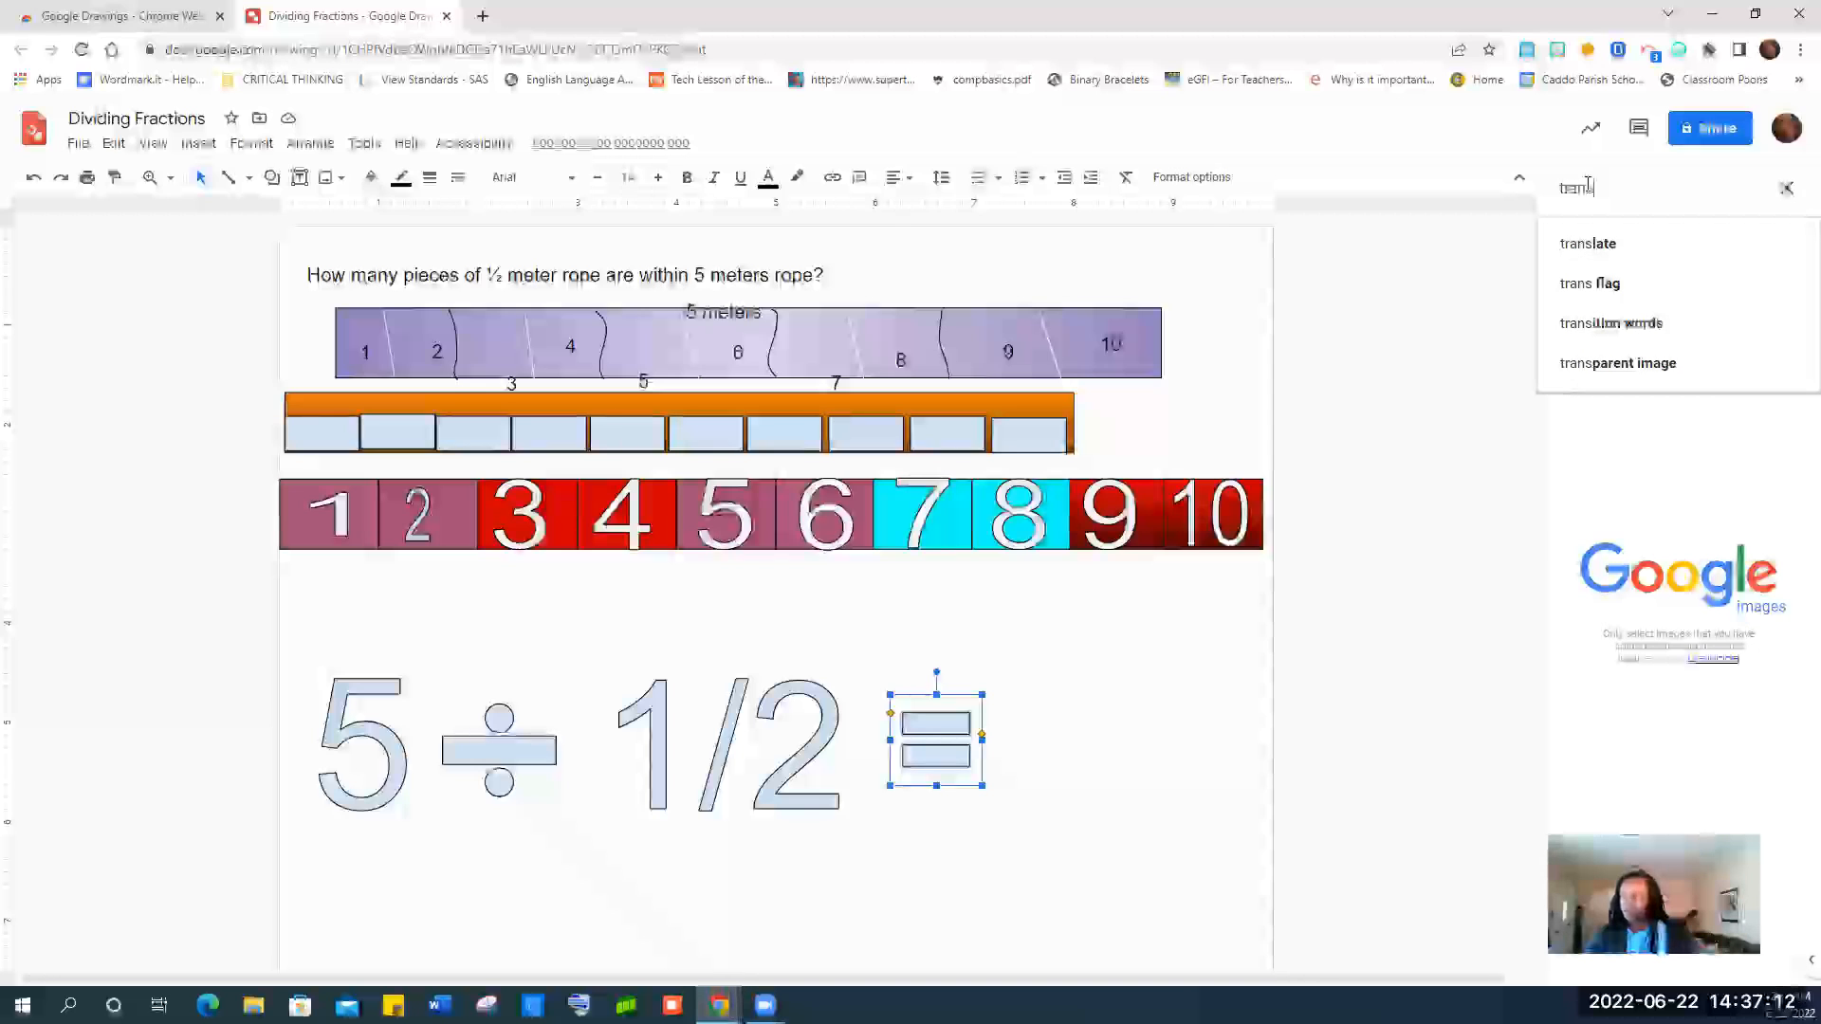
{"action": "type", "text": "rent"}
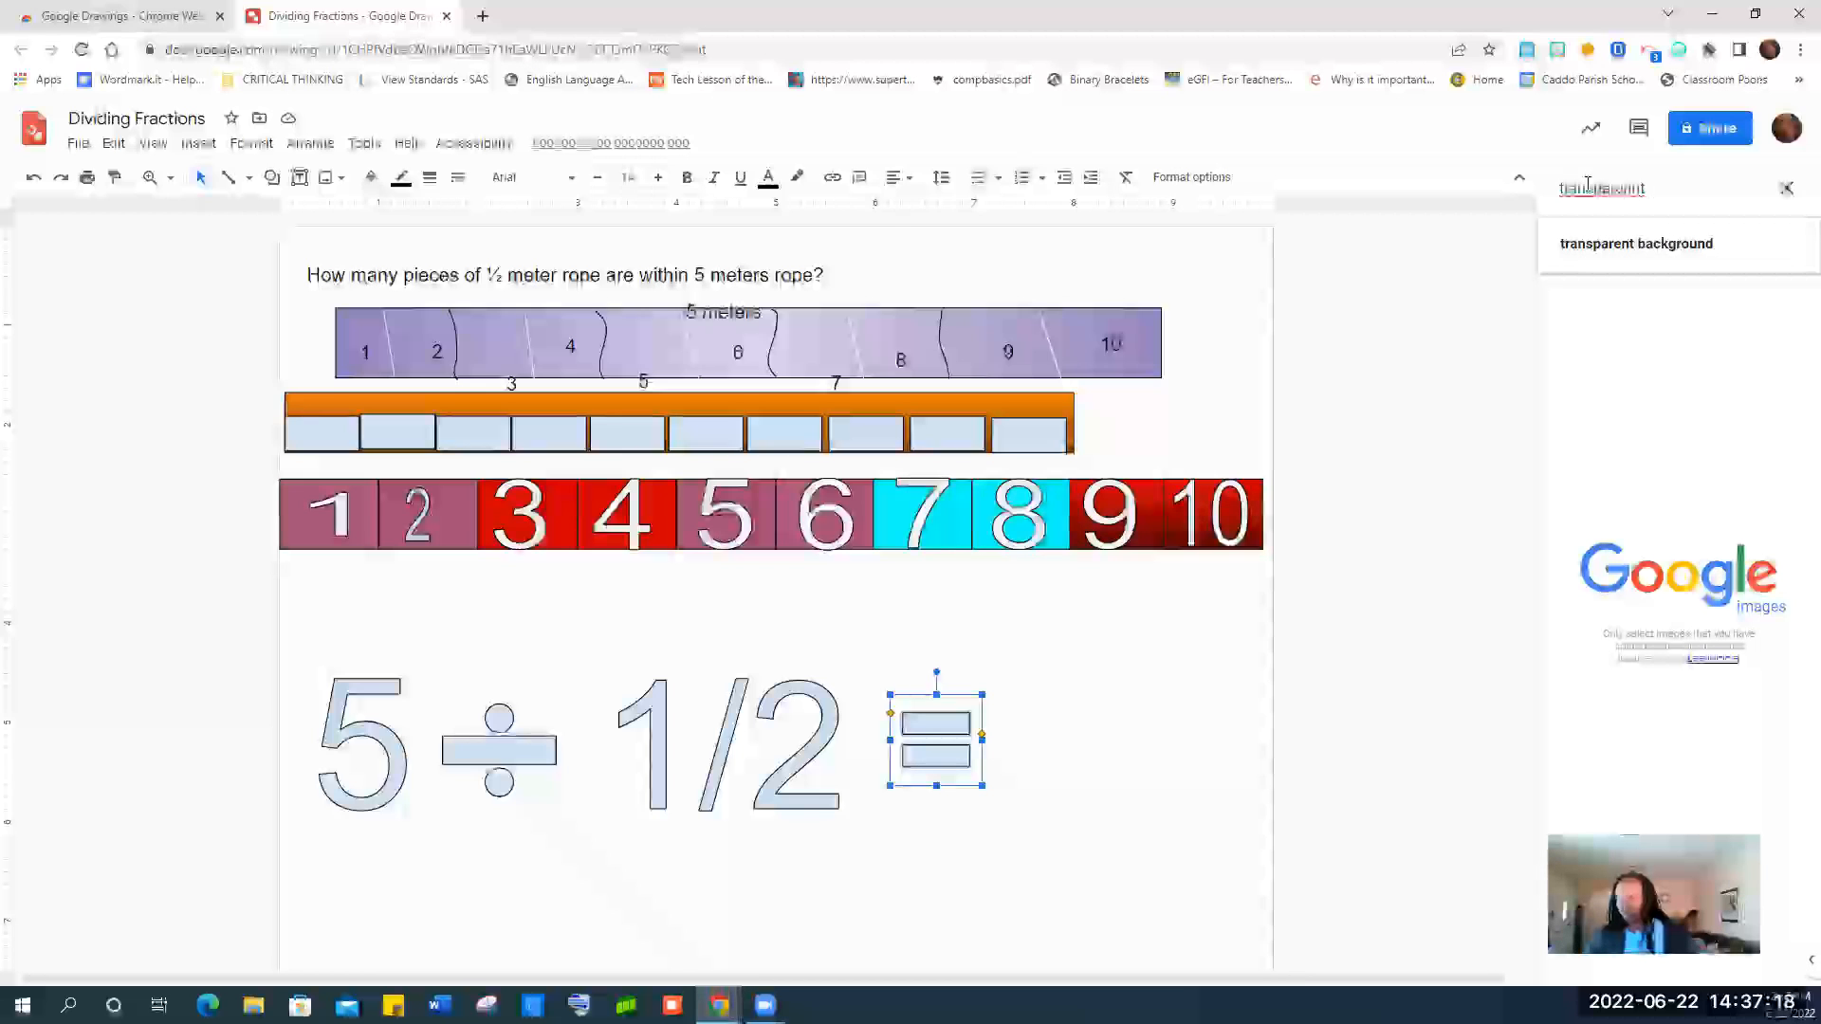
{"action": "key", "text": "BackSpace"}
{"action": "key", "text": "BackSpace"}
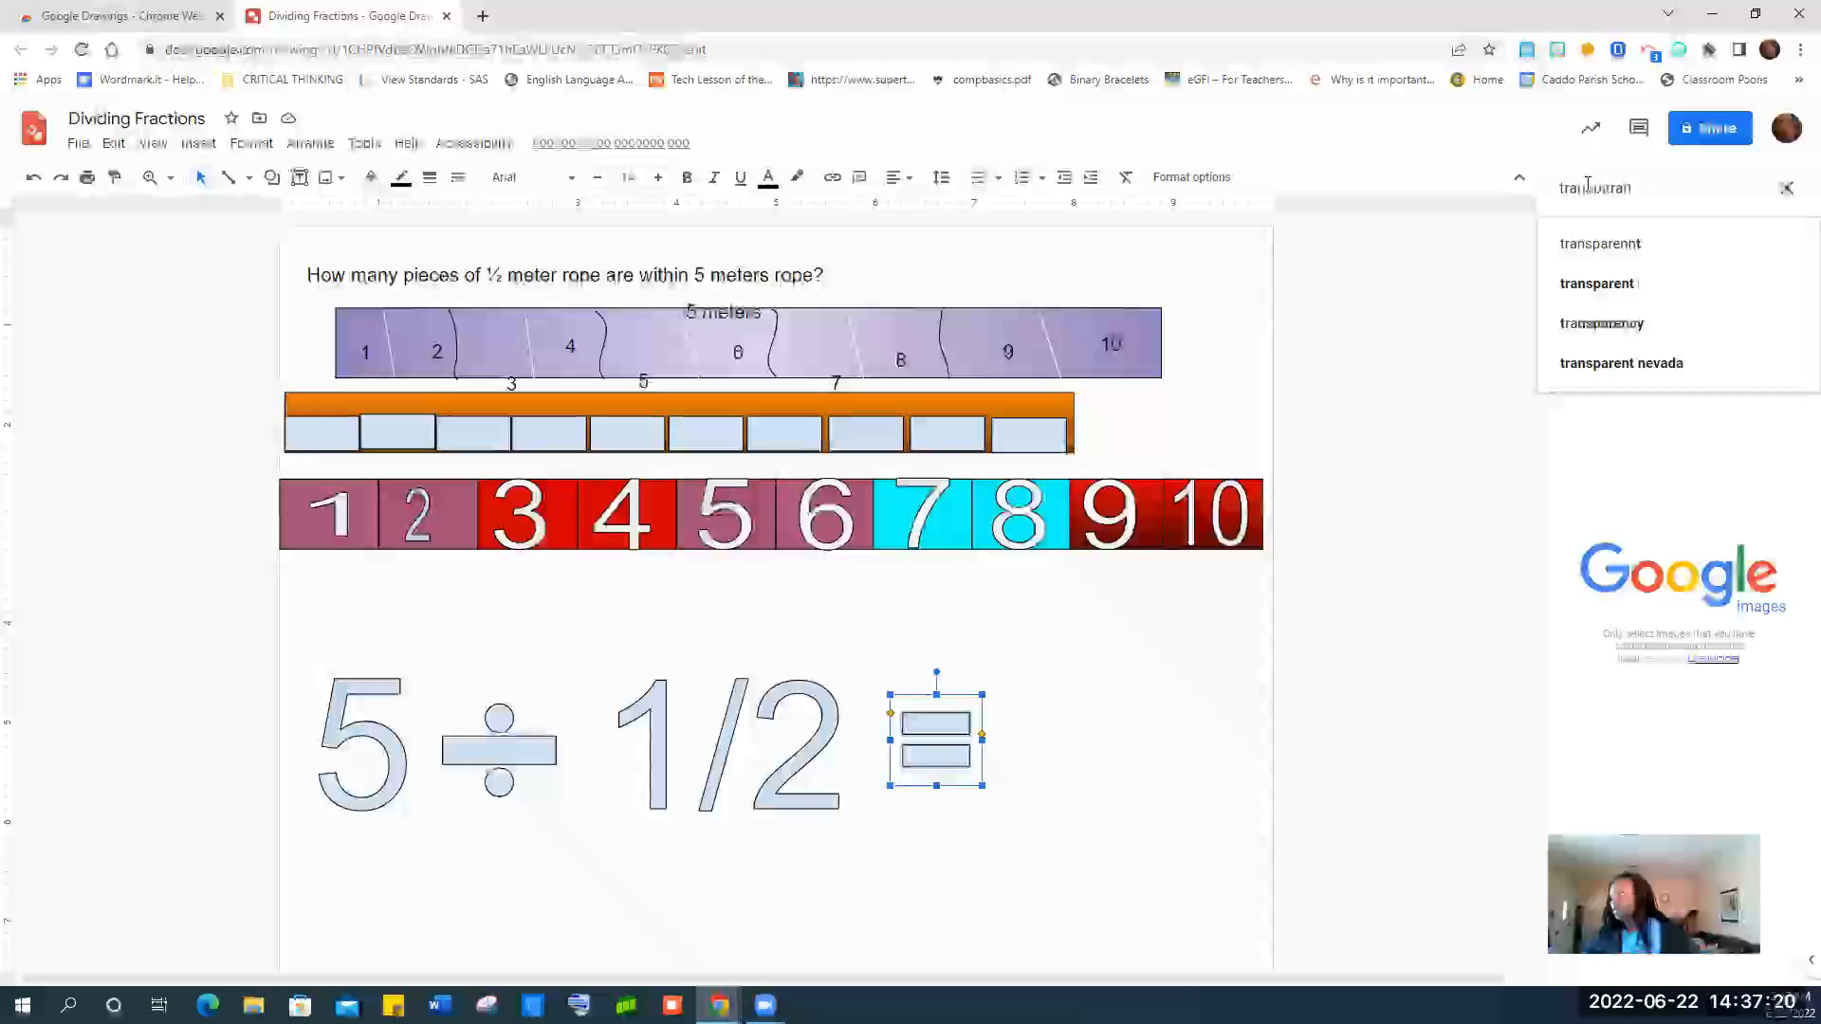
{"action": "key", "text": "BackSpace"}
{"action": "type", "text": "r"}
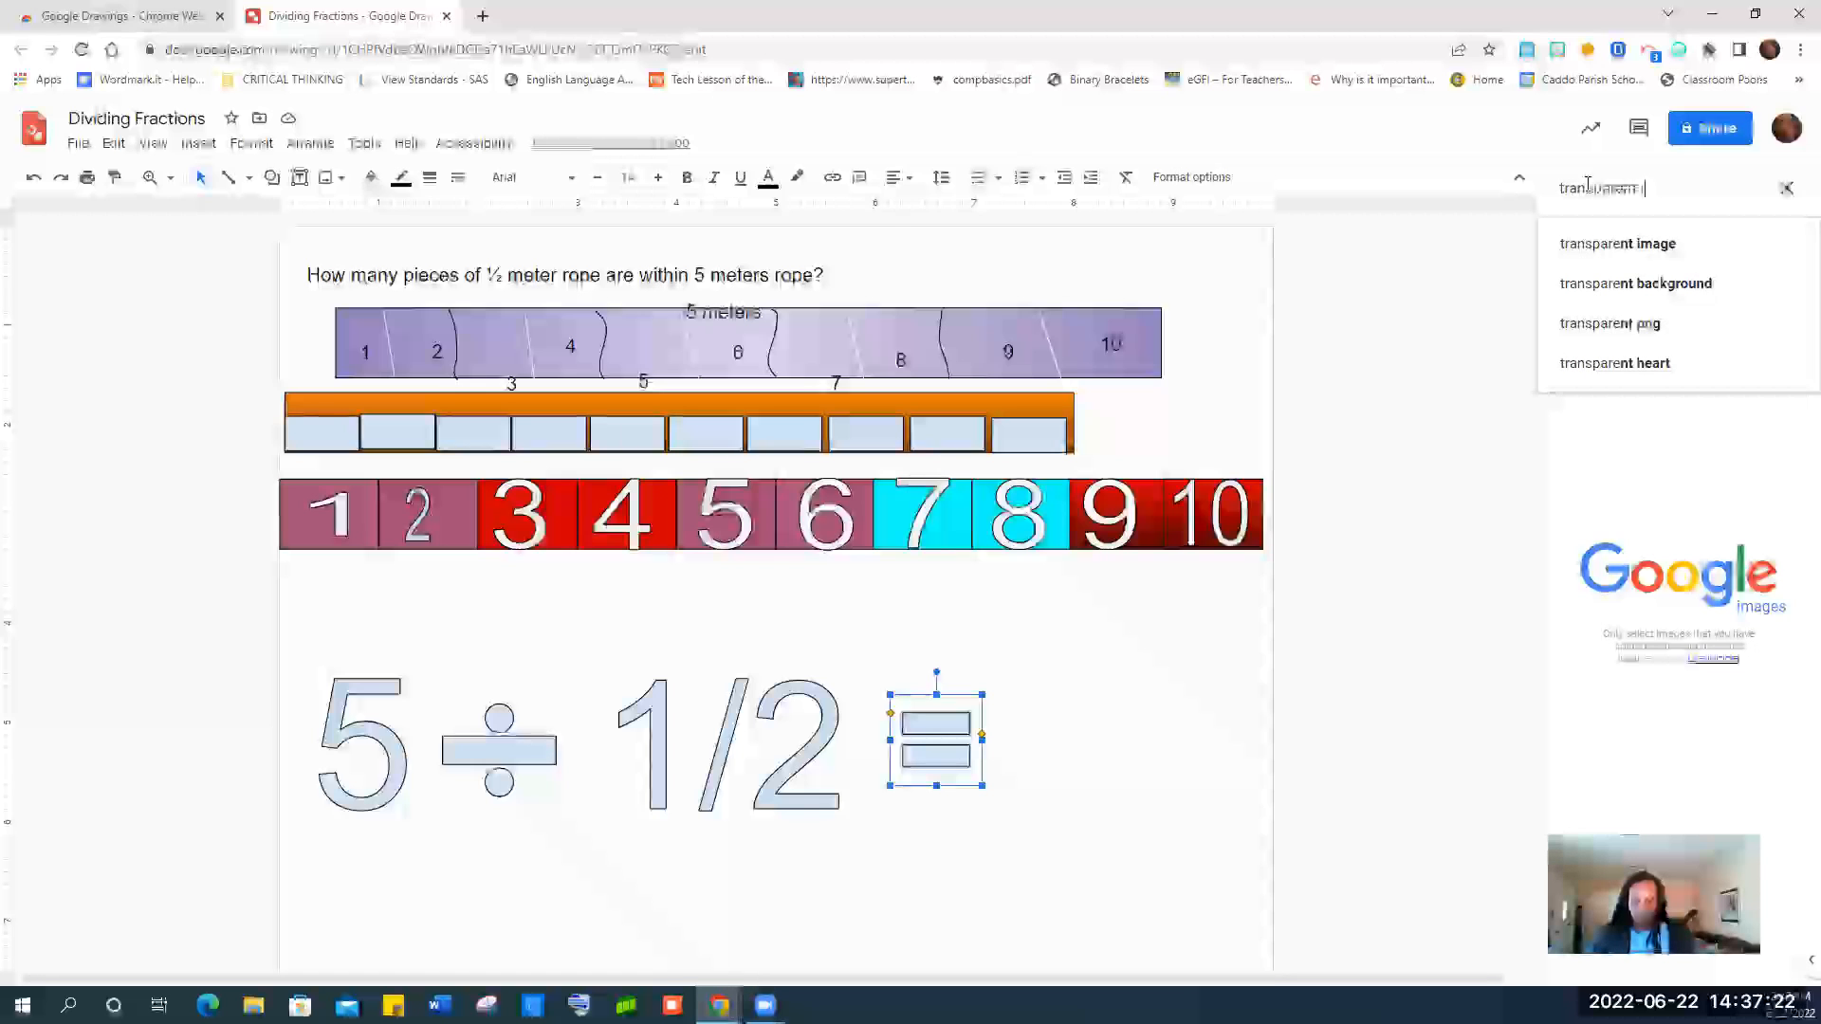
{"action": "type", "text": "ope"}
{"action": "key", "text": "Return"}
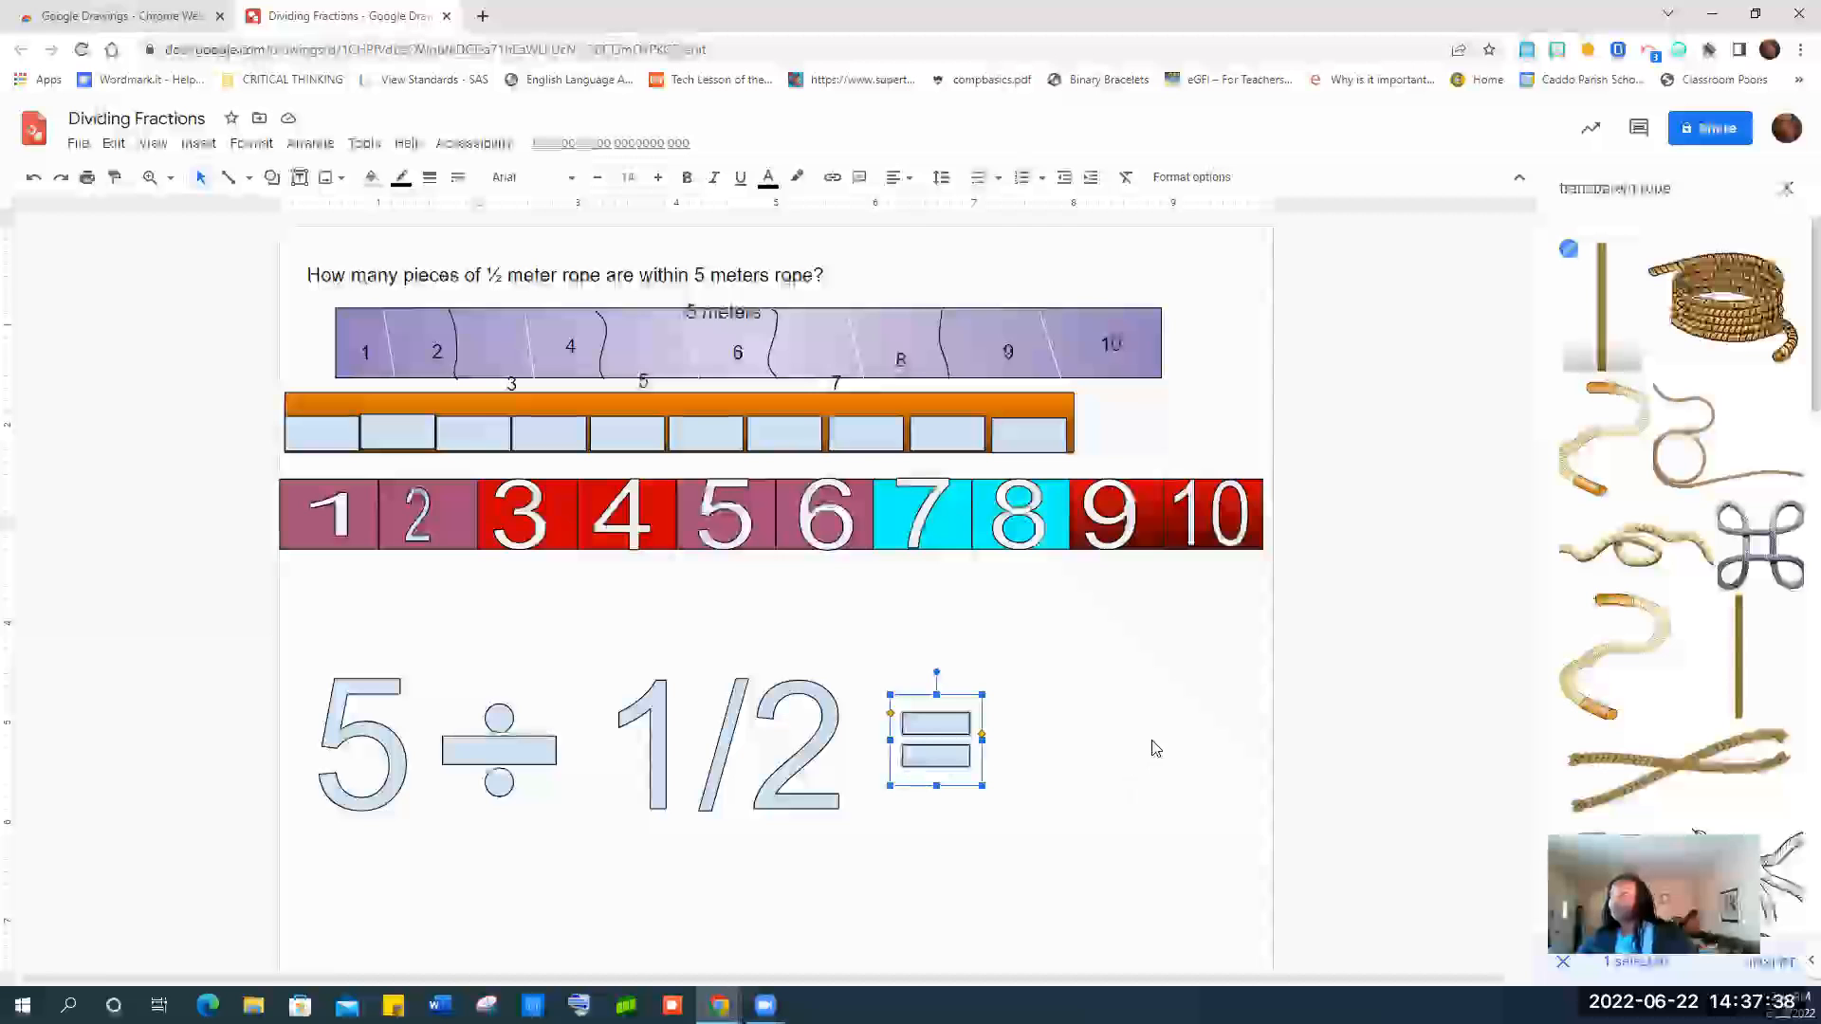
Insert the straight vertical rope image, then rotate it to horizontal and place it across the lower part of the equation.
{"action": "left_click_drag", "start_coordinate": [1593, 325], "coordinate": [1112, 688]}
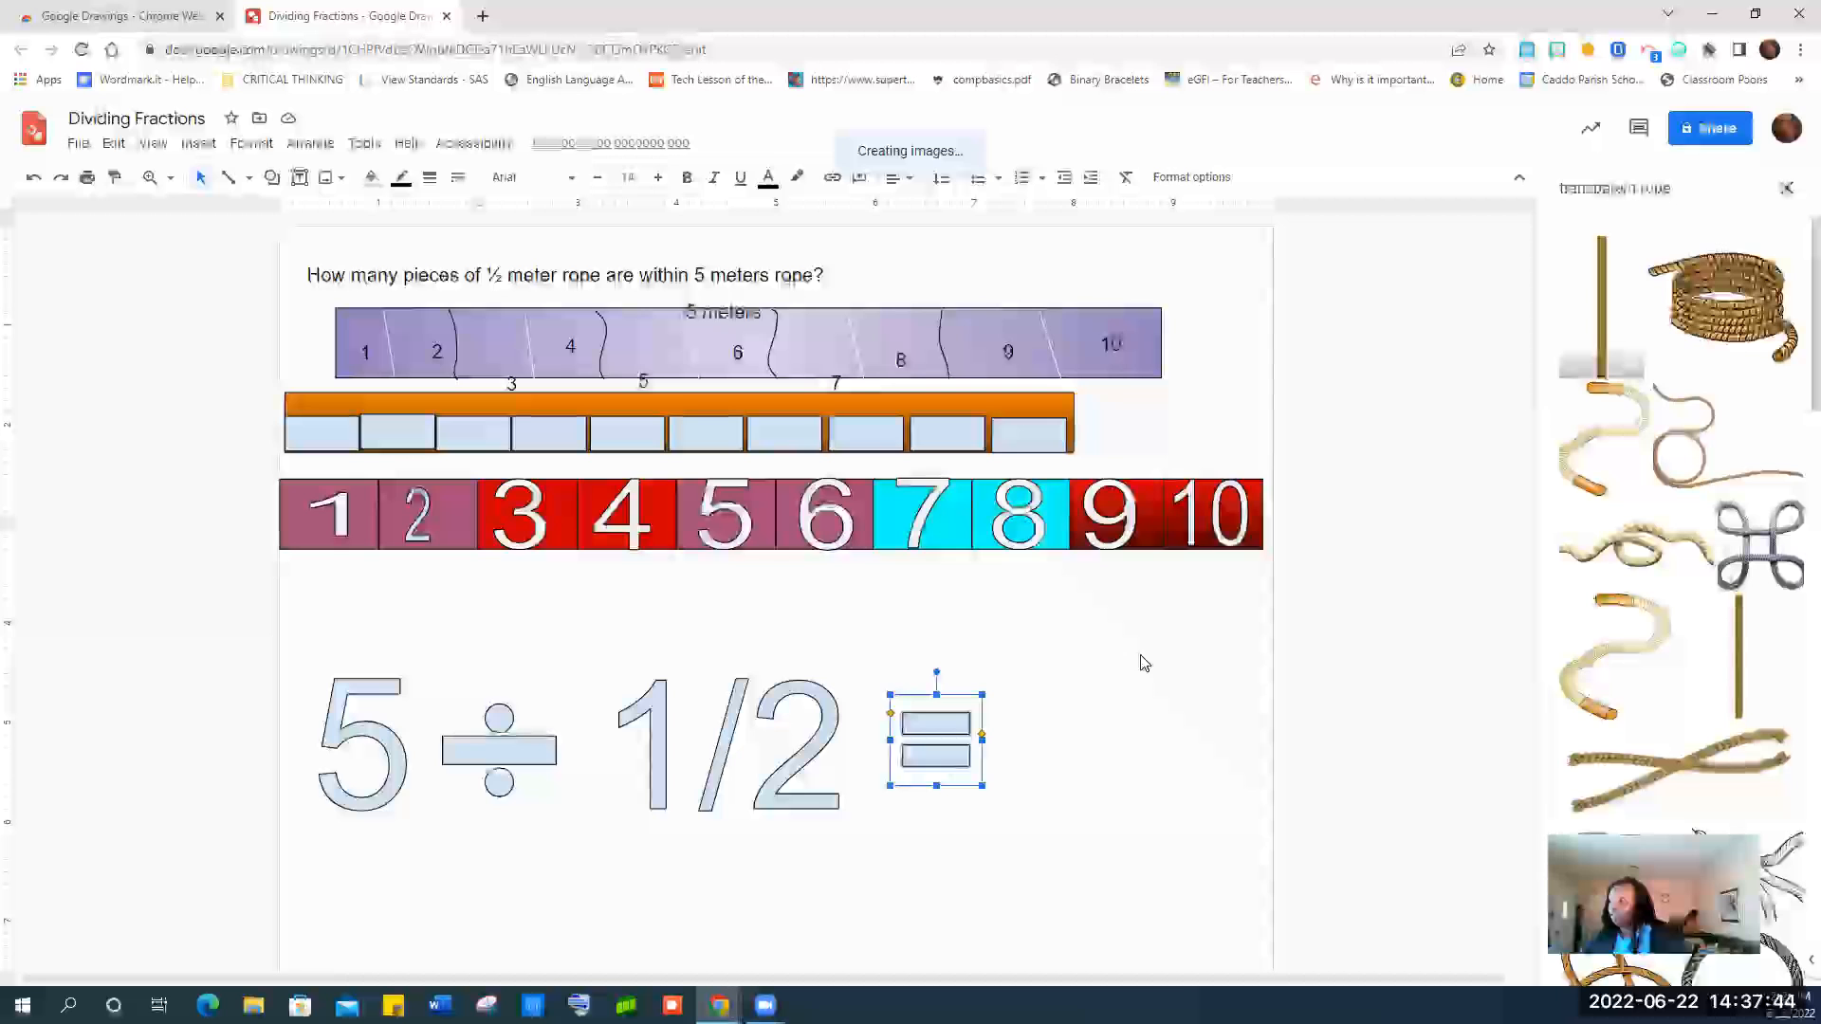
{"action": "scroll", "coordinate": [1664, 666], "scroll_direction": "down", "scroll_amount": 10}
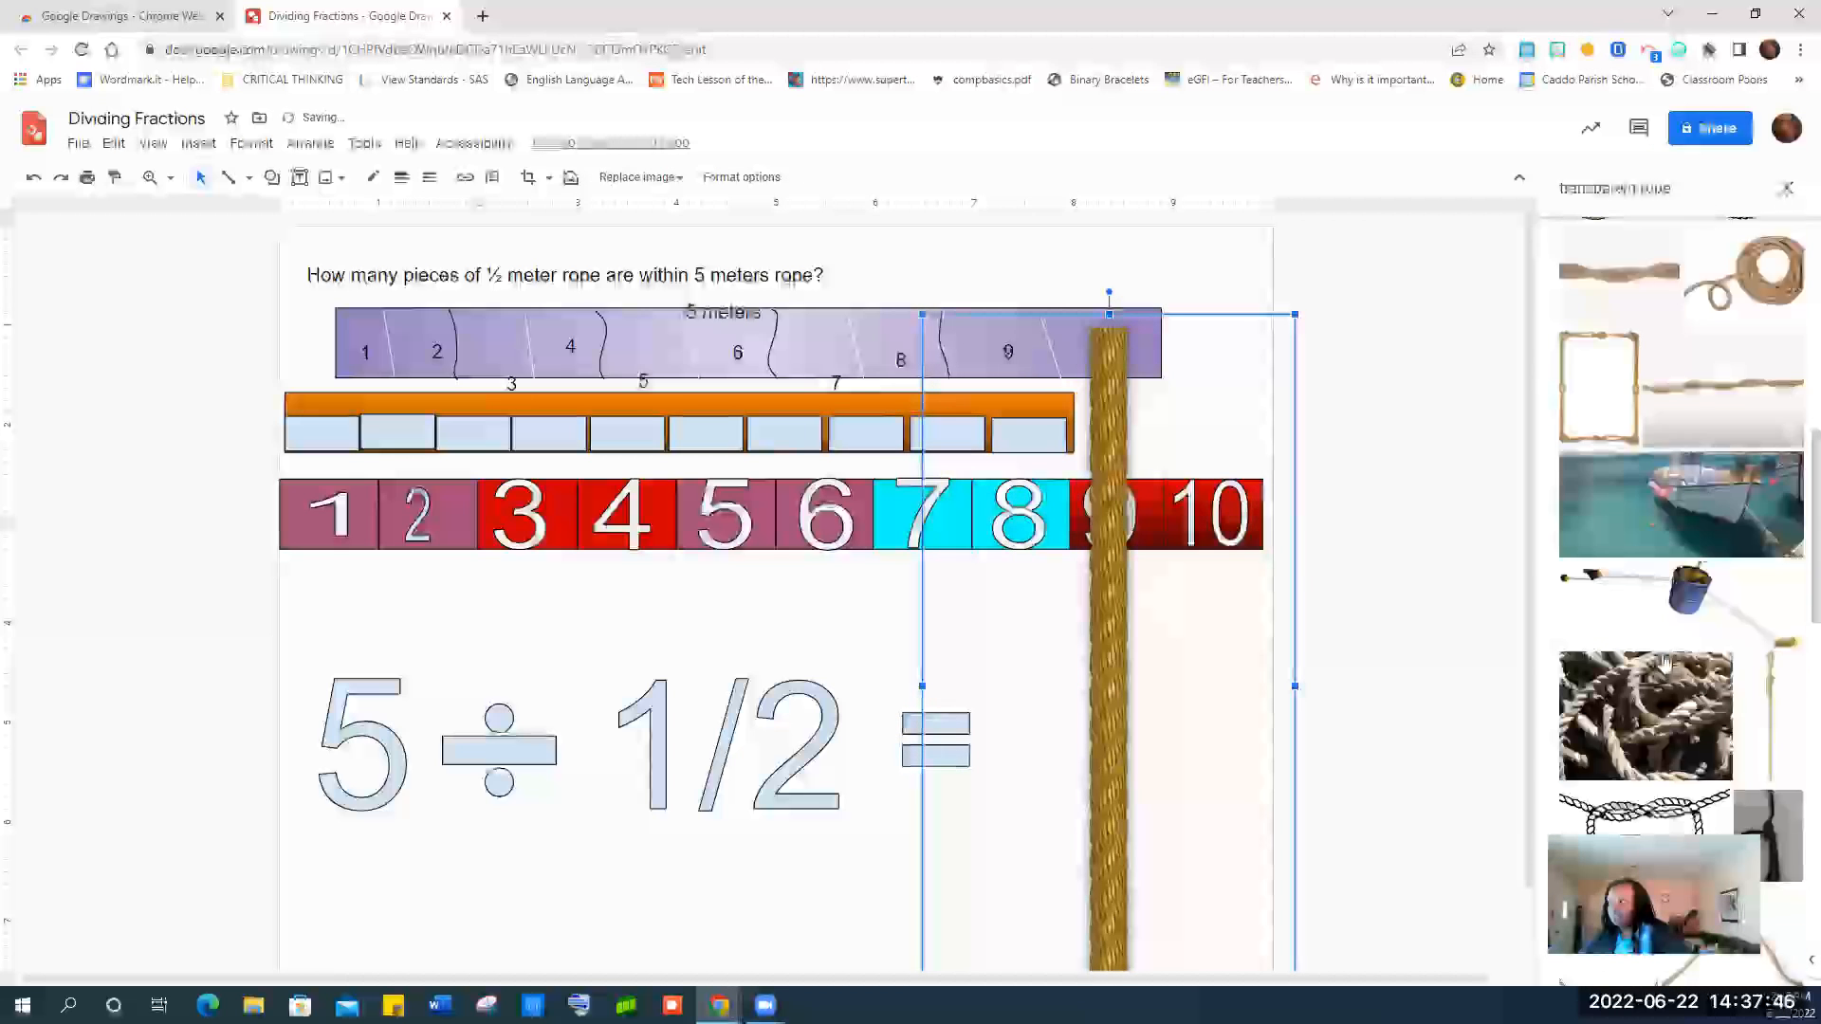
{"action": "scroll", "coordinate": [1666, 657], "scroll_direction": "down", "scroll_amount": 2}
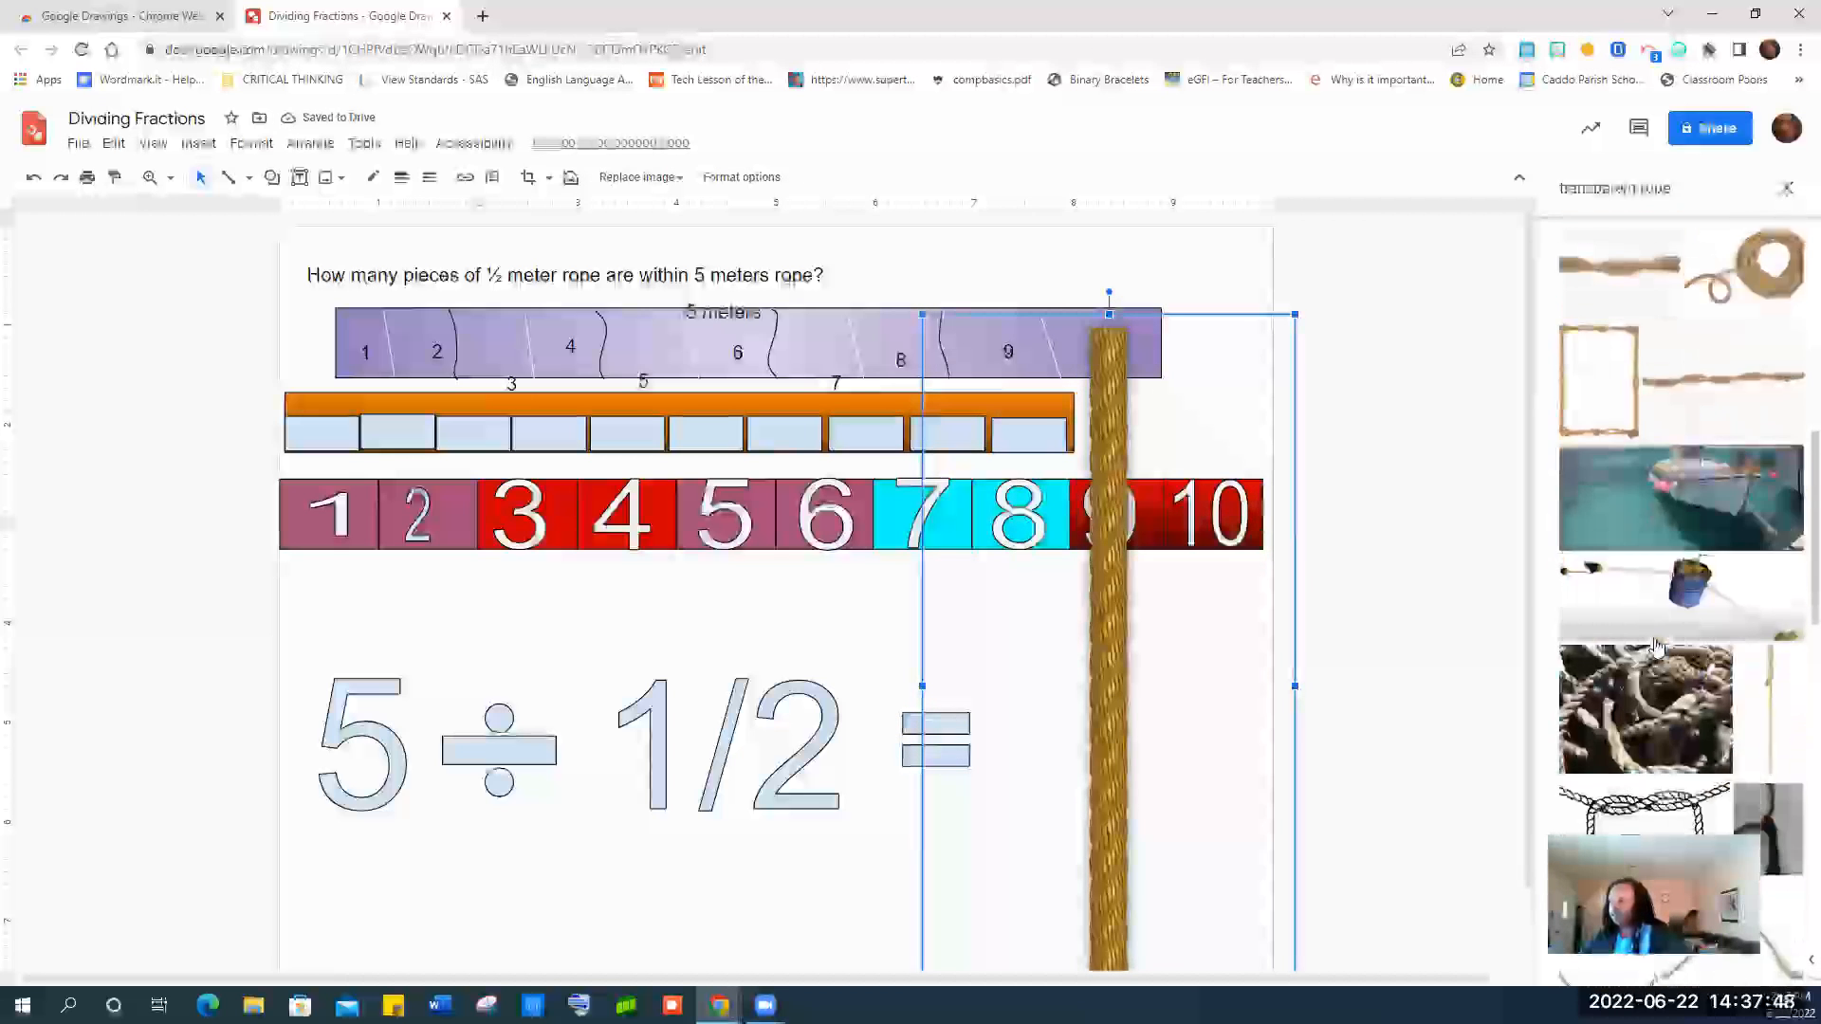
{"action": "scroll", "coordinate": [1666, 657], "scroll_direction": "up", "scroll_amount": 2}
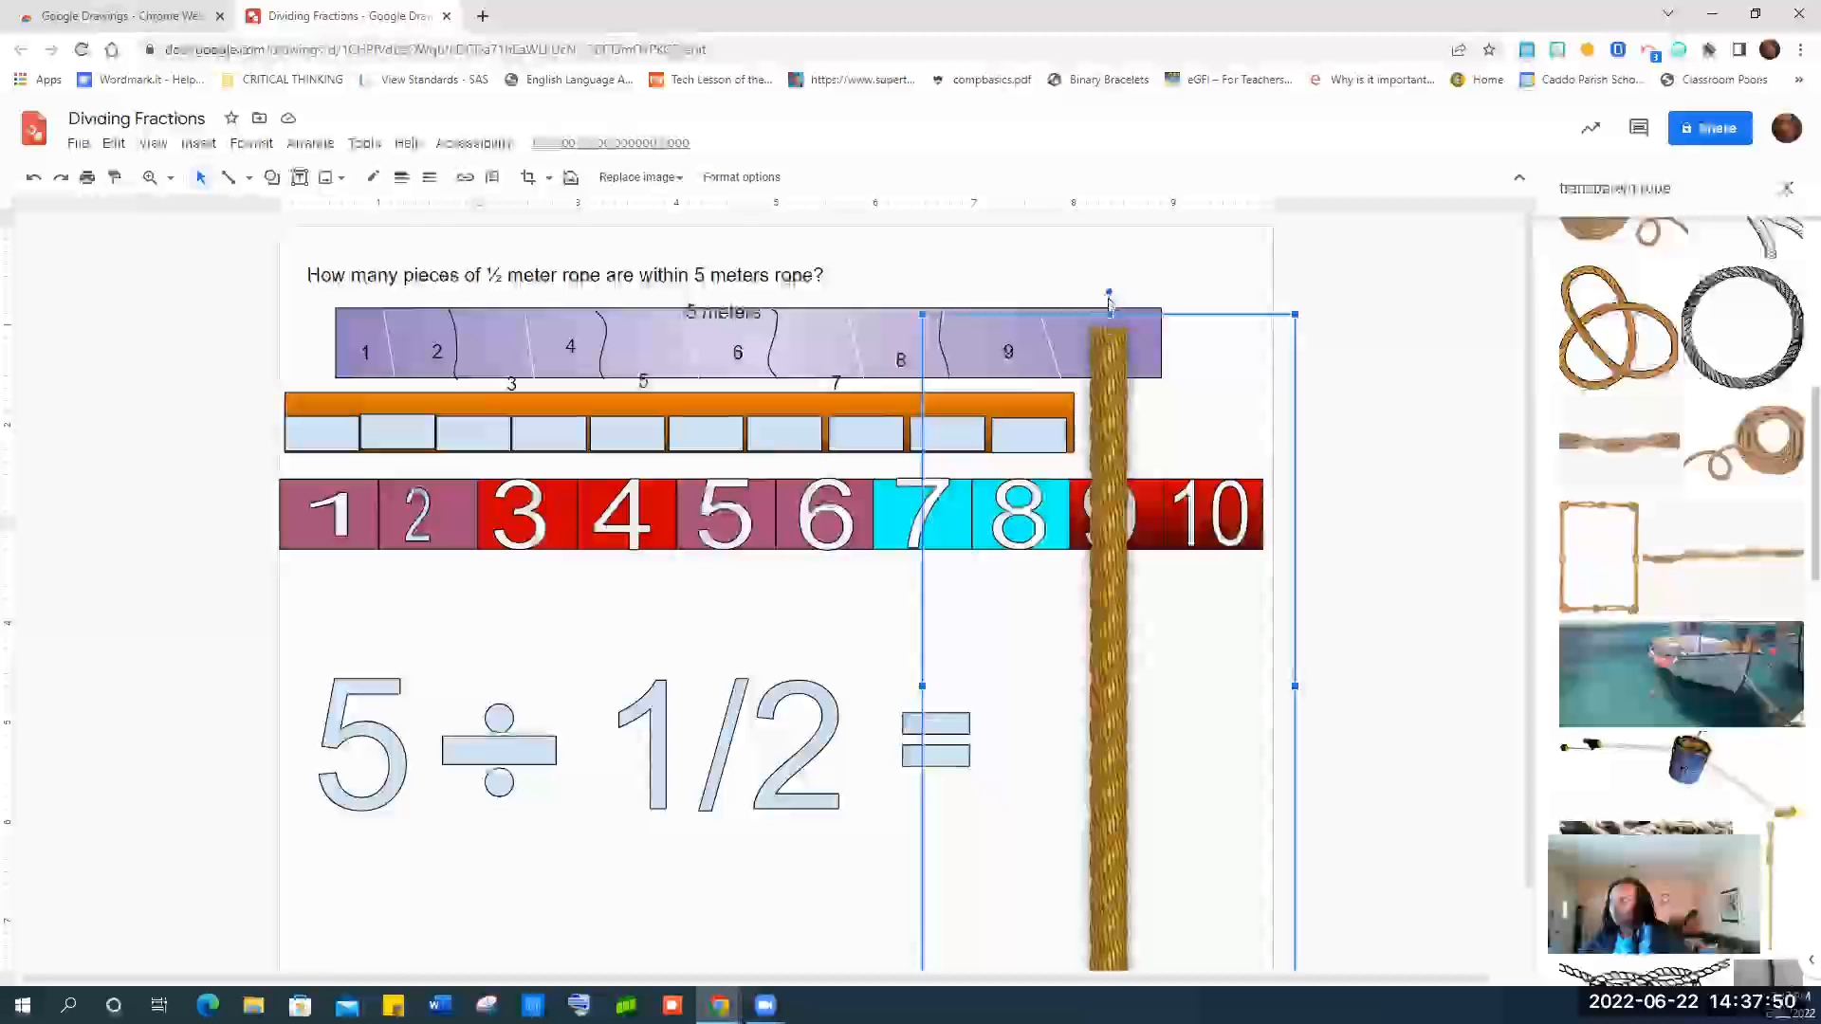
{"action": "left_click_drag", "start_coordinate": [1107, 292], "coordinate": [719, 690]}
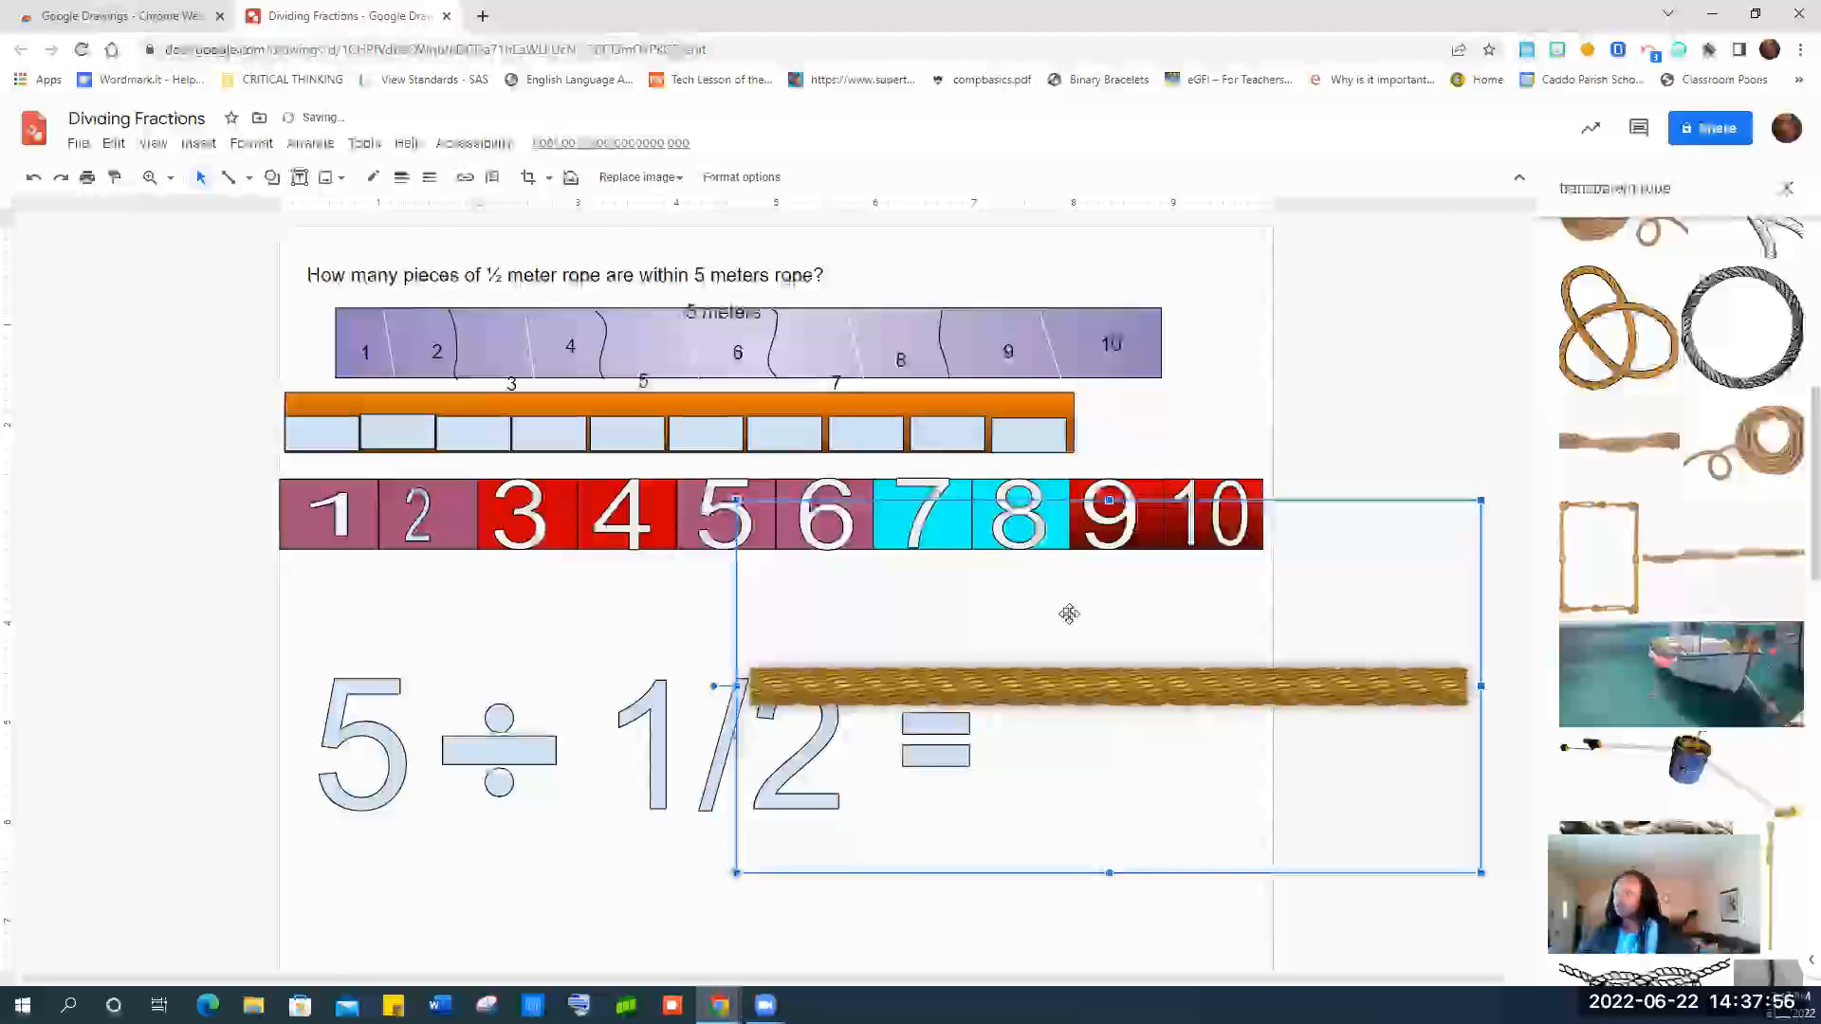
{"action": "left_click_drag", "start_coordinate": [1108, 637], "coordinate": [696, 736]}
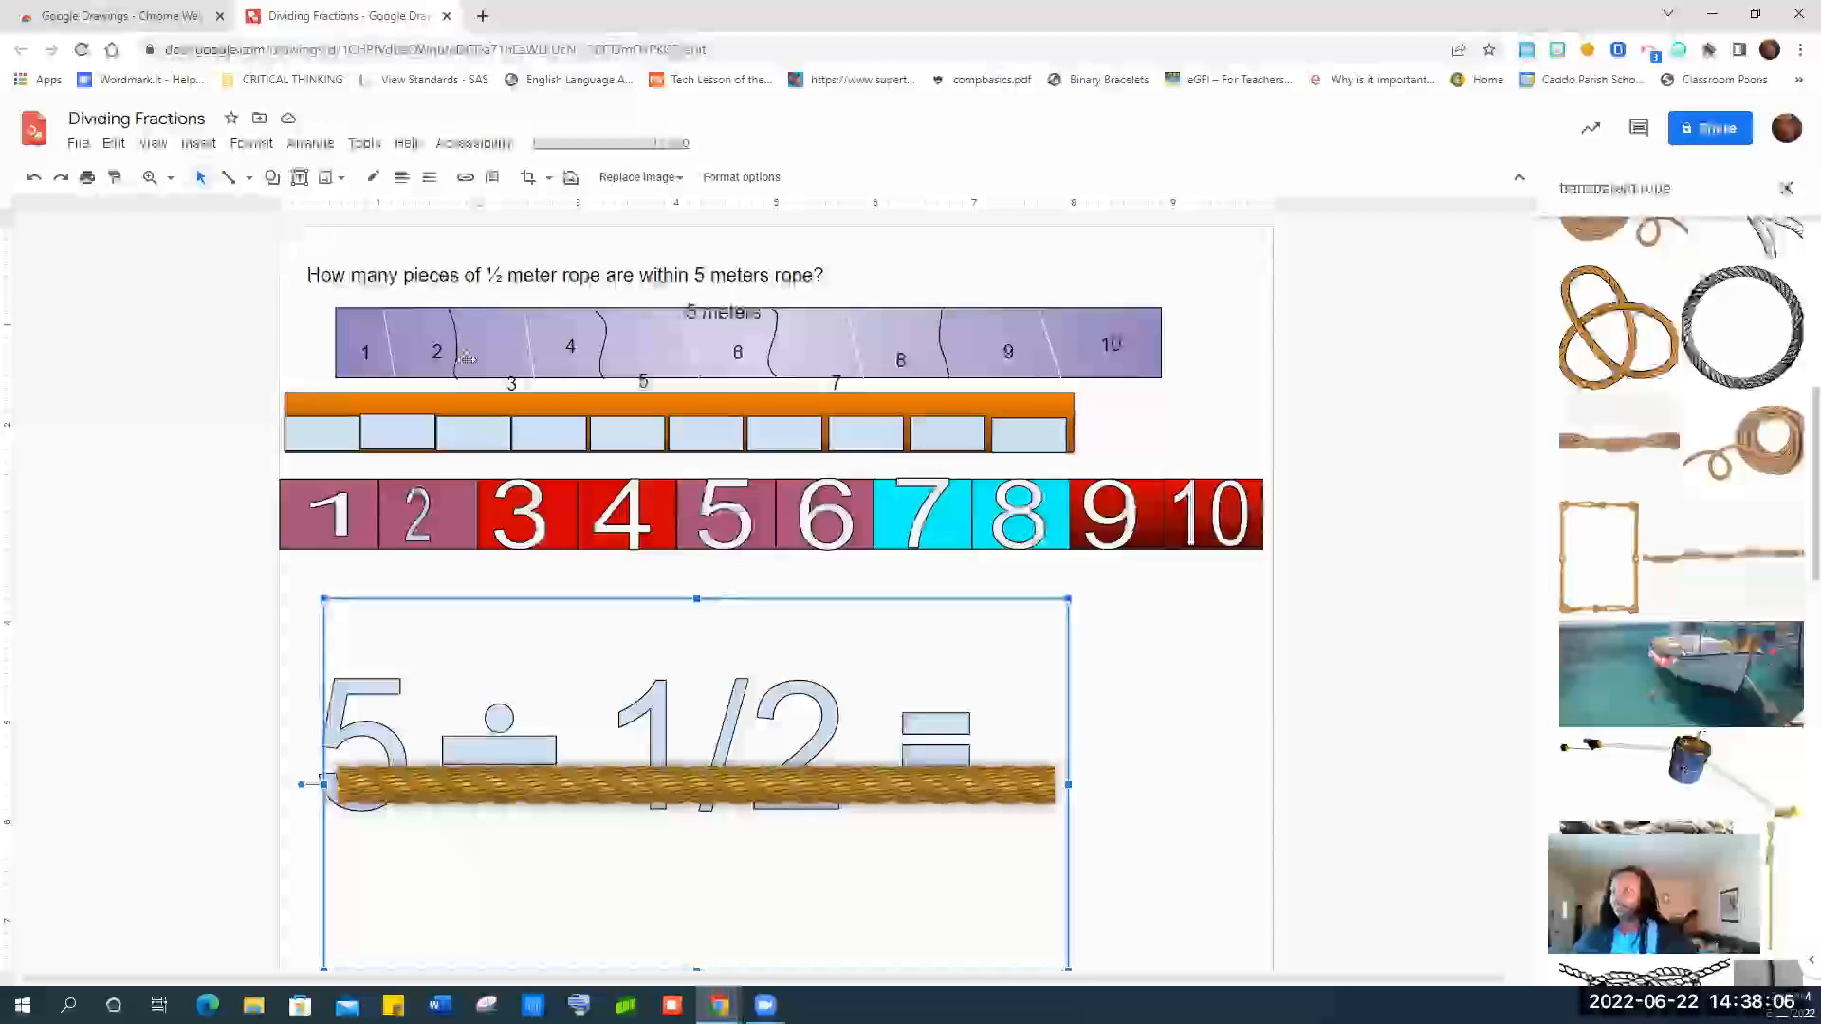
Set the page to a custom size of 8.5 by 11 inches.
{"action": "left_click", "coordinate": [77, 143]}
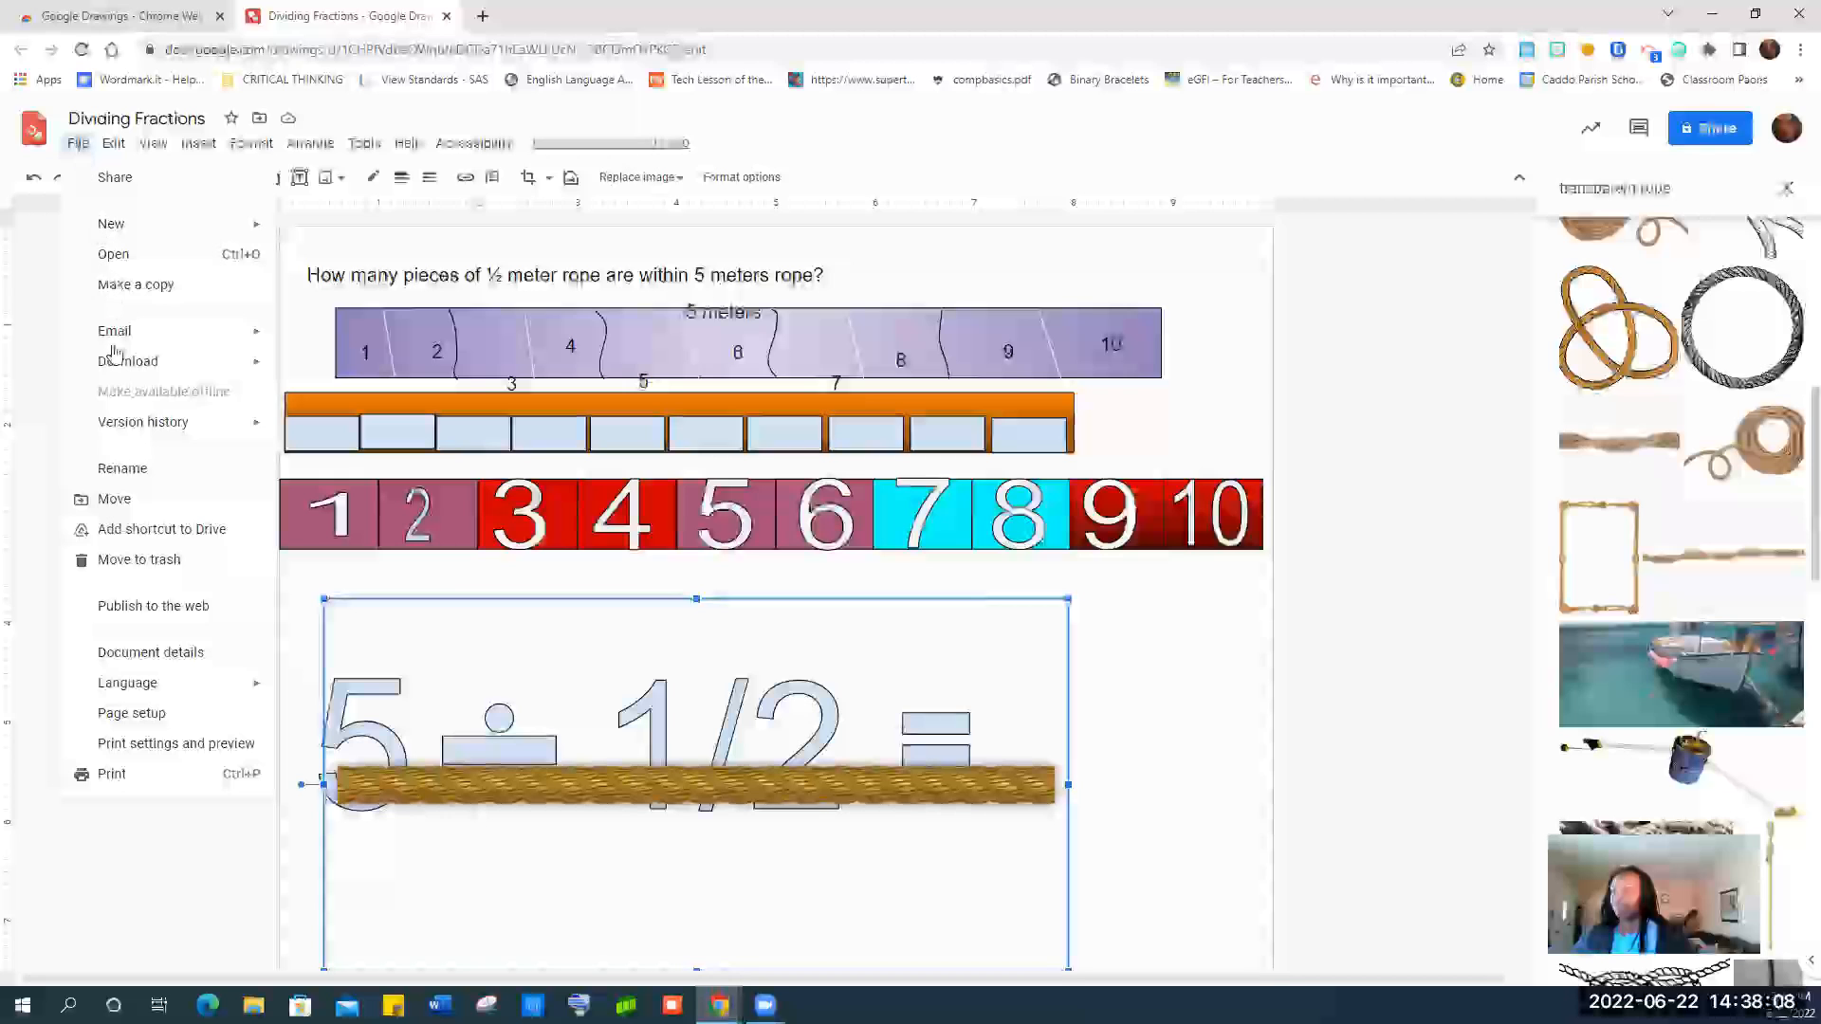
{"action": "left_click", "coordinate": [133, 713]}
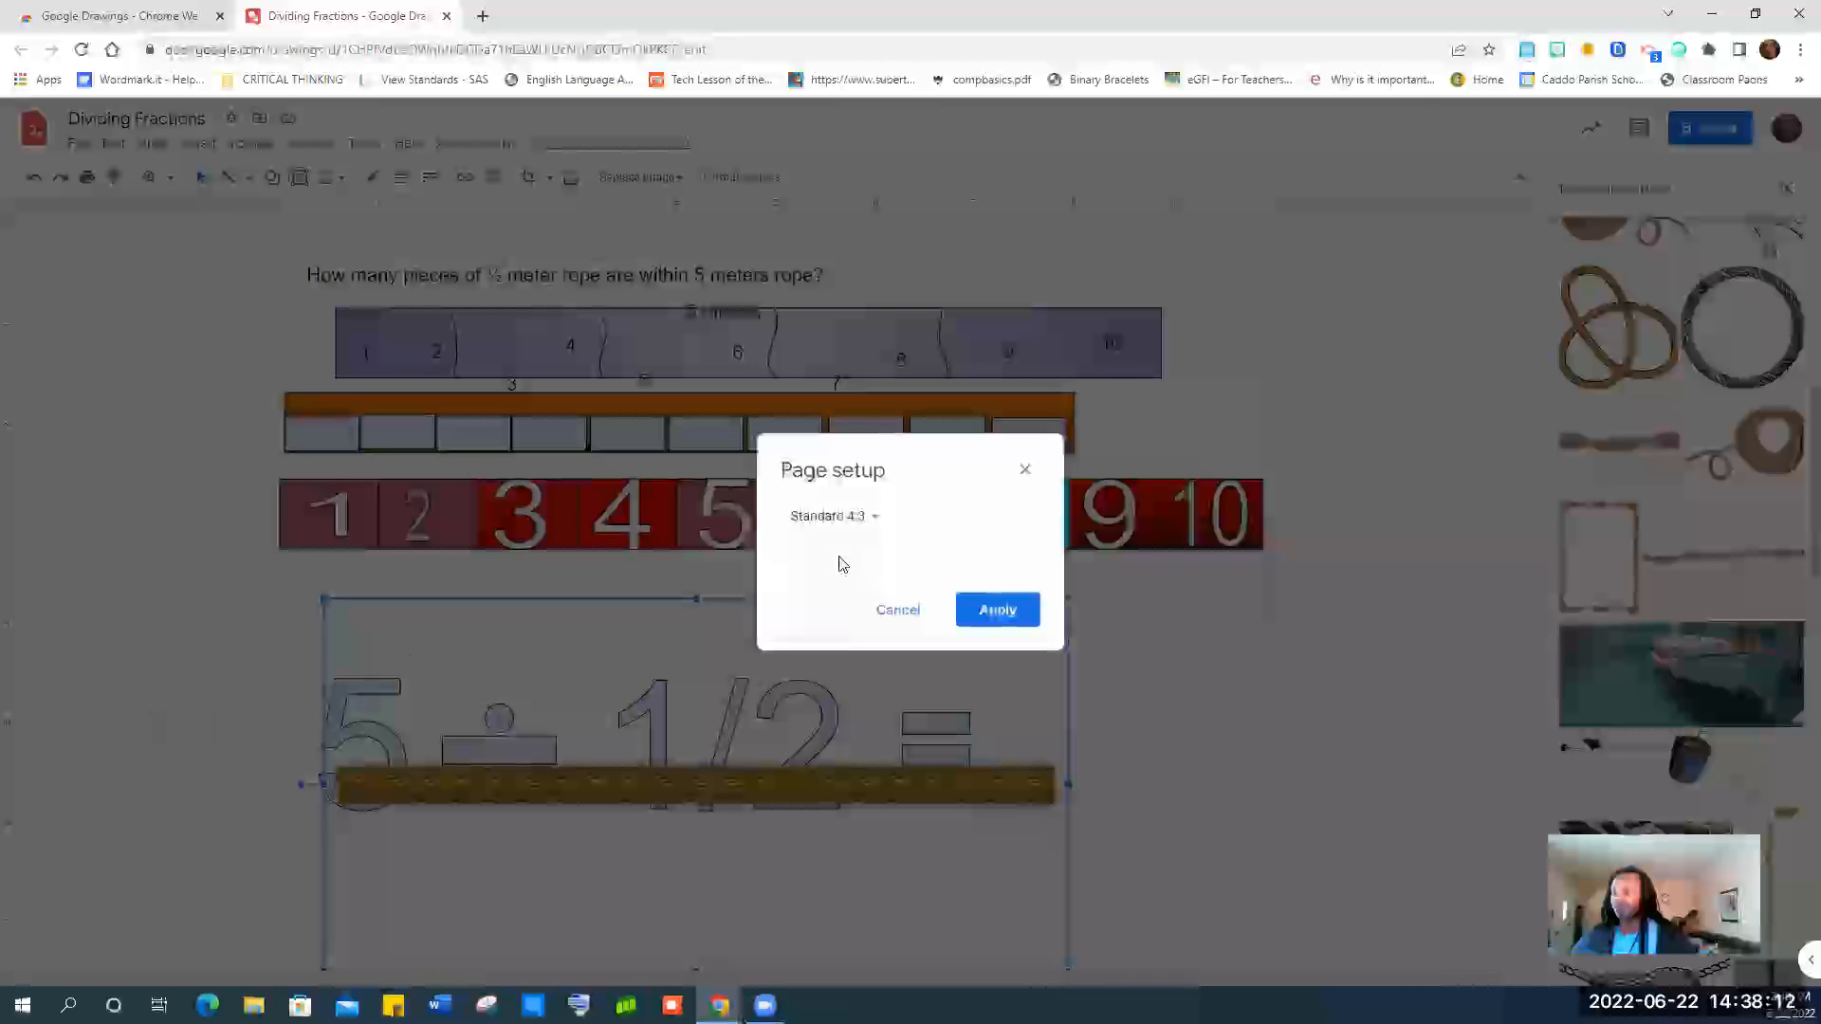
{"action": "left_click", "coordinate": [863, 519]}
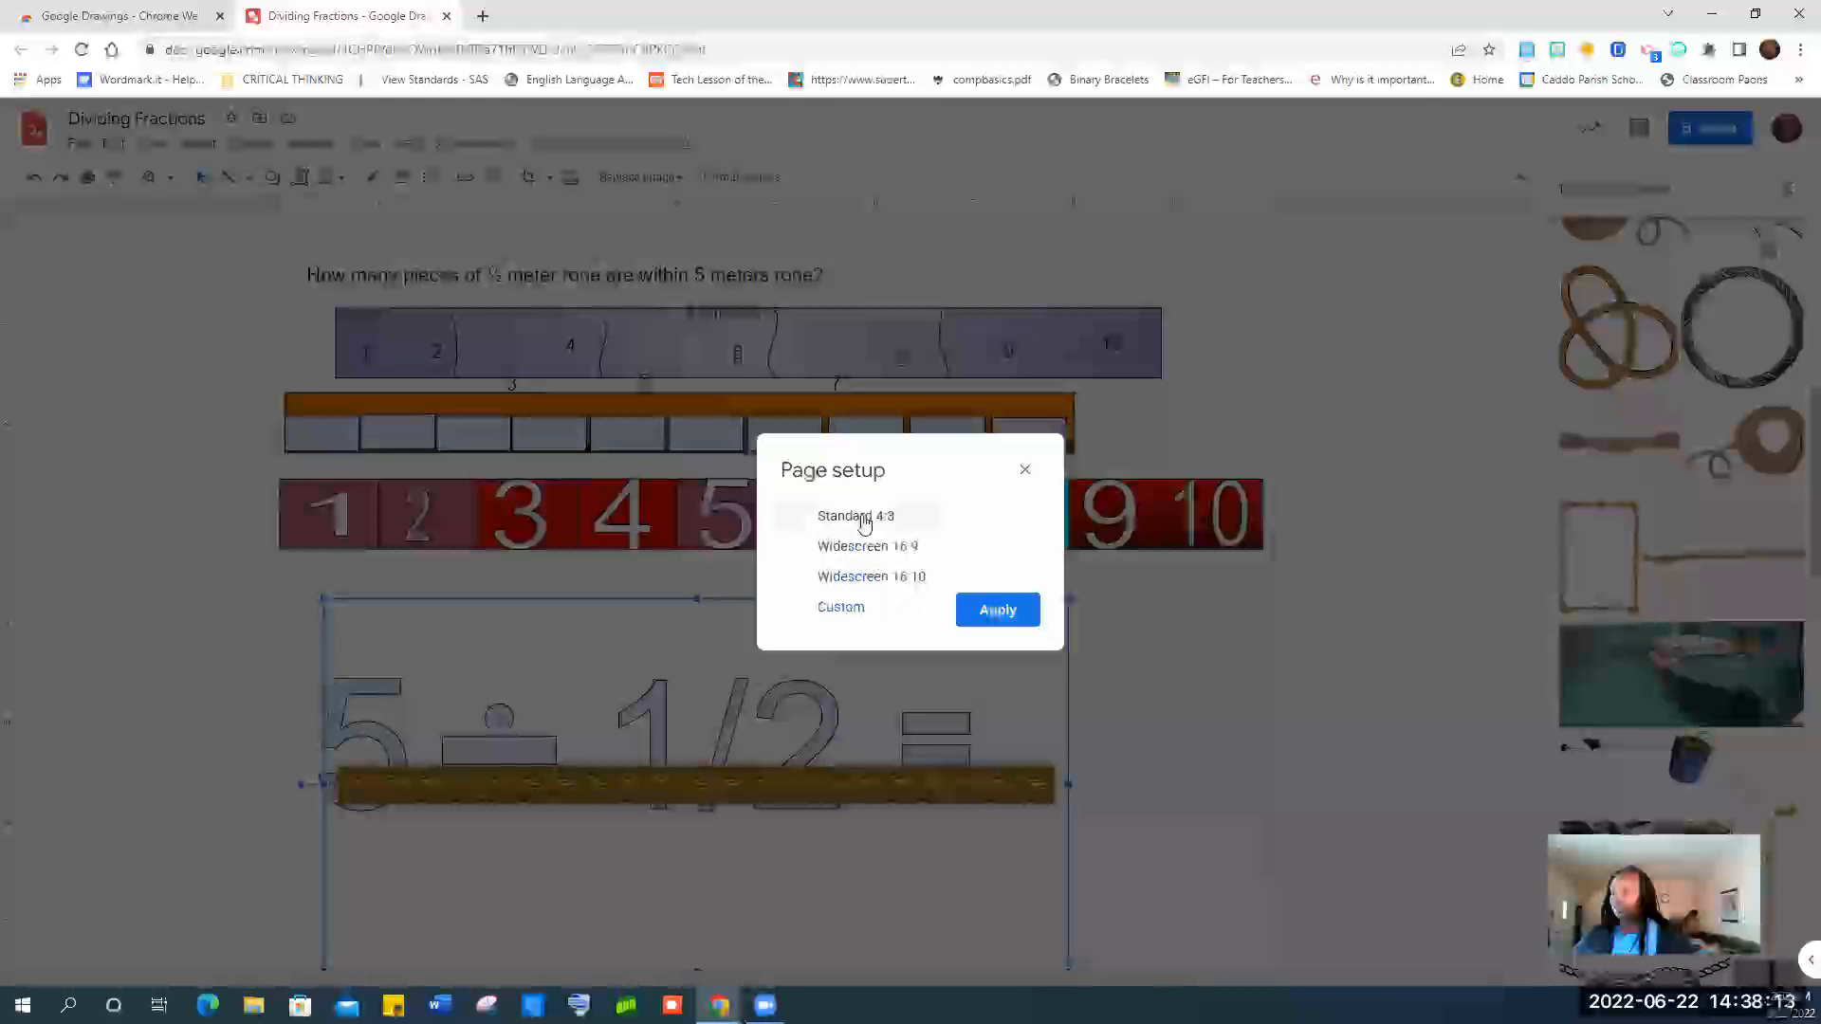
{"action": "left_click", "coordinate": [846, 608]}
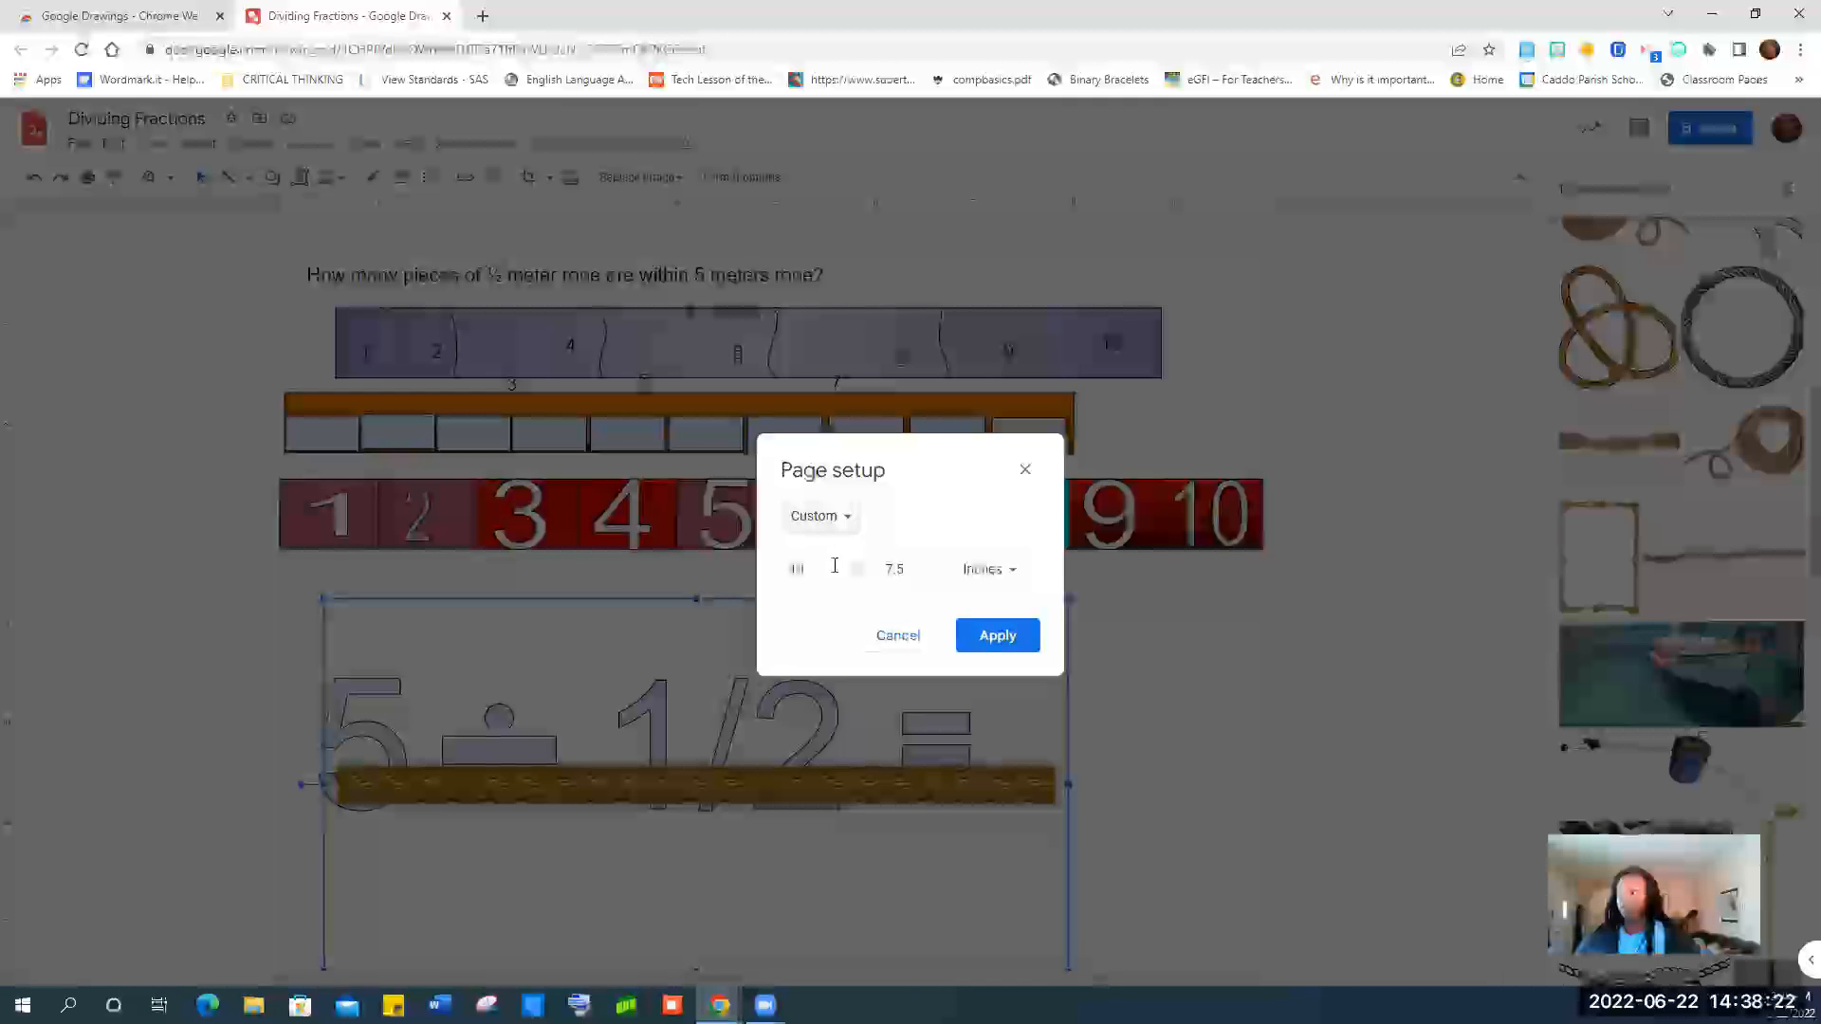
{"action": "left_click", "coordinate": [833, 569]}
{"action": "double_click", "coordinate": [832, 569]}
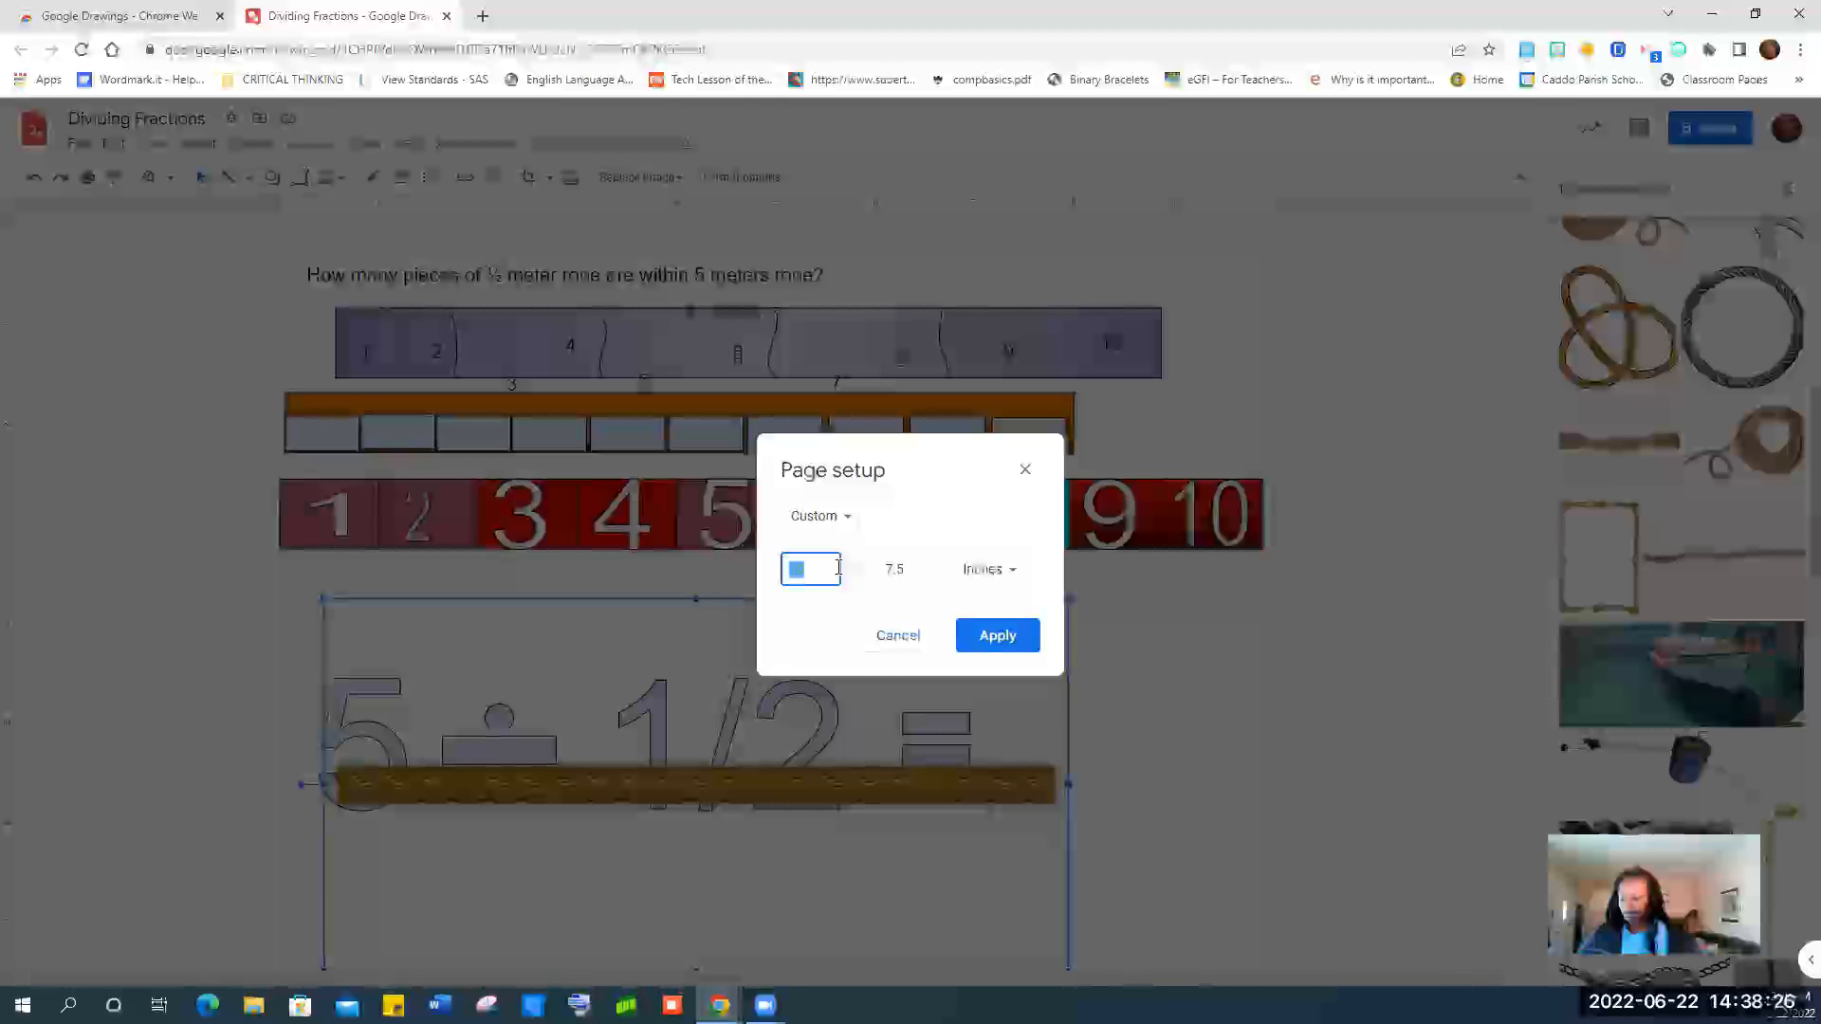
{"action": "left_click", "coordinate": [908, 568]}
{"action": "type", "text": "11"}
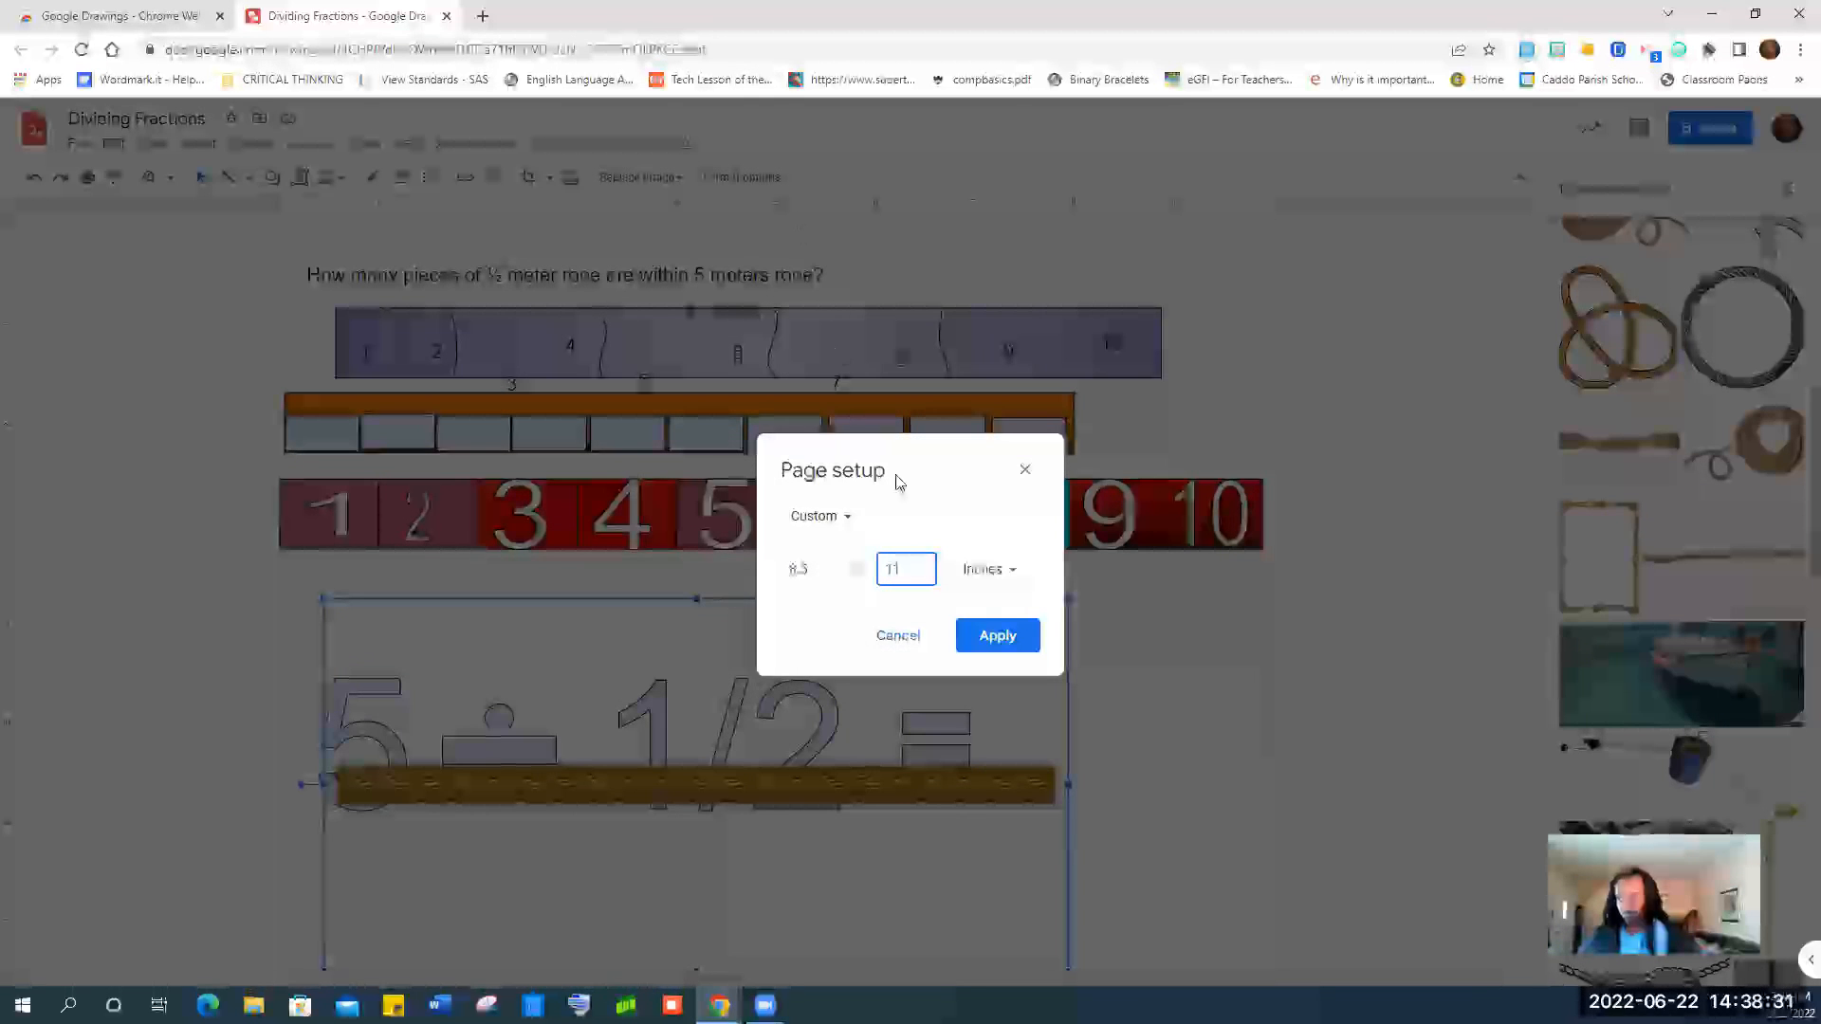
{"action": "left_click", "coordinate": [996, 634]}
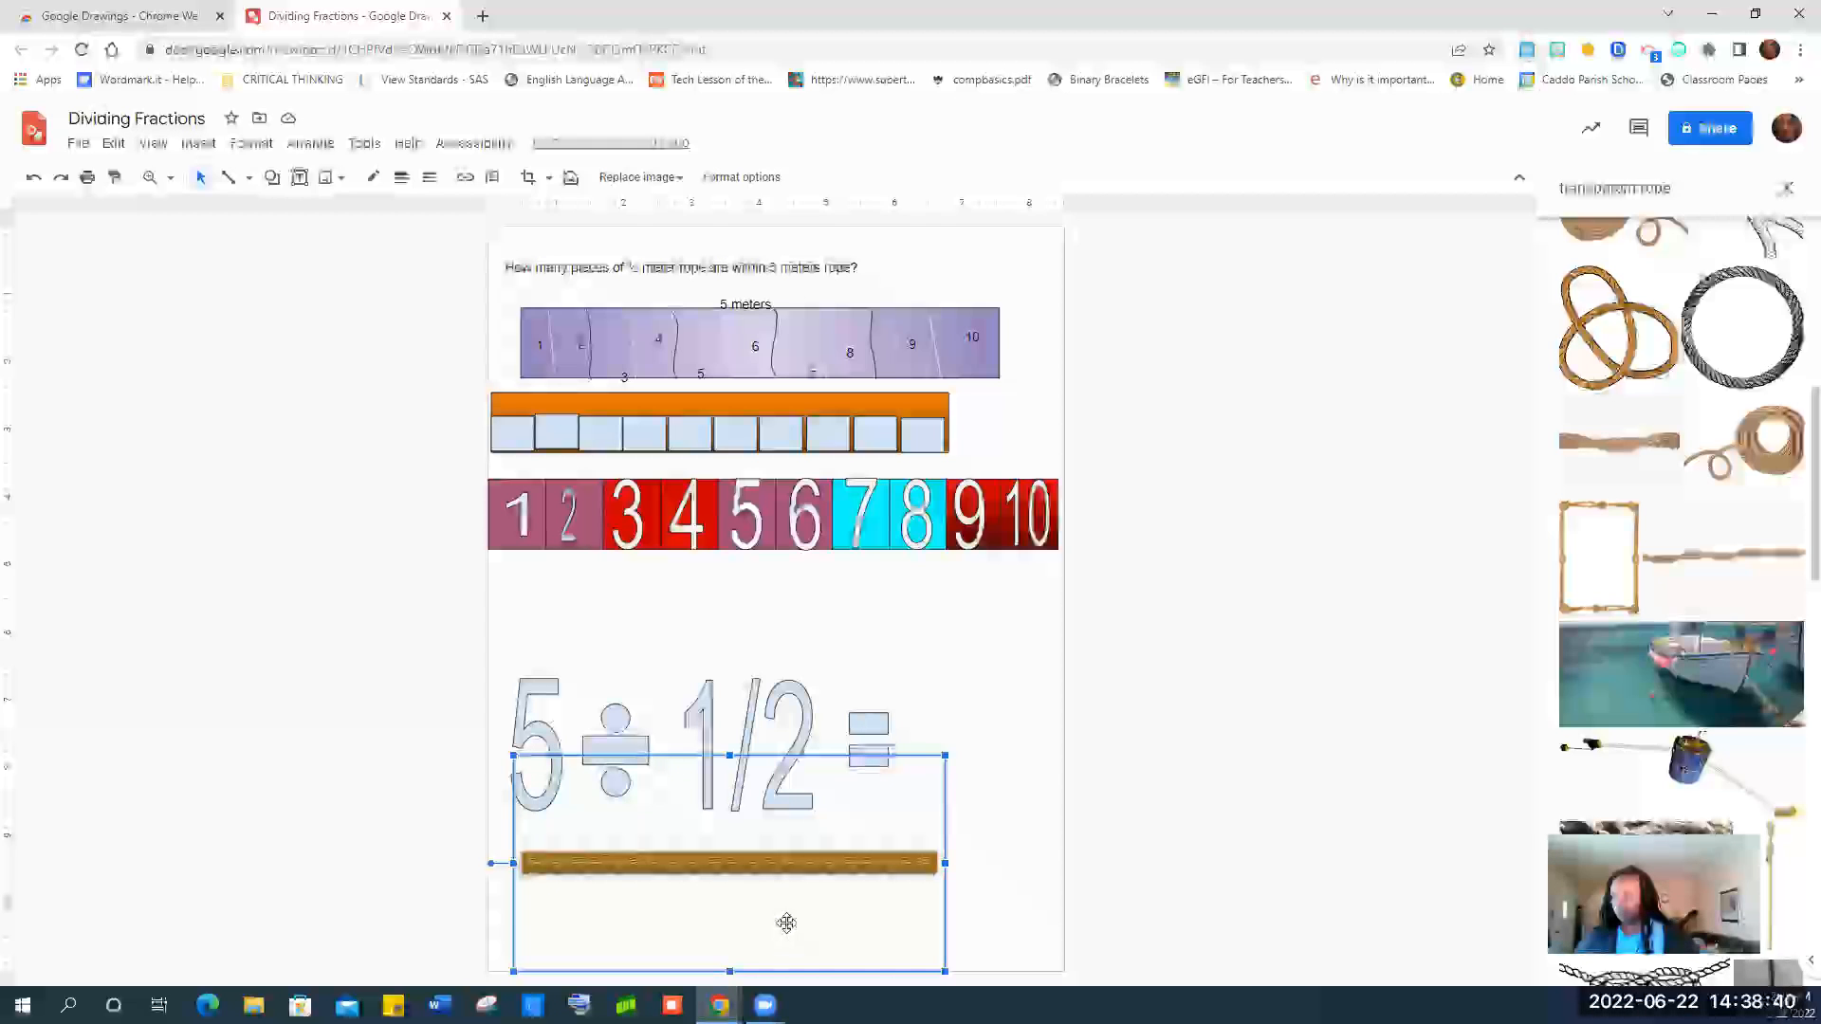
Move the rope image off the page, clear of the equation.
{"action": "left_click_drag", "start_coordinate": [741, 884], "coordinate": [564, 943]}
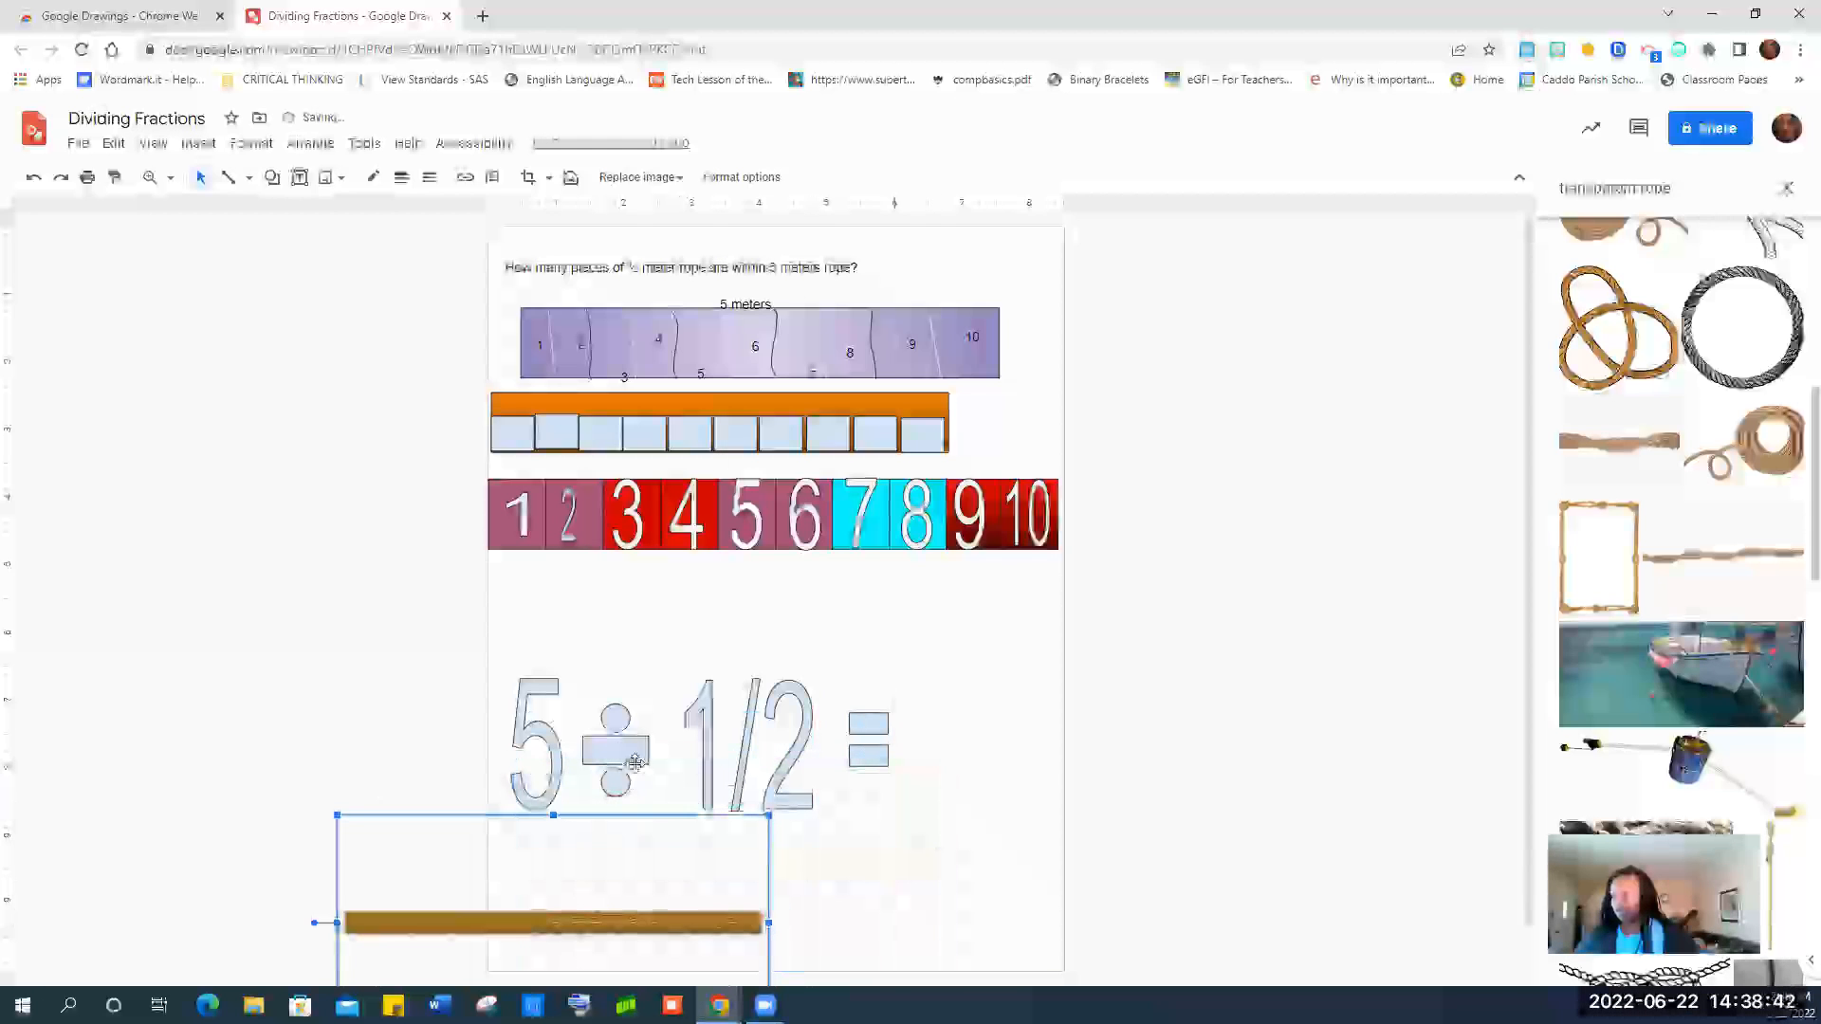
{"action": "left_click", "coordinate": [569, 722]}
{"action": "left_click_drag", "start_coordinate": [505, 672], "coordinate": [914, 825]}
{"action": "left_click", "coordinate": [831, 843]}
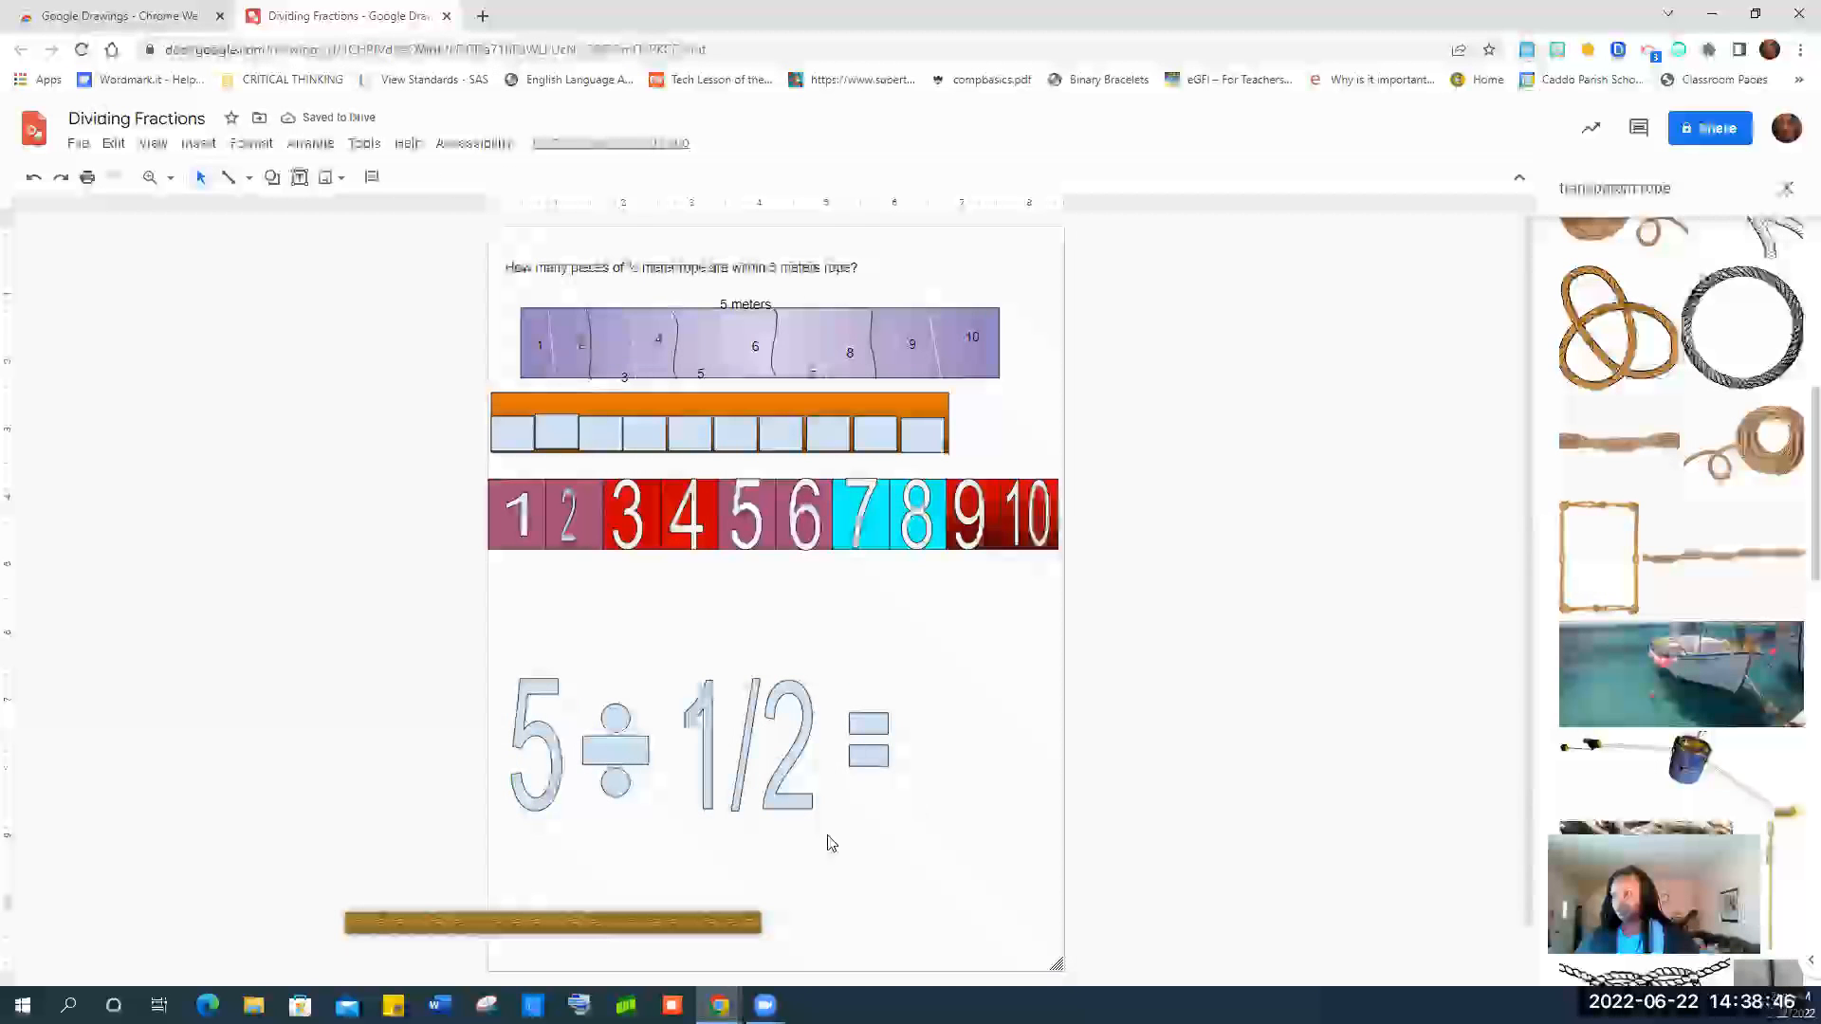
{"action": "left_click_drag", "start_coordinate": [542, 940], "coordinate": [1430, 918]}
{"action": "left_click", "coordinate": [853, 891]}
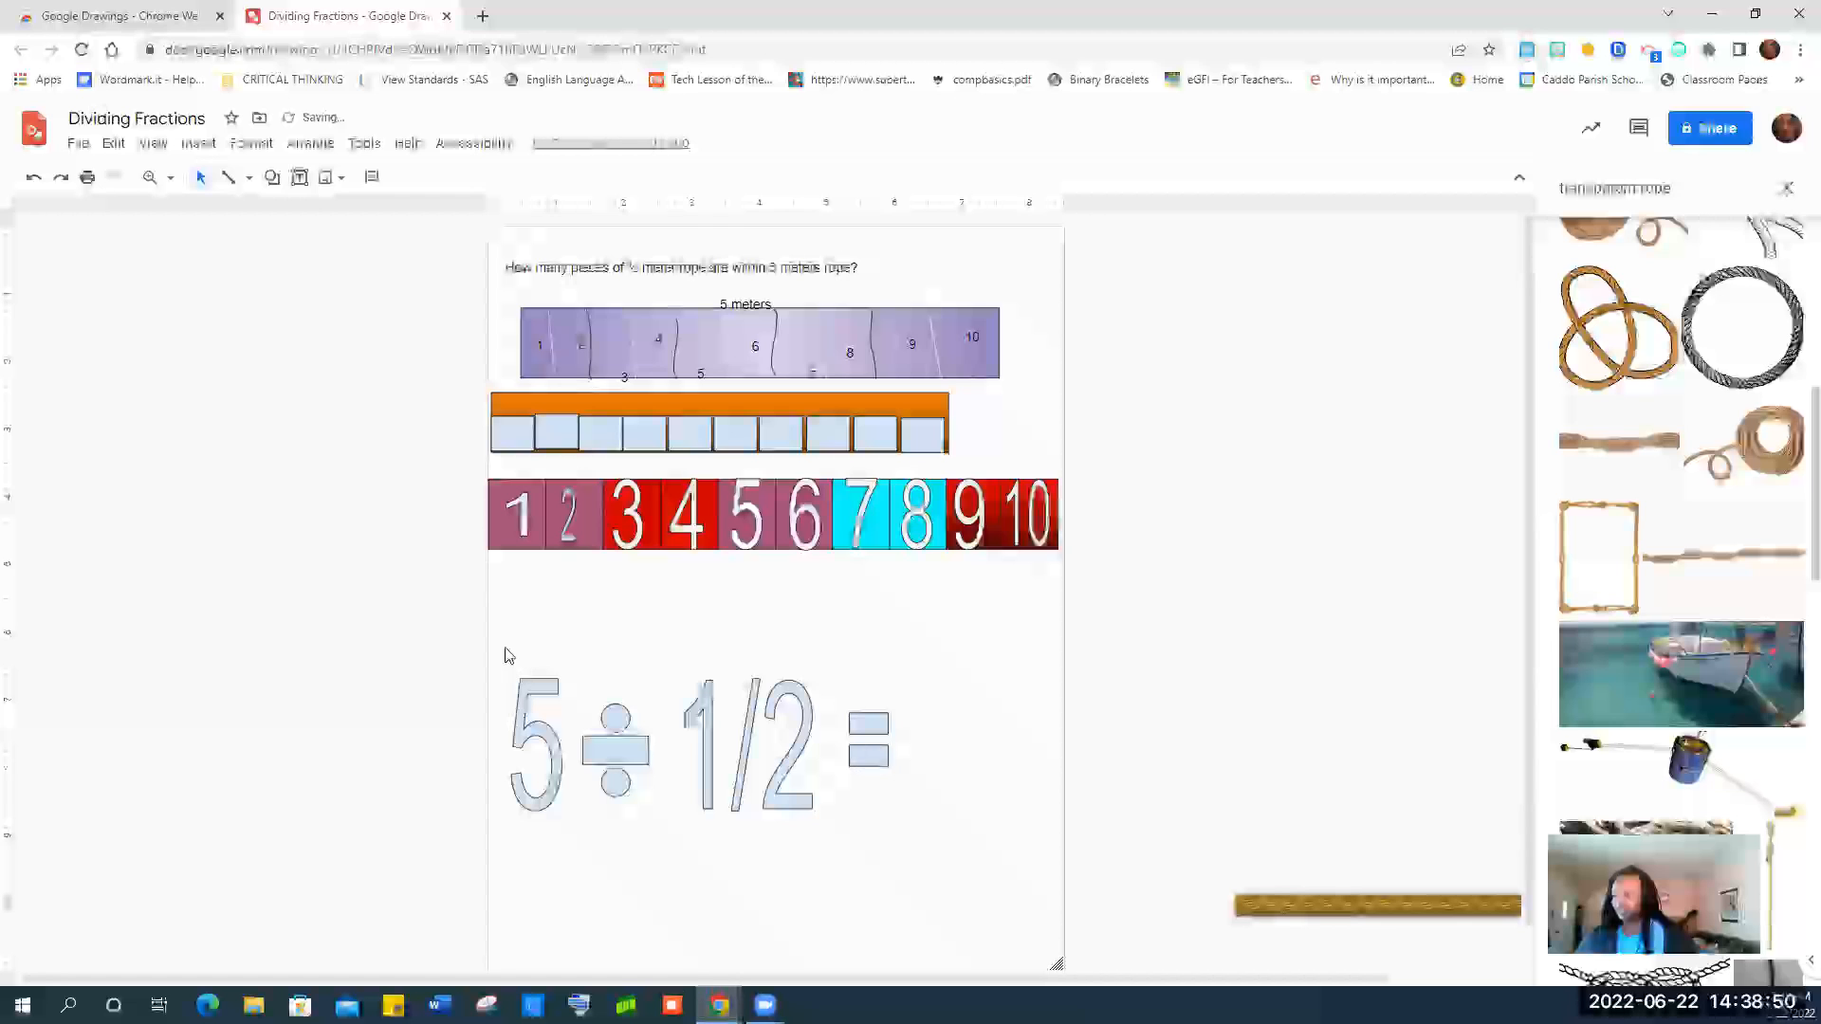
Group the 5, division sign, 1/2 and equal sign into a single object.
{"action": "left_click_drag", "start_coordinate": [504, 650], "coordinate": [942, 816]}
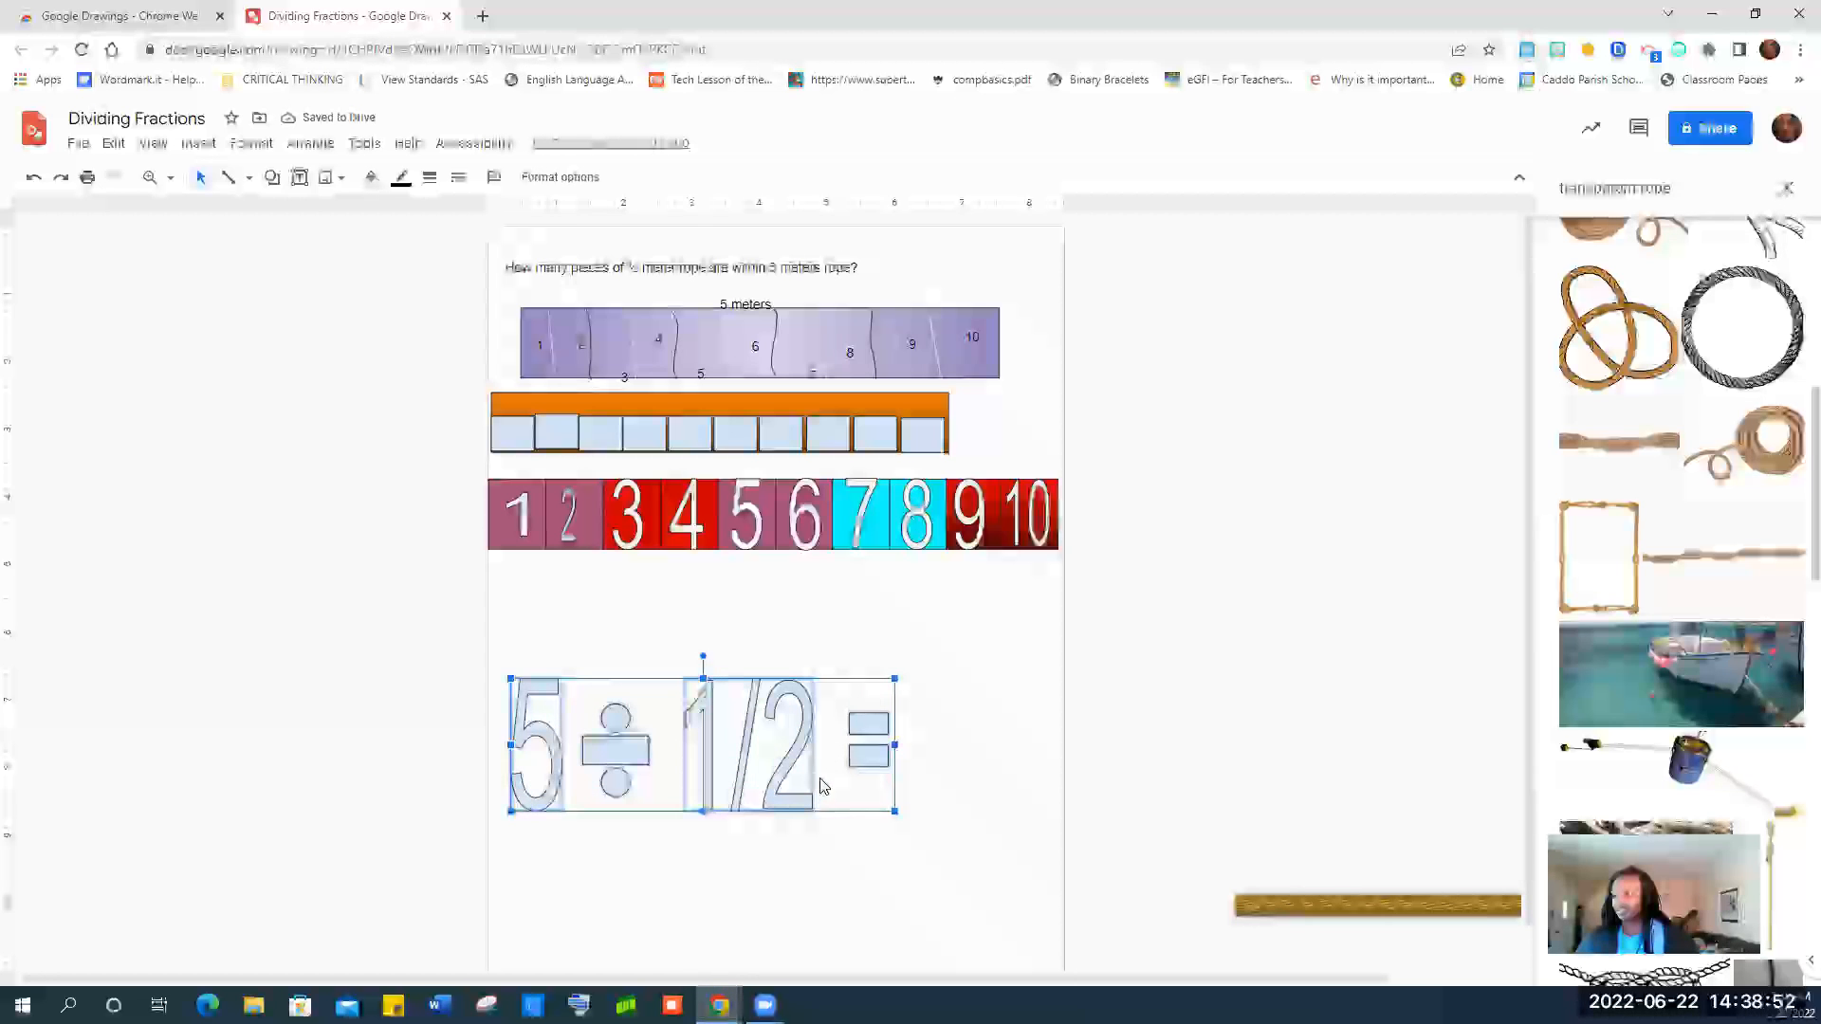
{"action": "right_click", "coordinate": [762, 750]}
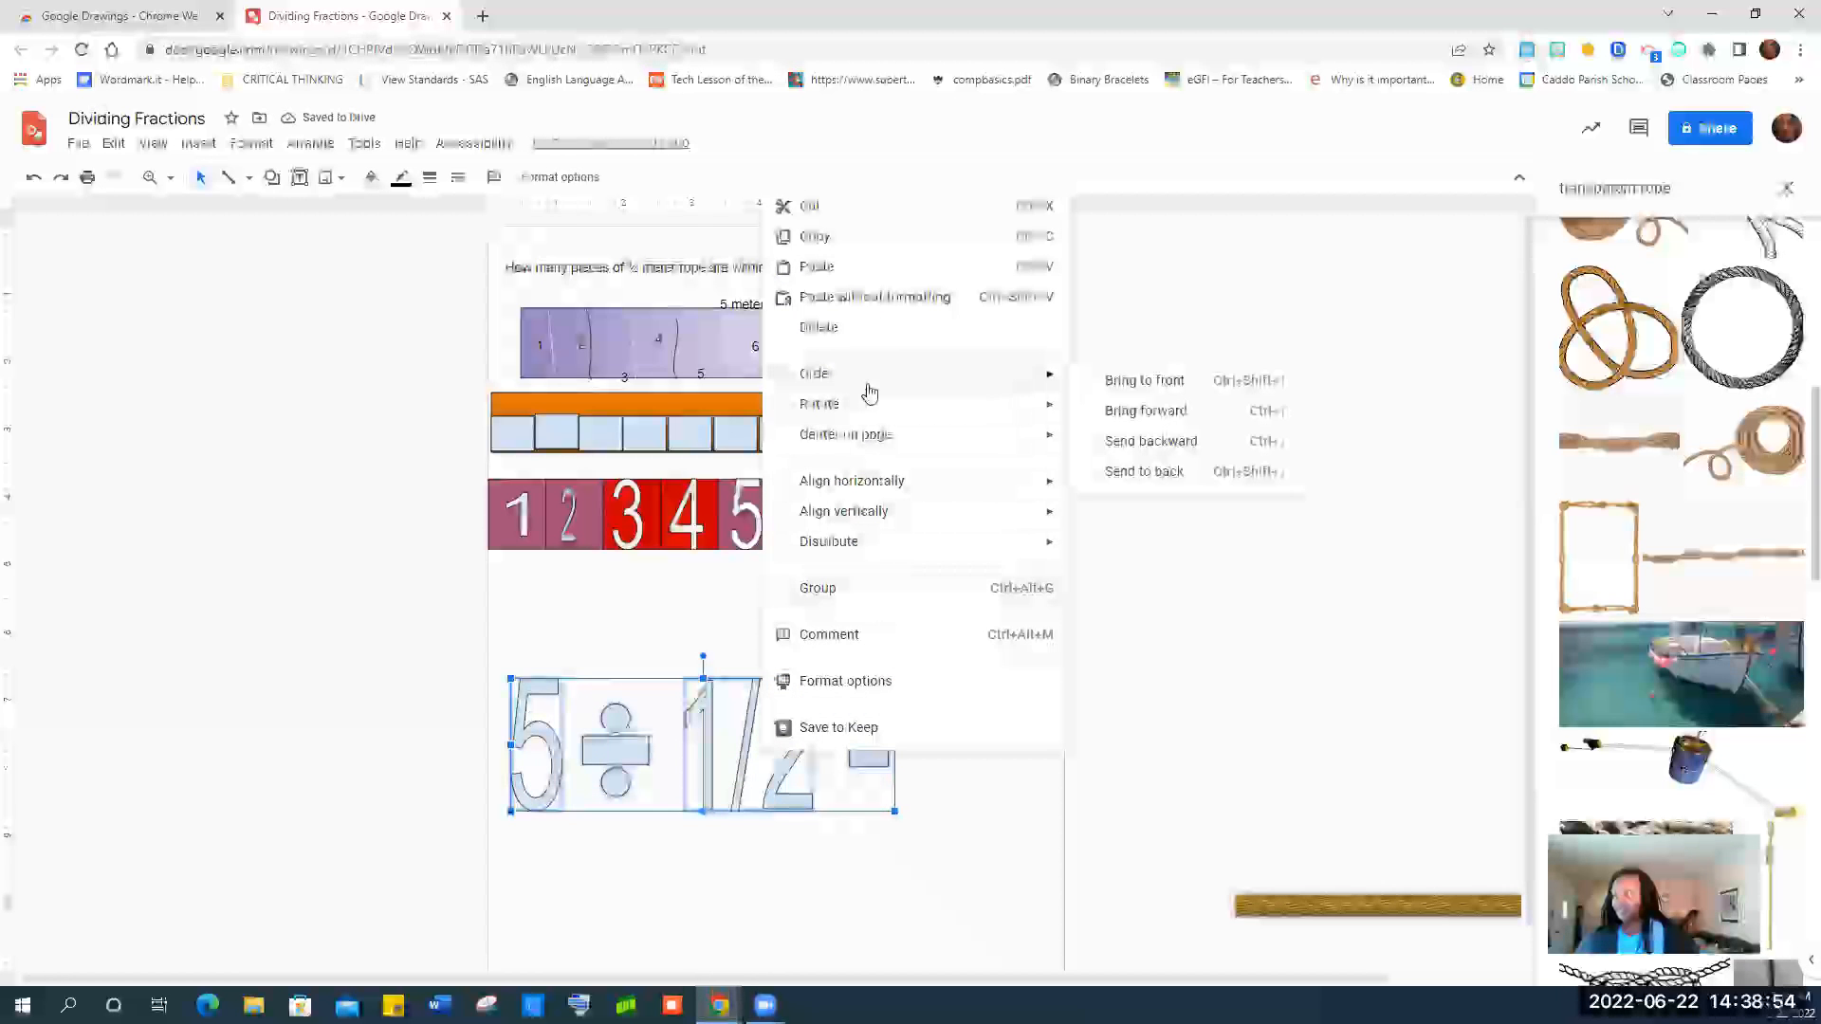
{"action": "left_click", "coordinate": [860, 595]}
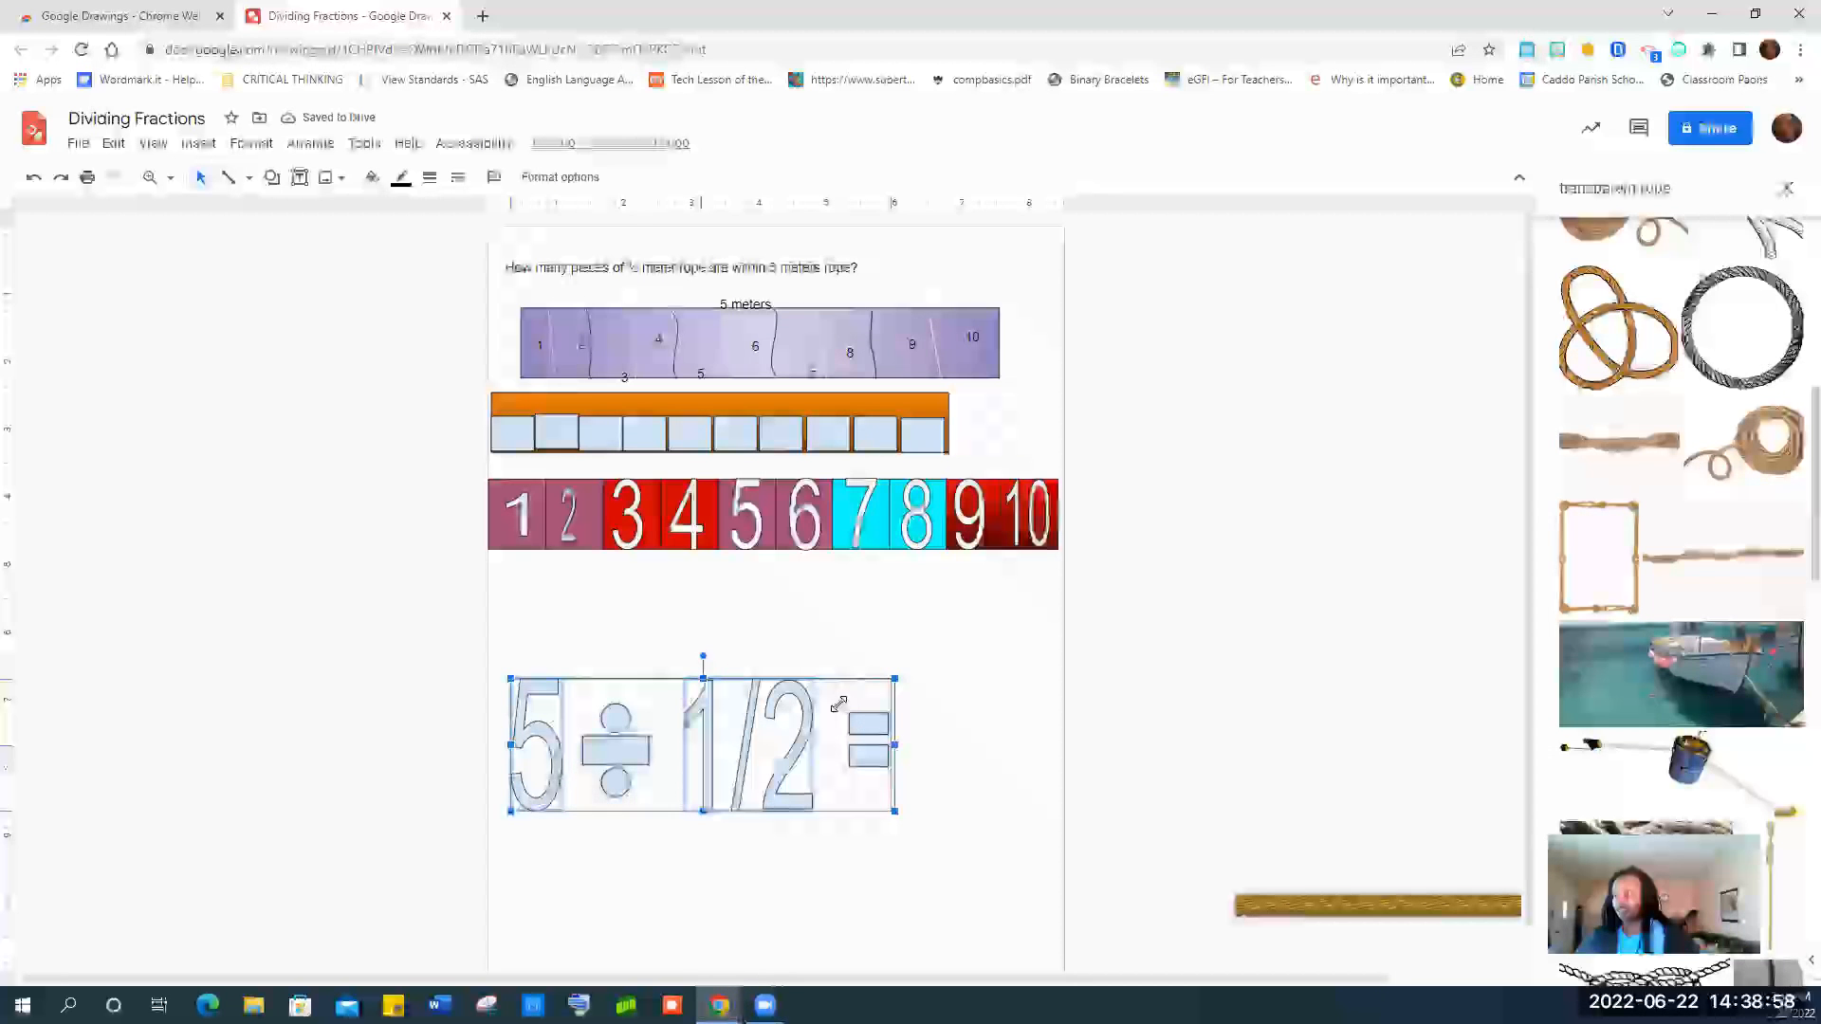
Shrink the equation and move it directly below the start of the colored number strip.
{"action": "left_click_drag", "start_coordinate": [896, 678], "coordinate": [798, 738]}
{"action": "left_click_drag", "start_coordinate": [678, 671], "coordinate": [667, 607]}
{"action": "left_click", "coordinate": [787, 754]}
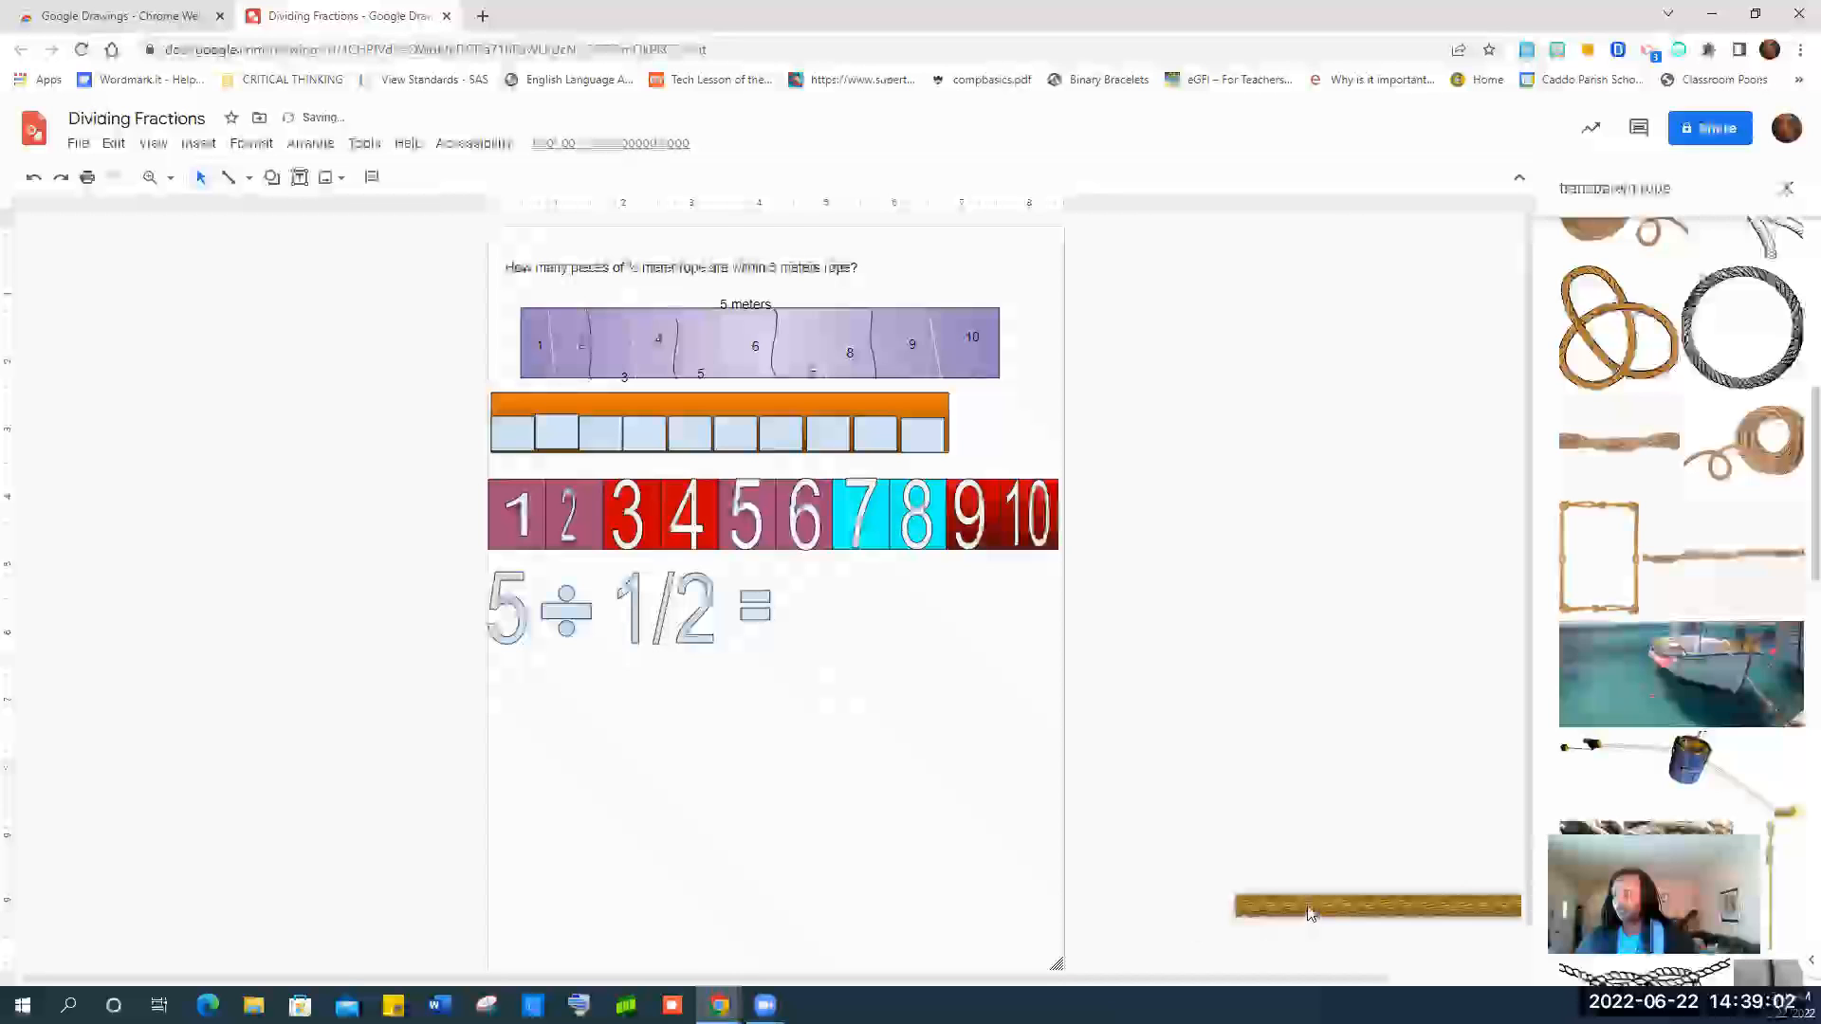
Move the rope image below the equation and draw five near-vertical dividing lines across it.
{"action": "left_click_drag", "start_coordinate": [1308, 911], "coordinate": [595, 815]}
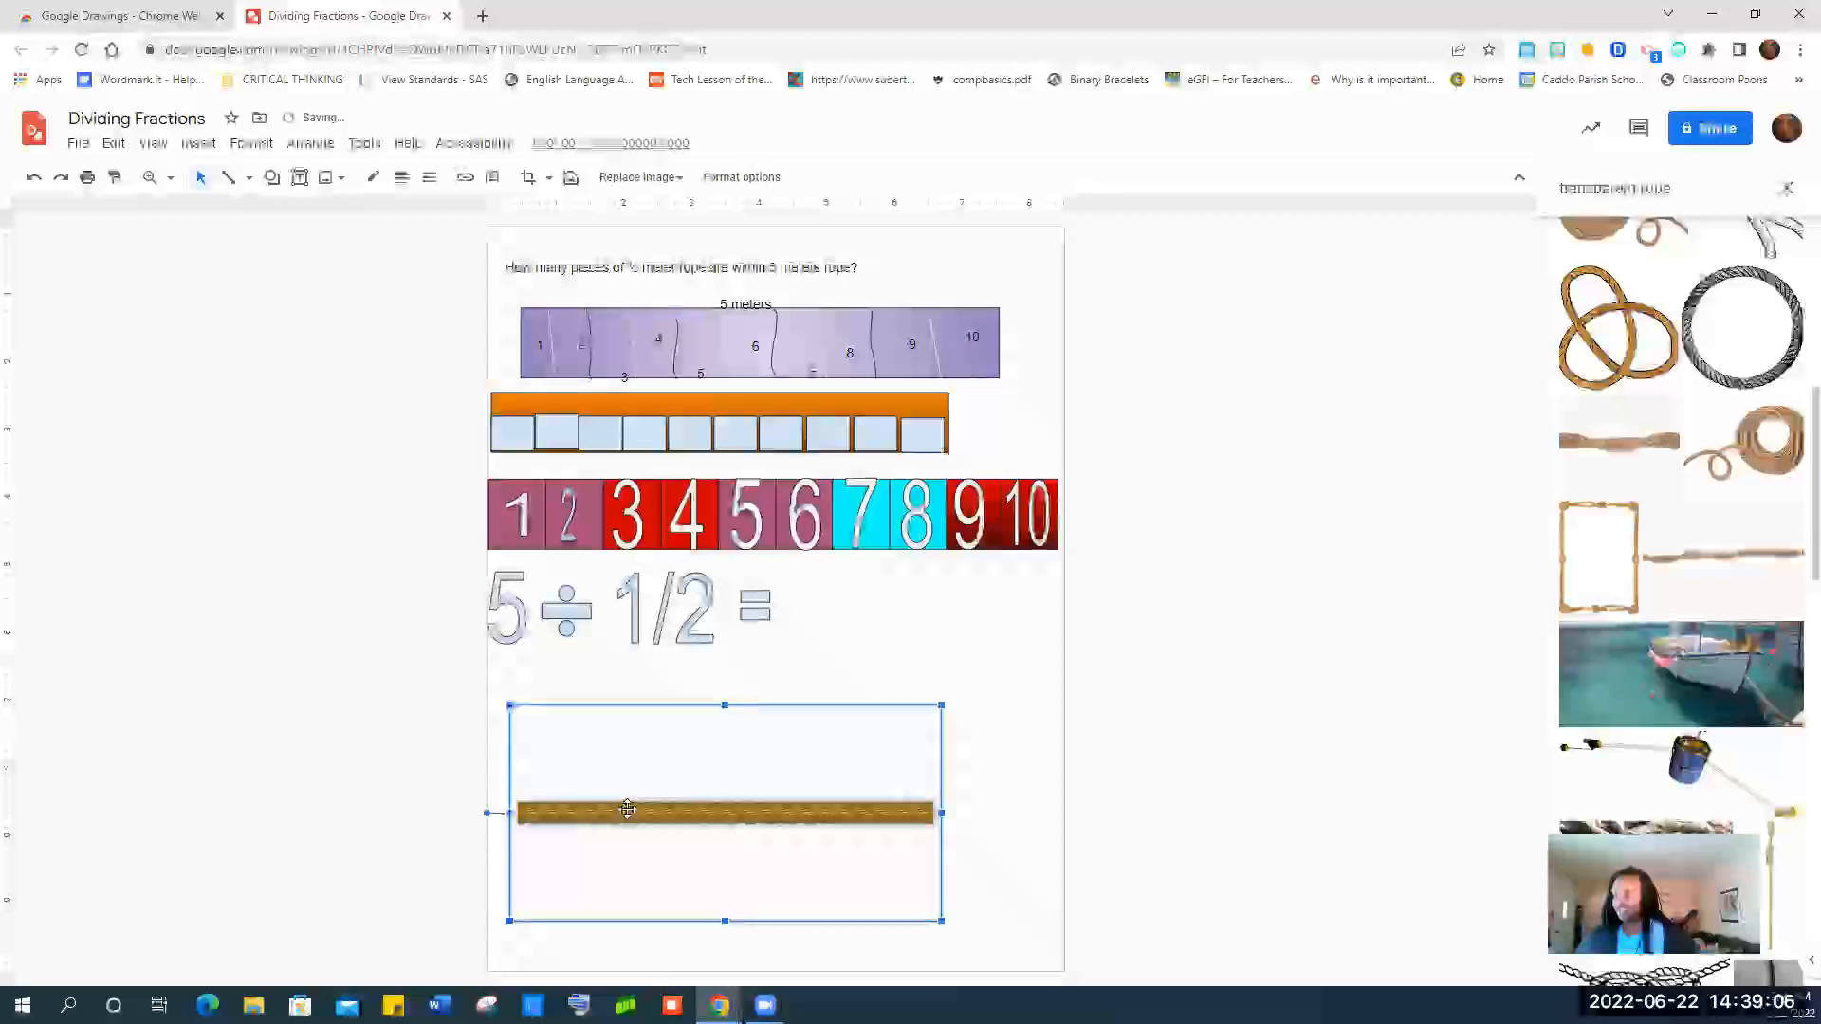
{"action": "left_click", "coordinate": [245, 180]}
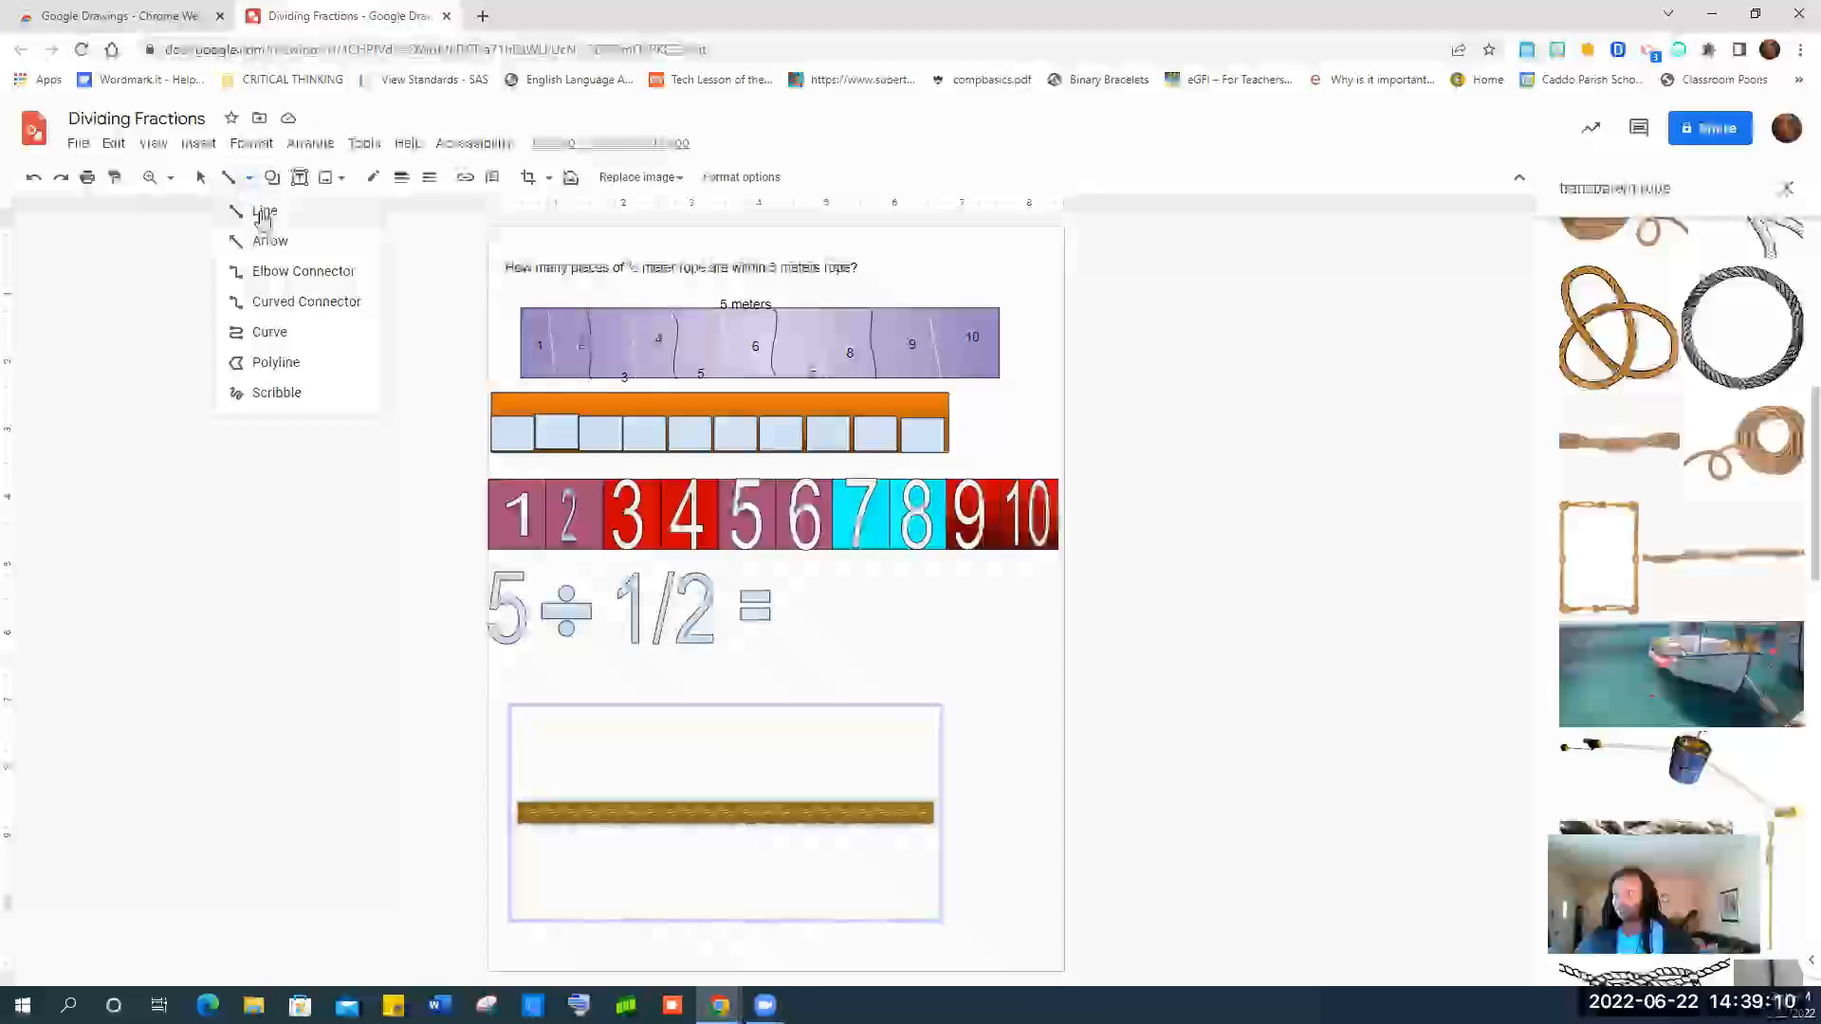
{"action": "left_click", "coordinate": [263, 212]}
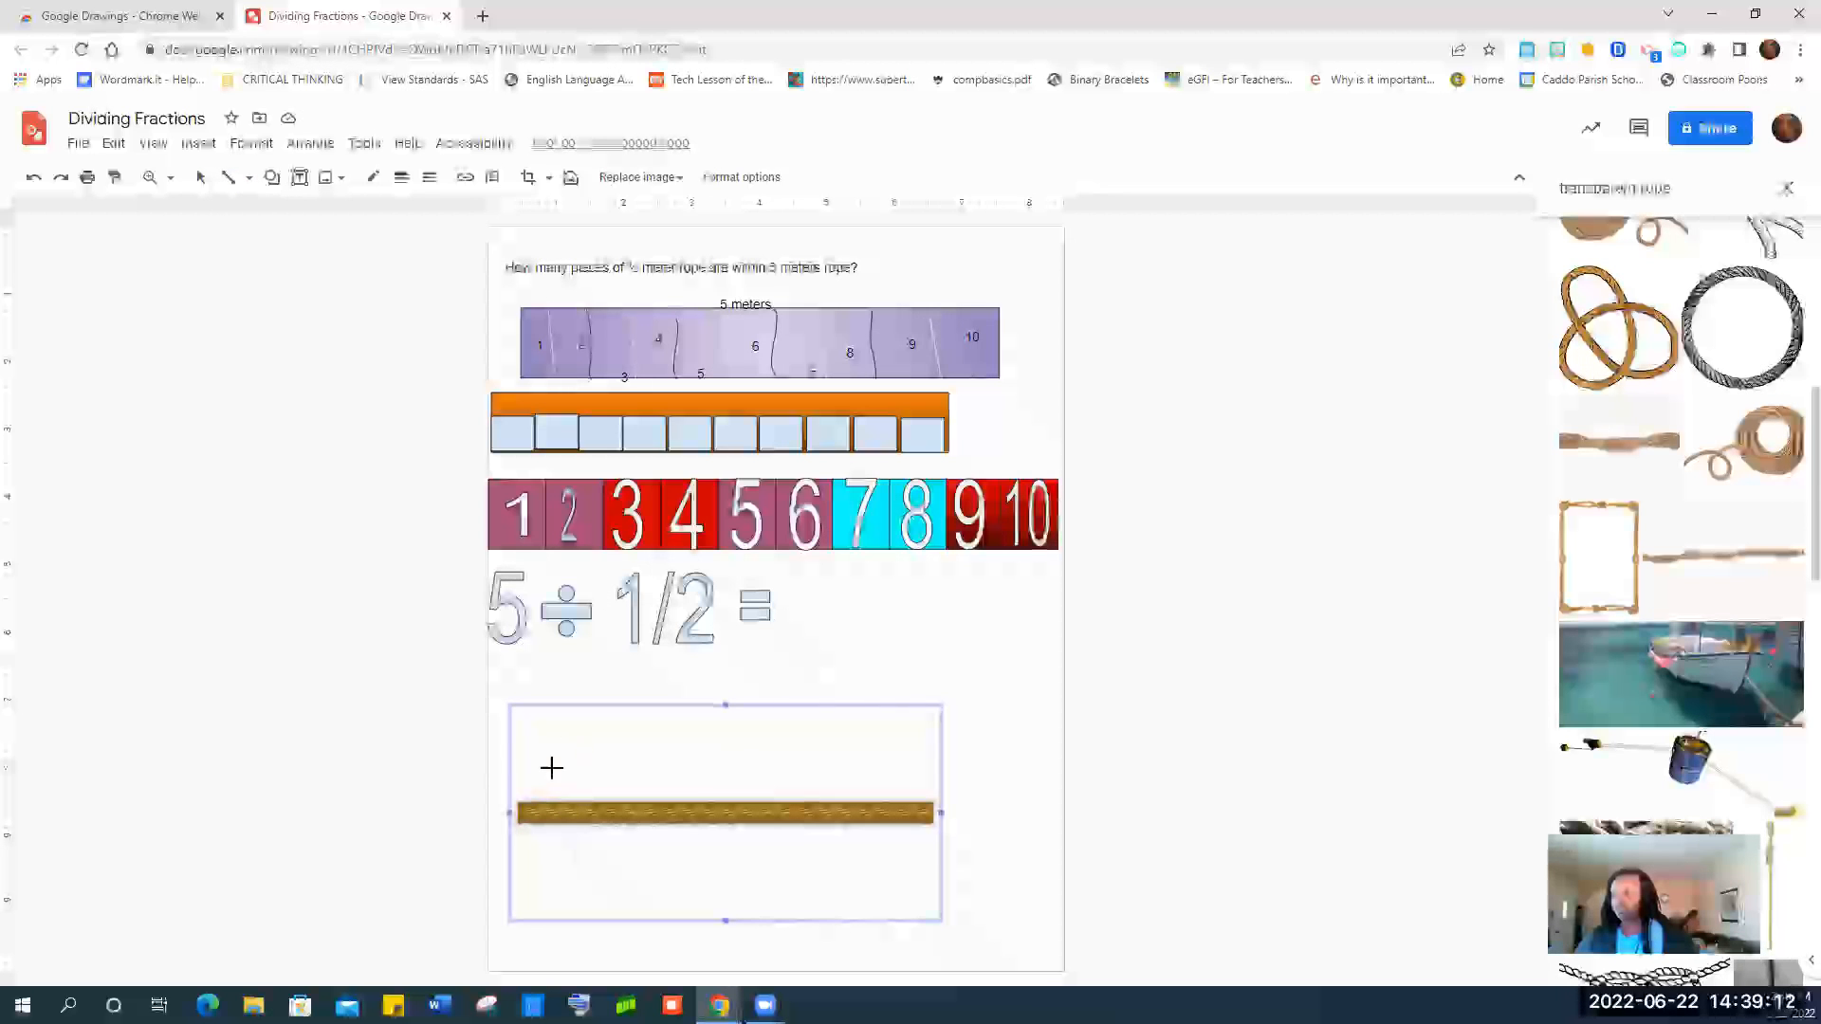
{"action": "left_click_drag", "start_coordinate": [572, 878], "coordinate": [575, 880]}
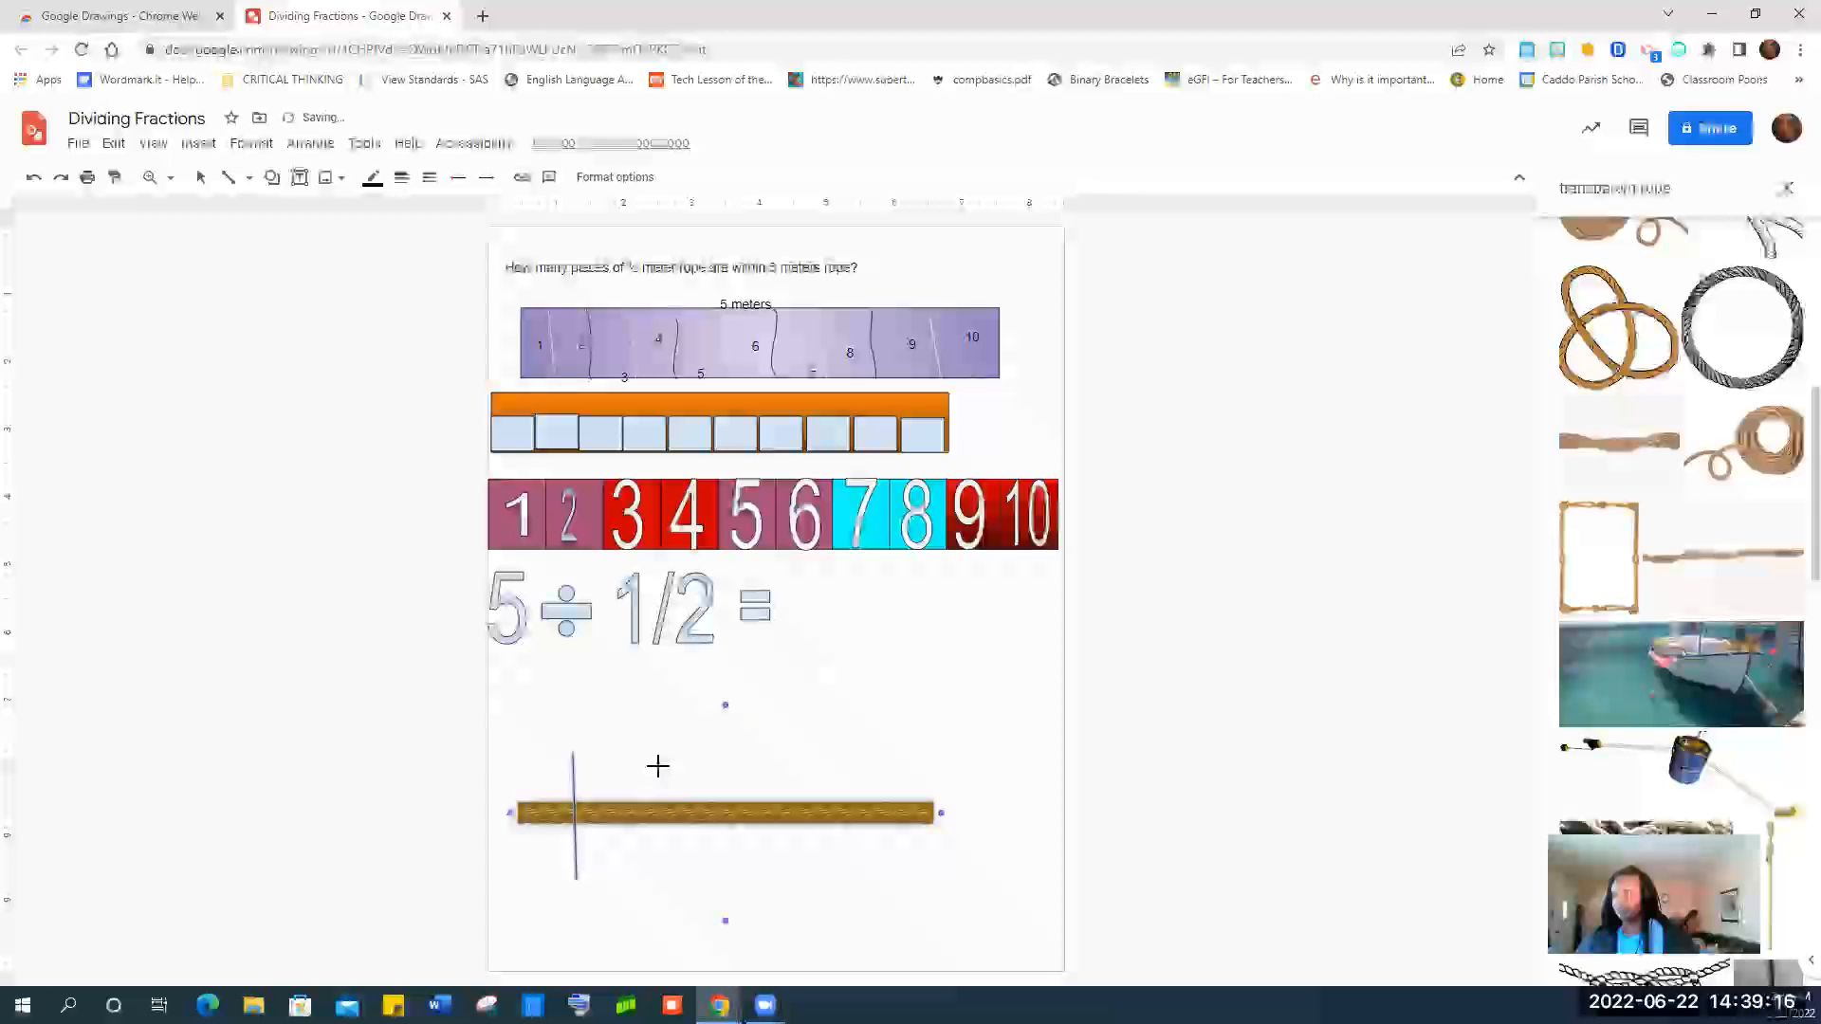
{"action": "left_click_drag", "start_coordinate": [660, 765], "coordinate": [669, 880]}
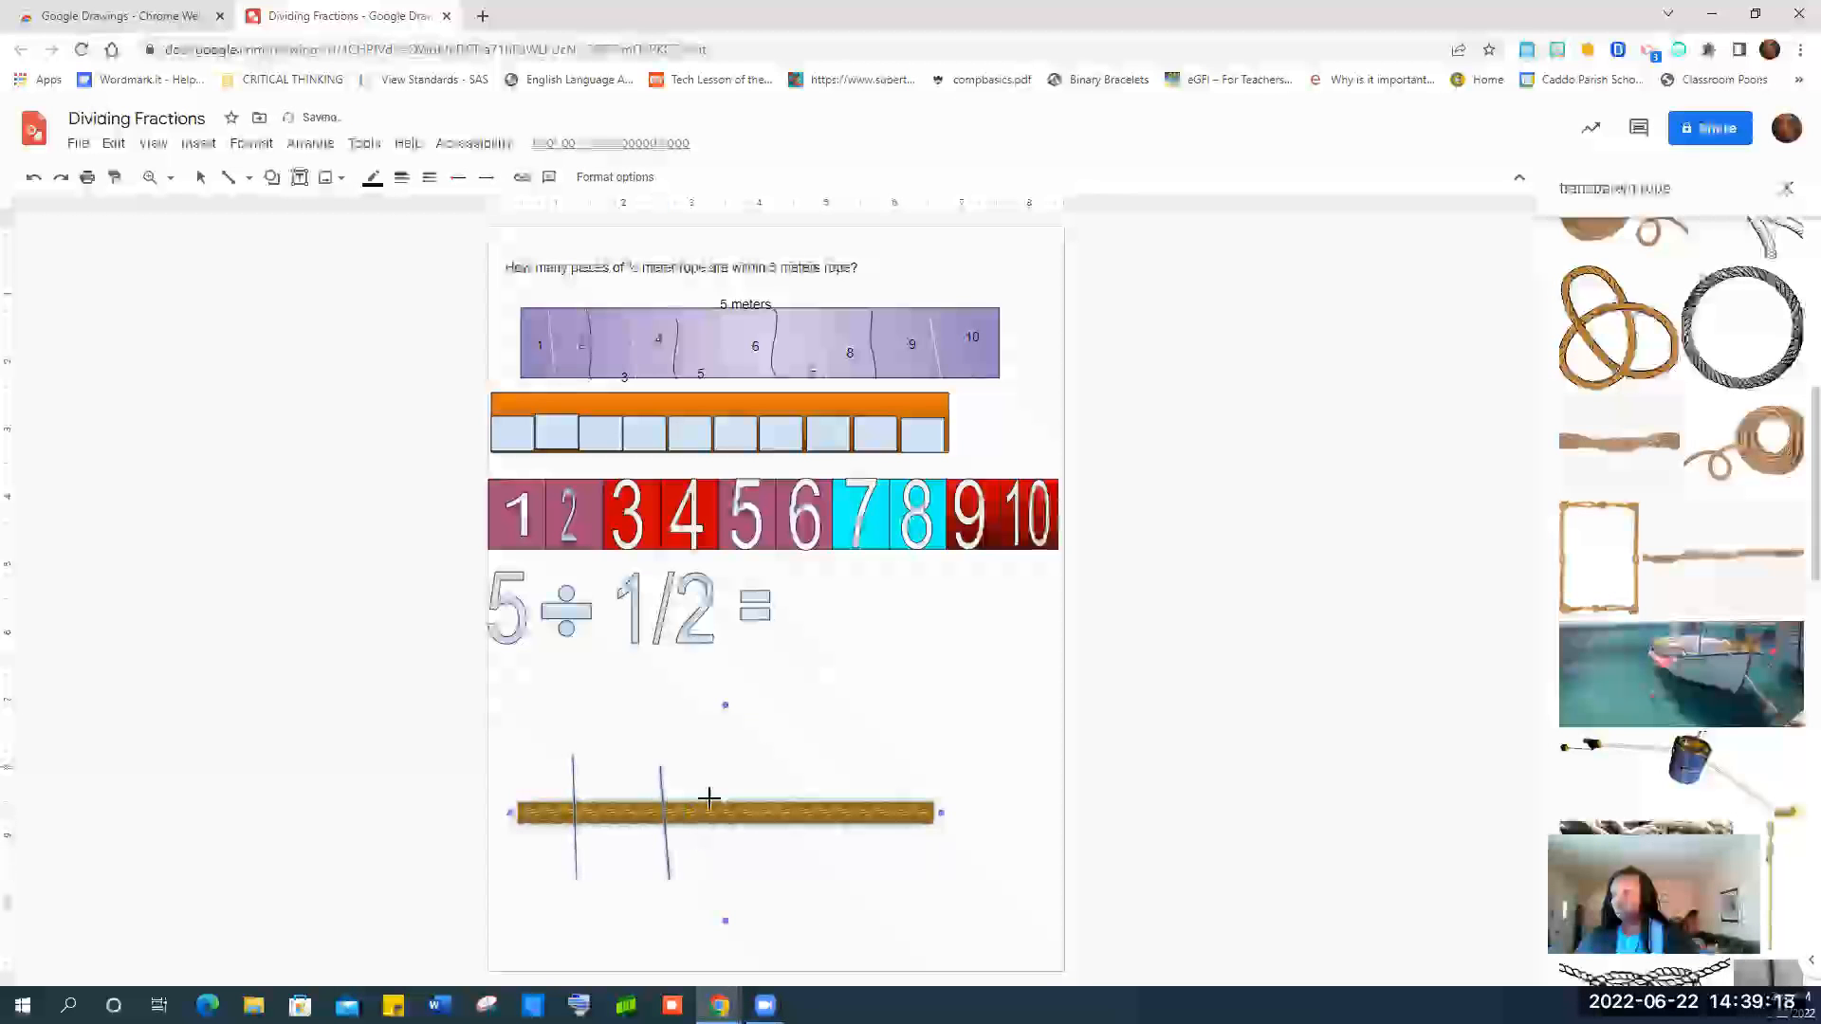
{"action": "left_click_drag", "start_coordinate": [723, 826], "coordinate": [725, 865]}
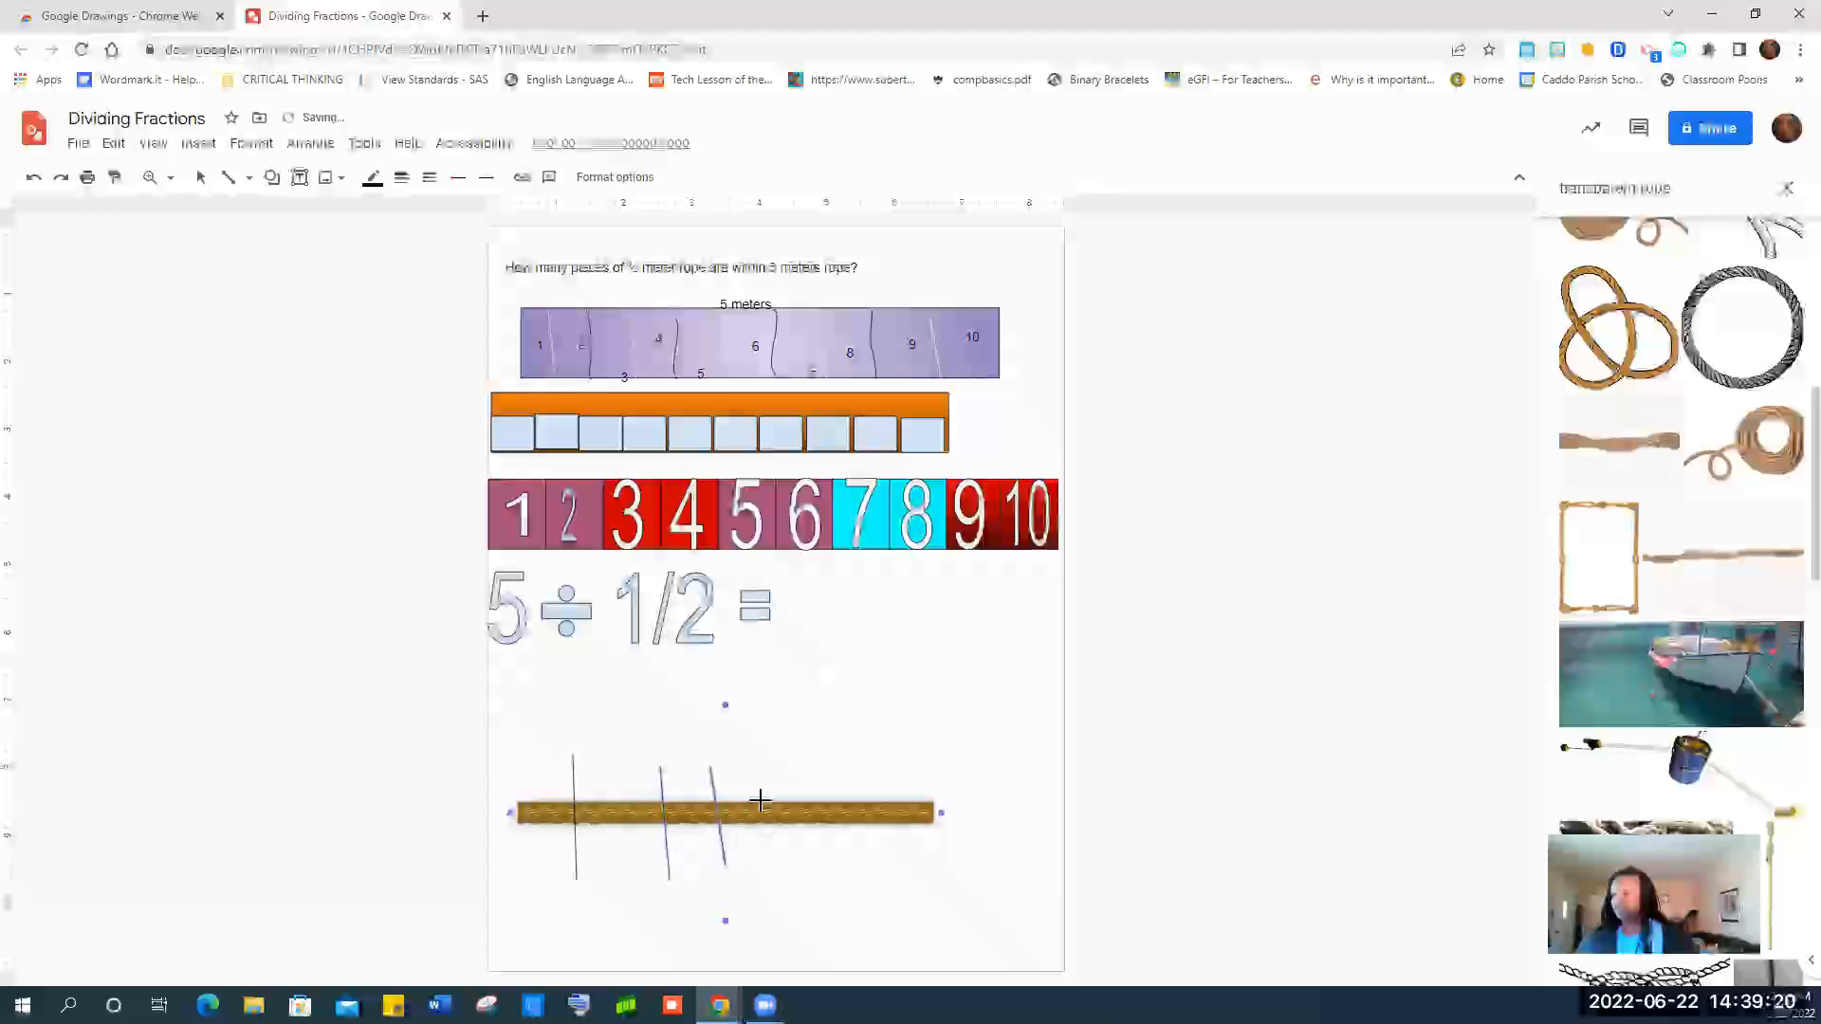
{"action": "mouse_move", "coordinate": [767, 767]}
{"action": "left_mouse_down"}
{"action": "mouse_move", "coordinate": [780, 865]}
{"action": "mouse_move", "coordinate": [847, 852]}
{"action": "left_mouse_up"}
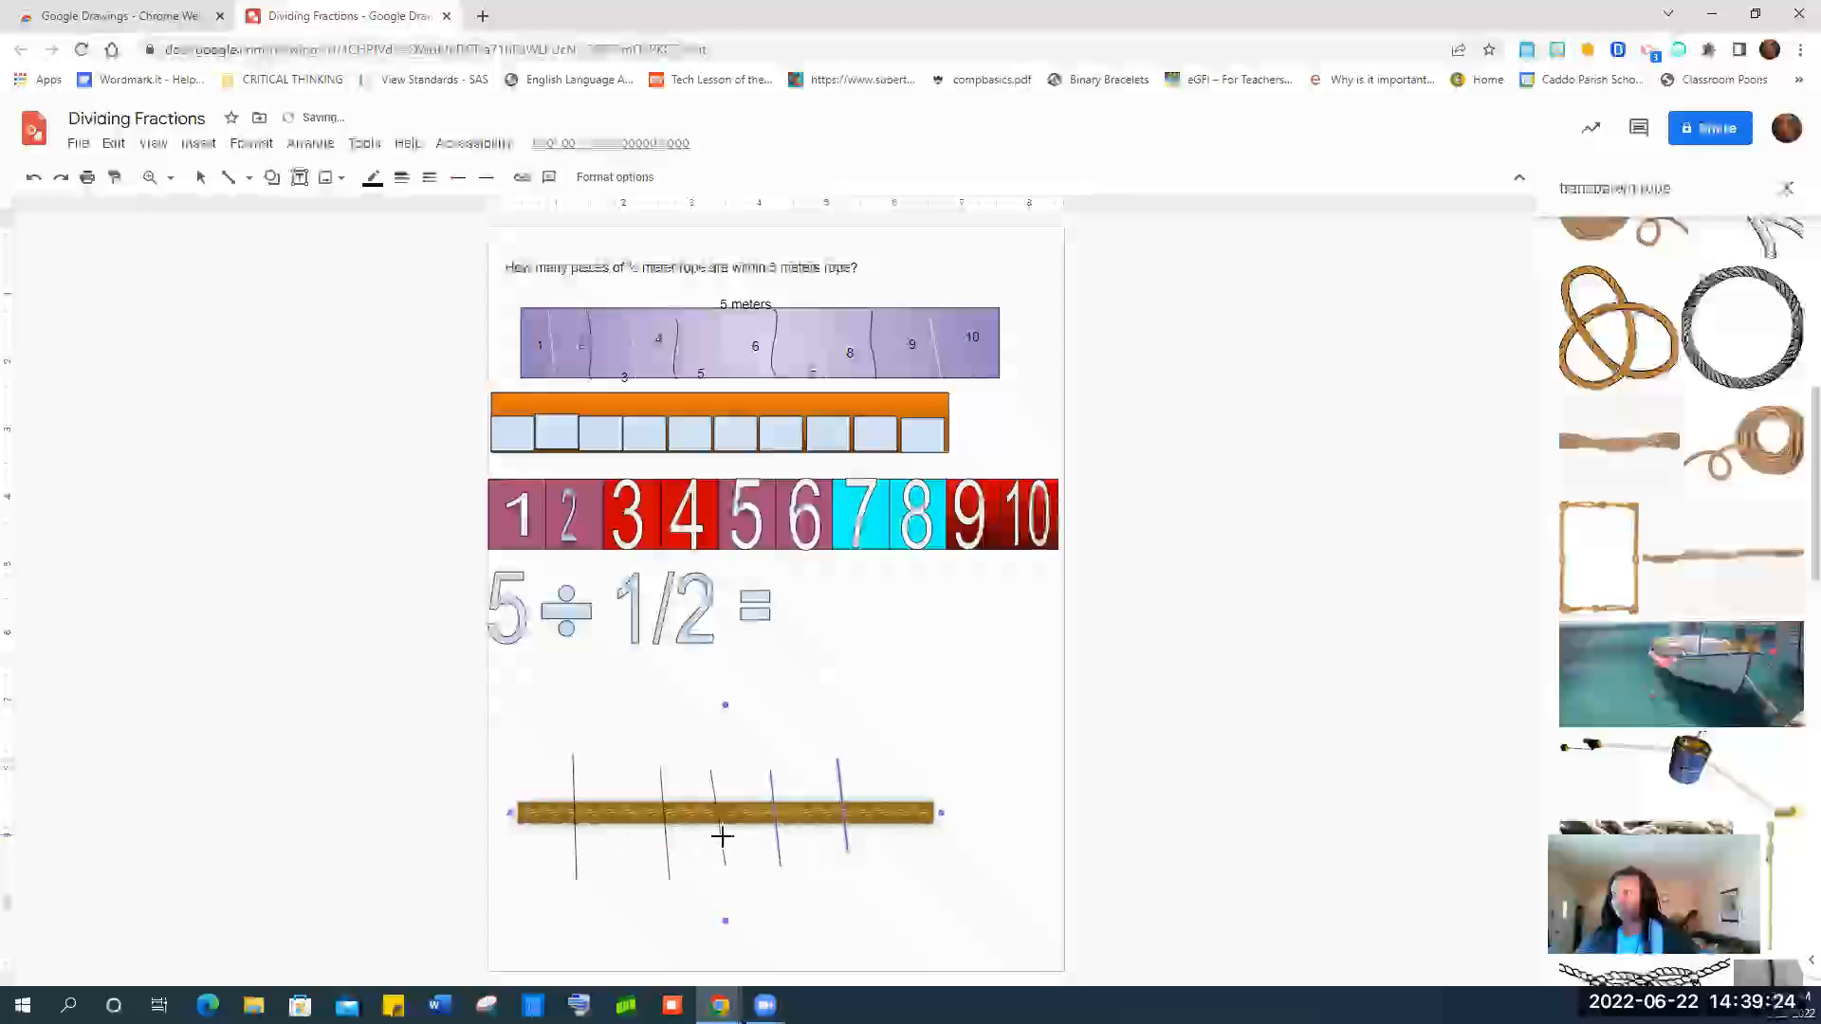
Delete the fourth dividing line on the rope and move the last one closer to the rope's right end.
{"action": "left_click", "coordinate": [773, 814]}
{"action": "key", "text": "Delete"}
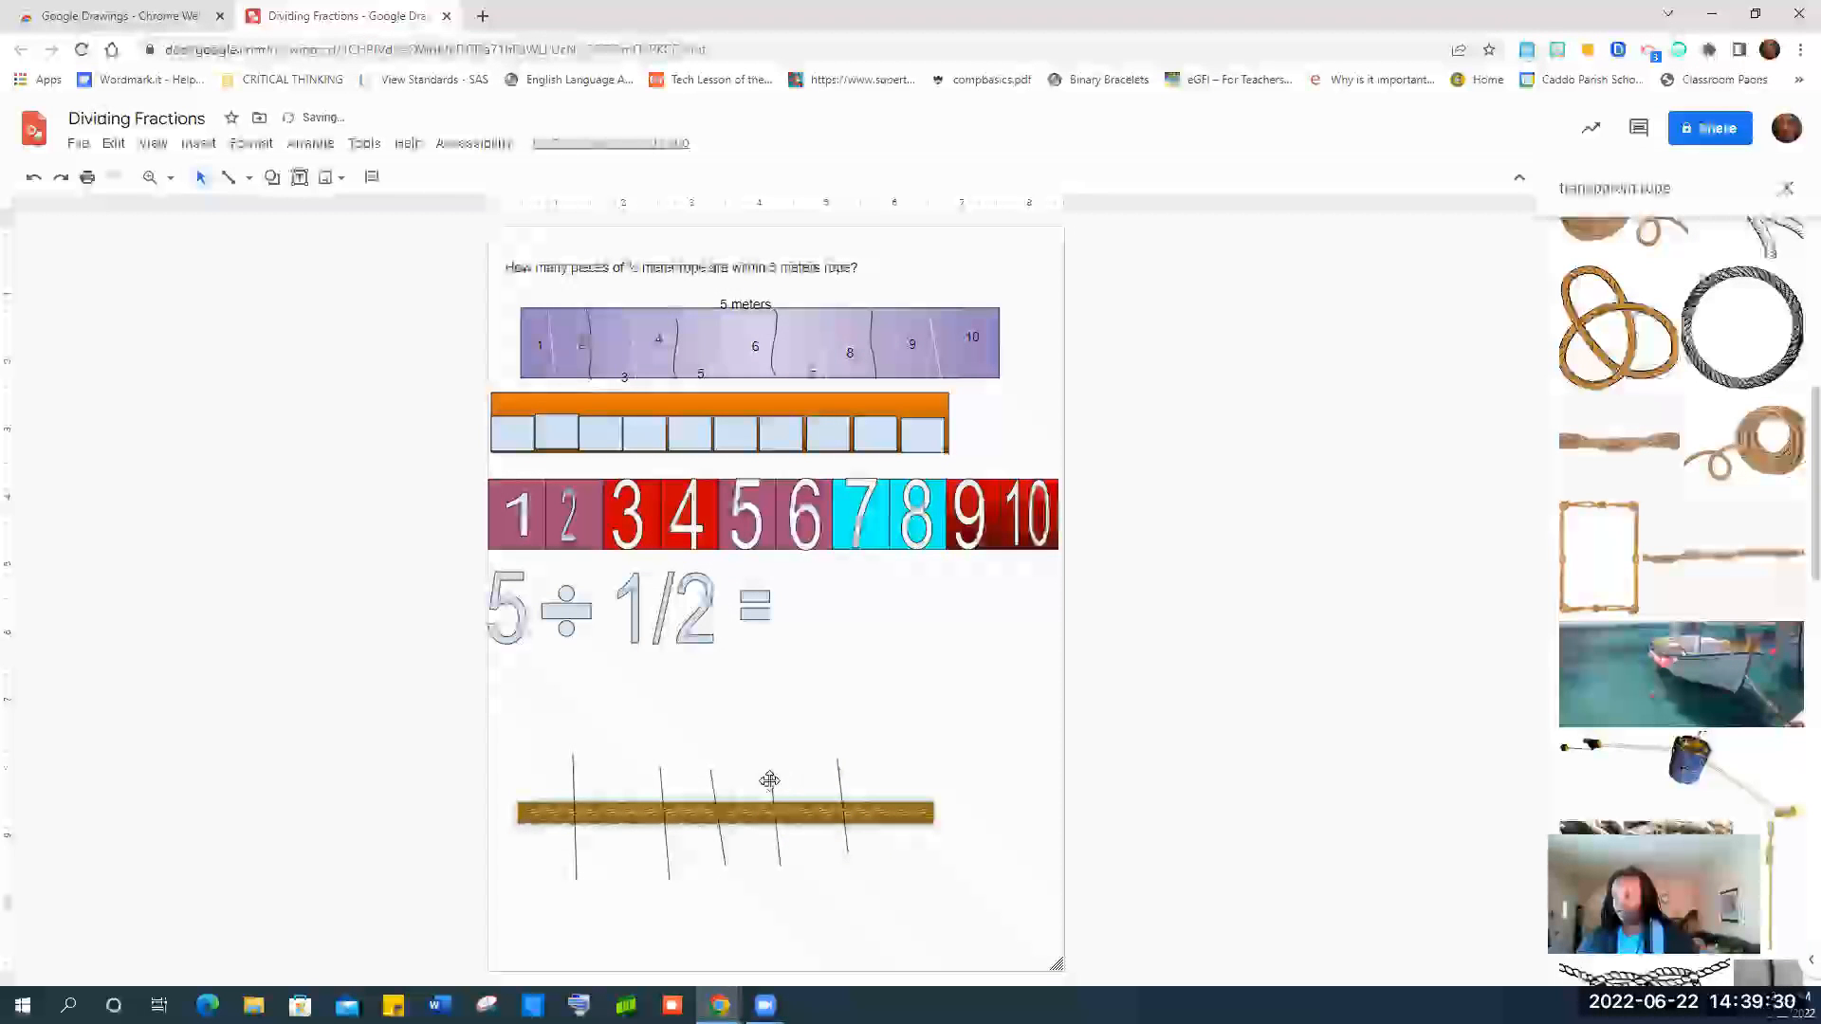
{"action": "left_click", "coordinate": [771, 779]}
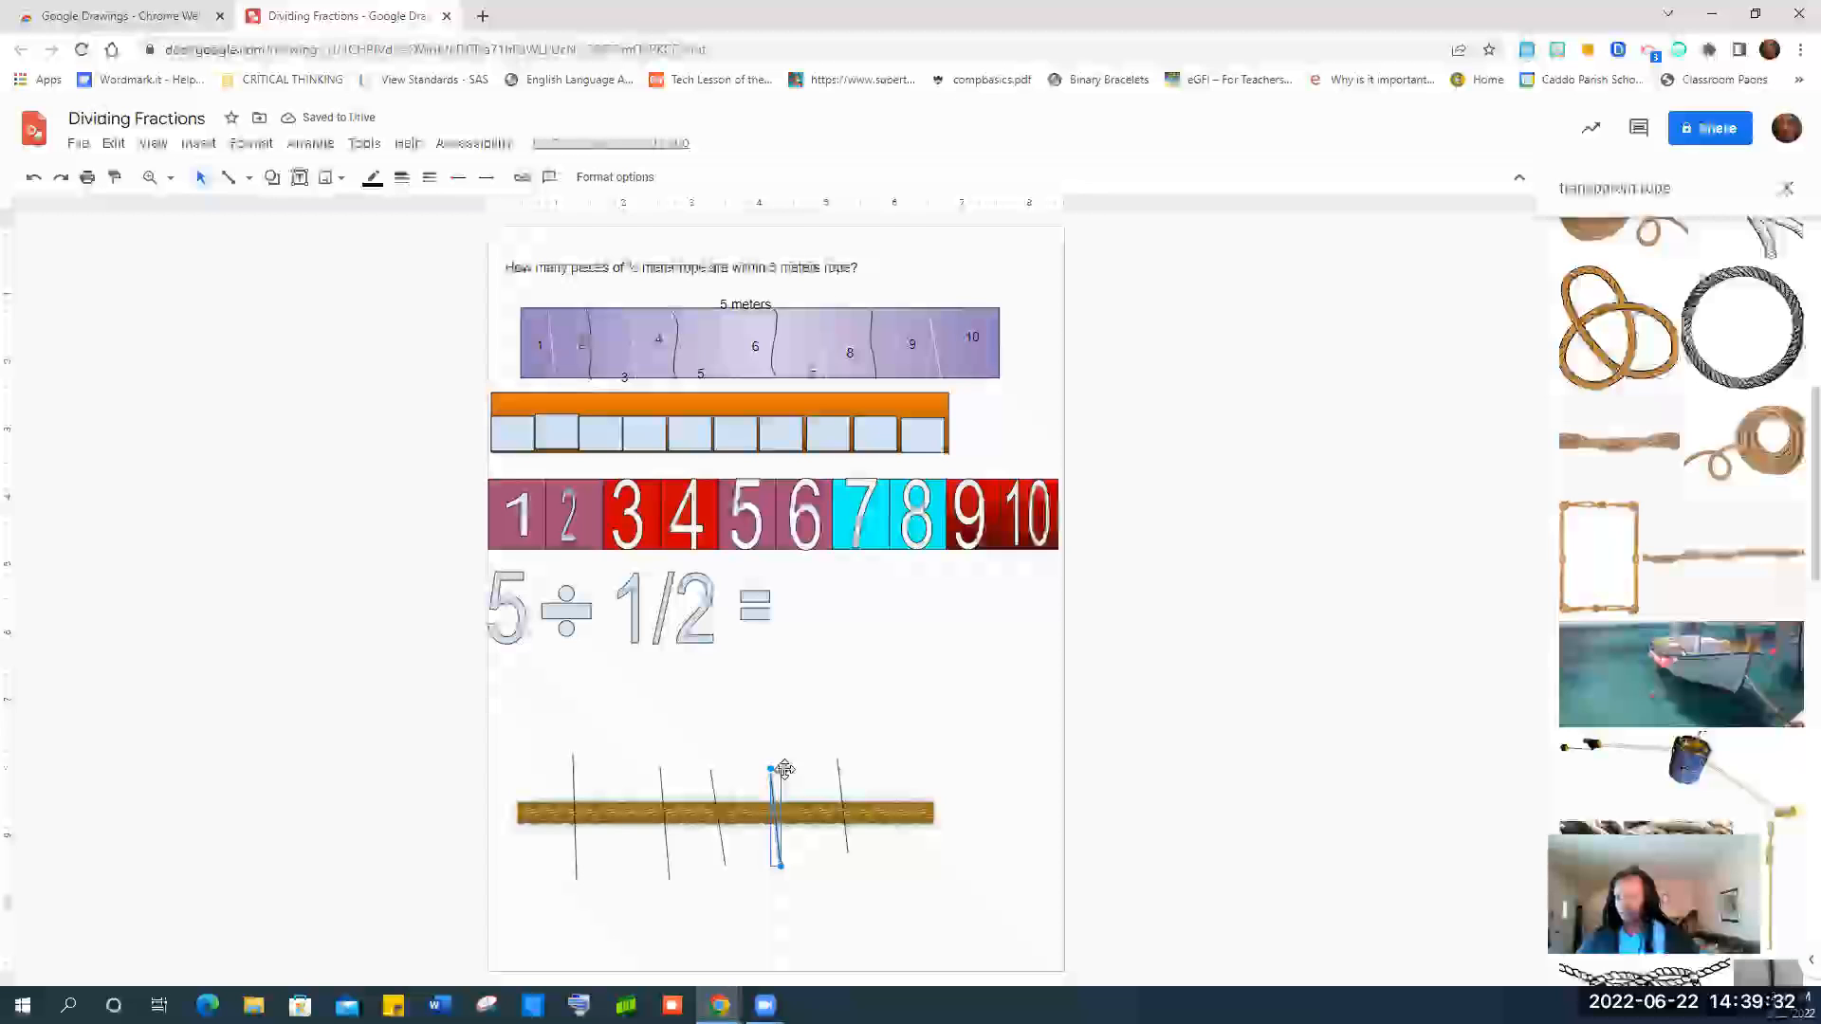
{"action": "key", "text": "Delete"}
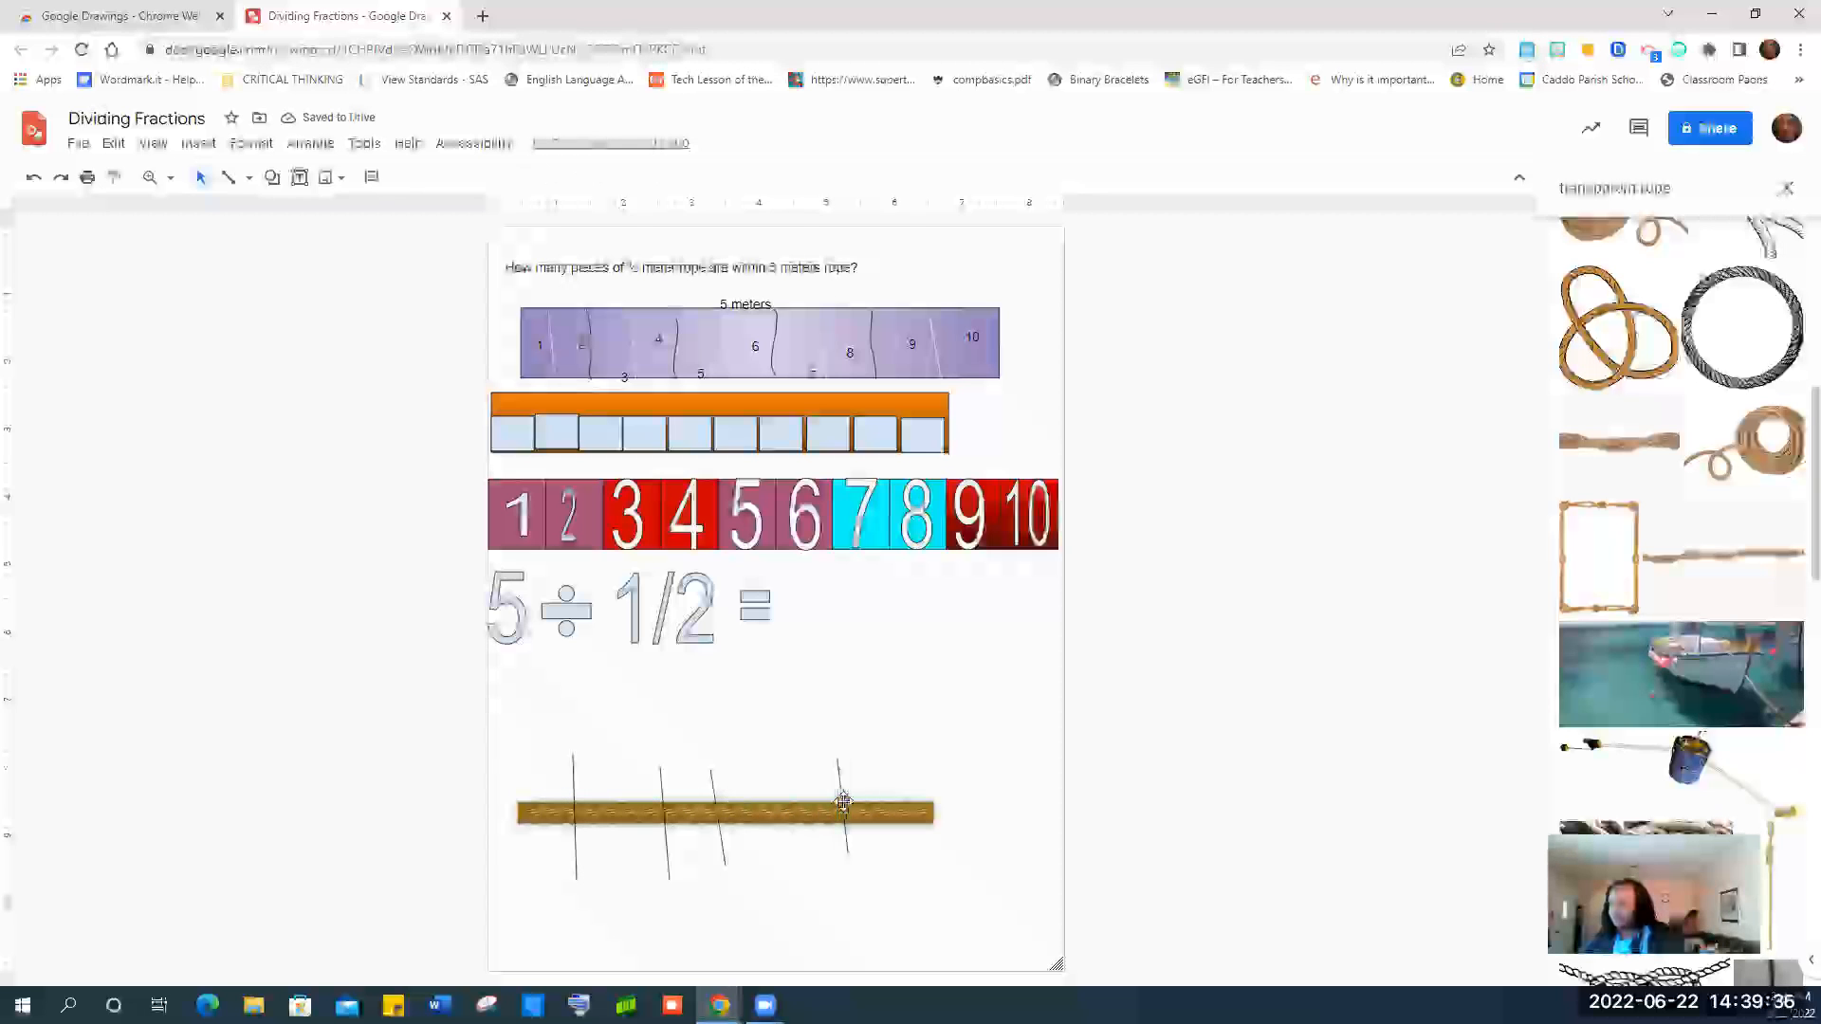
{"action": "left_click_drag", "start_coordinate": [843, 801], "coordinate": [881, 810]}
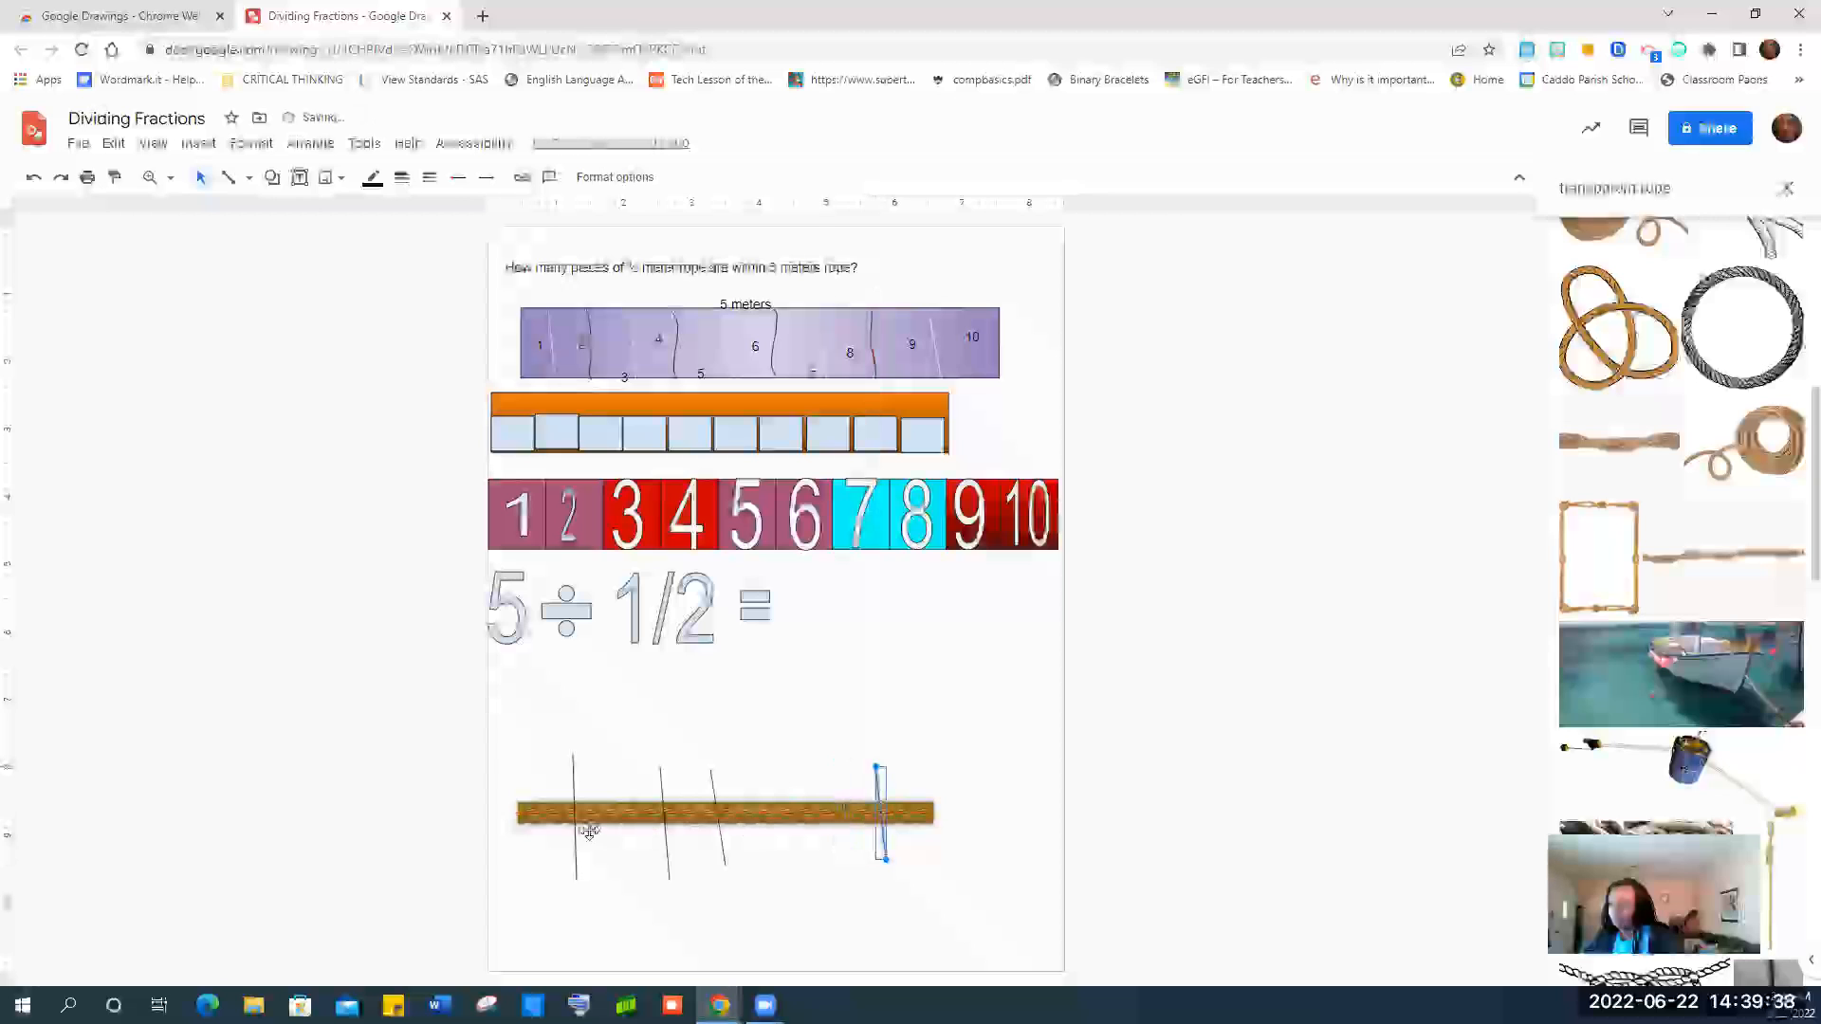
Shift the rope image slightly left and move the second dividing line closer to the first.
{"action": "left_click", "coordinate": [661, 828]}
{"action": "left_click", "coordinate": [667, 835]}
{"action": "left_click", "coordinate": [976, 772]}
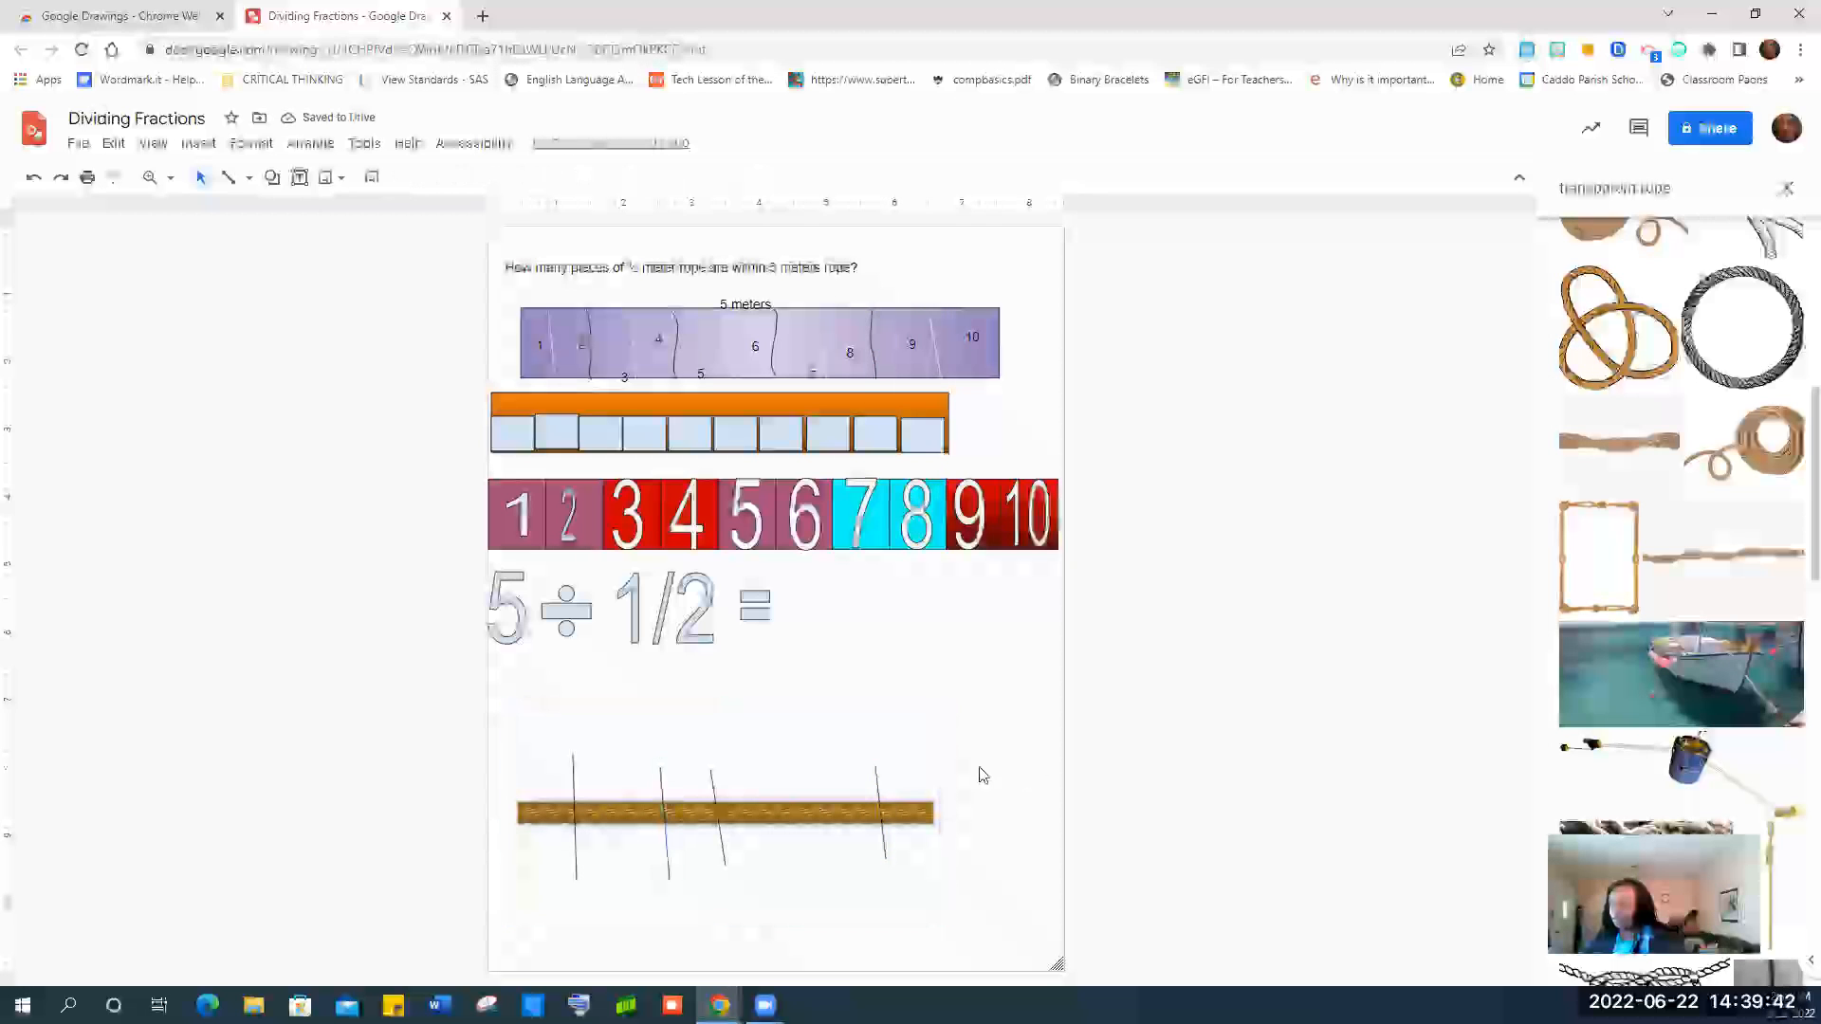
{"action": "left_click_drag", "start_coordinate": [668, 819], "coordinate": [635, 816]}
{"action": "left_click", "coordinate": [662, 819]}
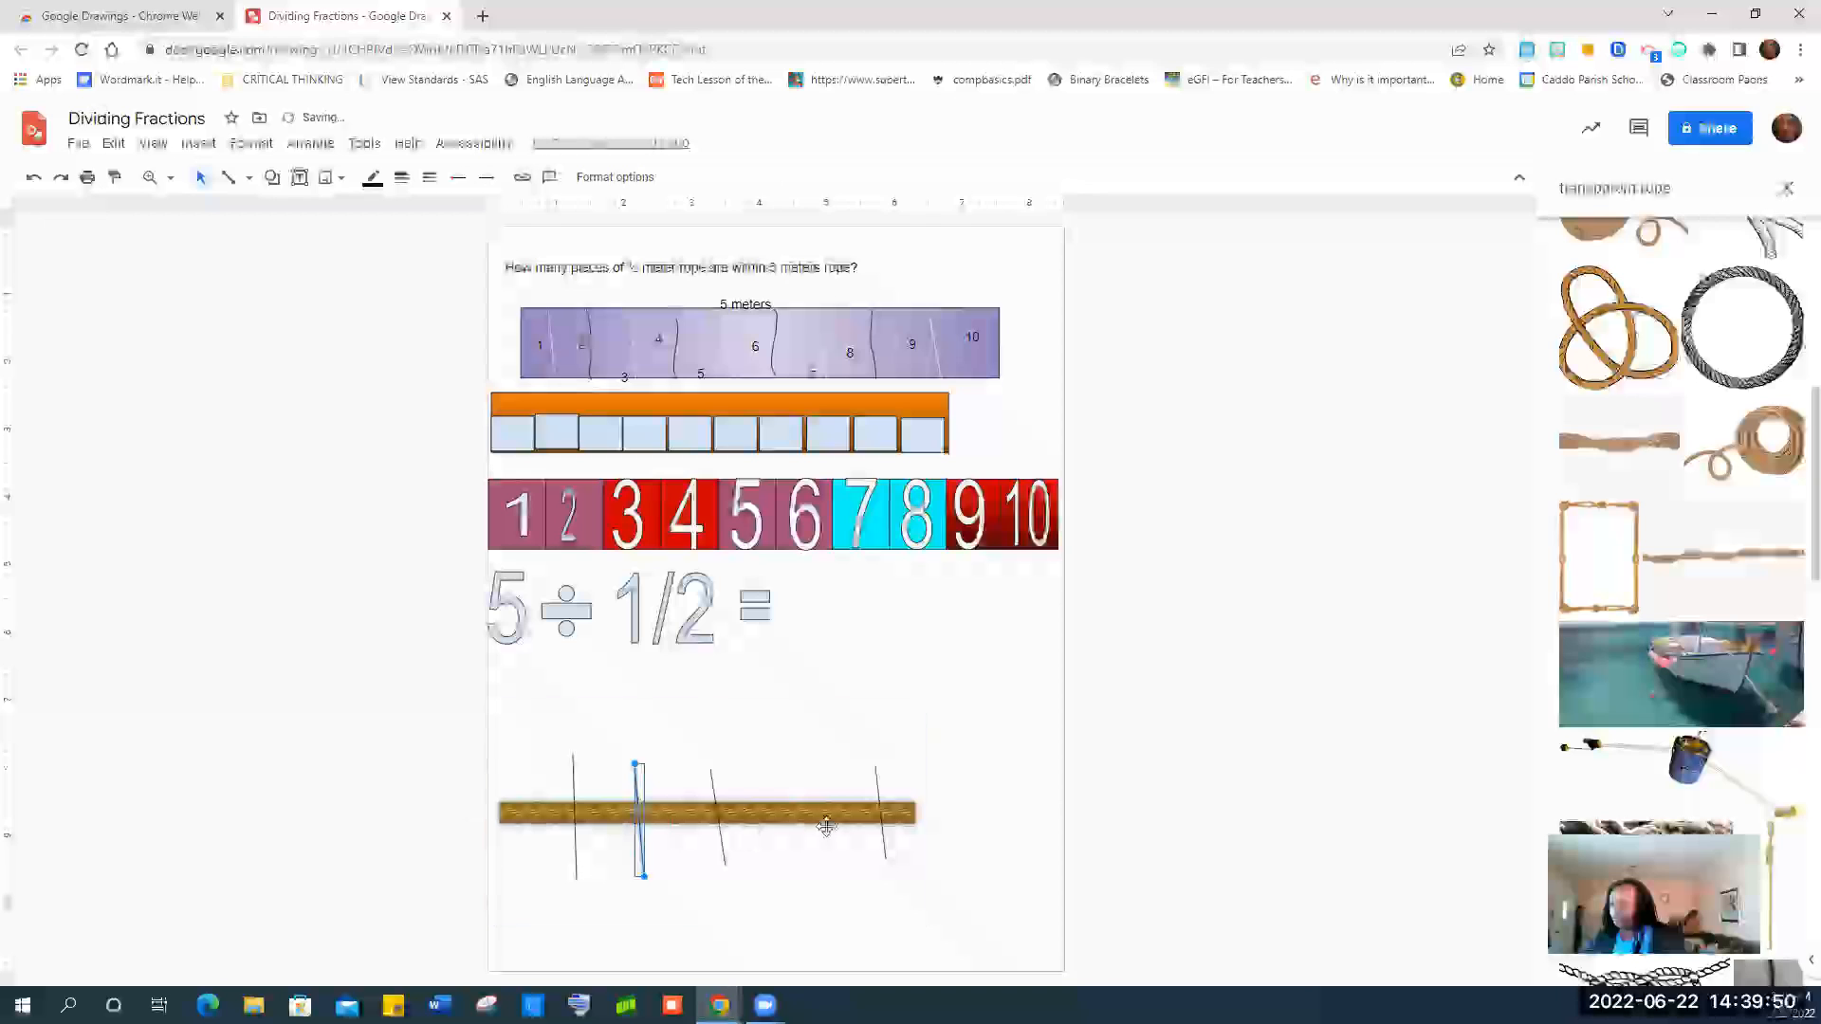
Nudge the third dividing line left and bring the last one back beside it, spacing the four lines about evenly.
{"action": "left_click", "coordinate": [718, 817]}
{"action": "left_click", "coordinate": [720, 817]}
{"action": "left_click_drag", "start_coordinate": [724, 822], "coordinate": [704, 817]}
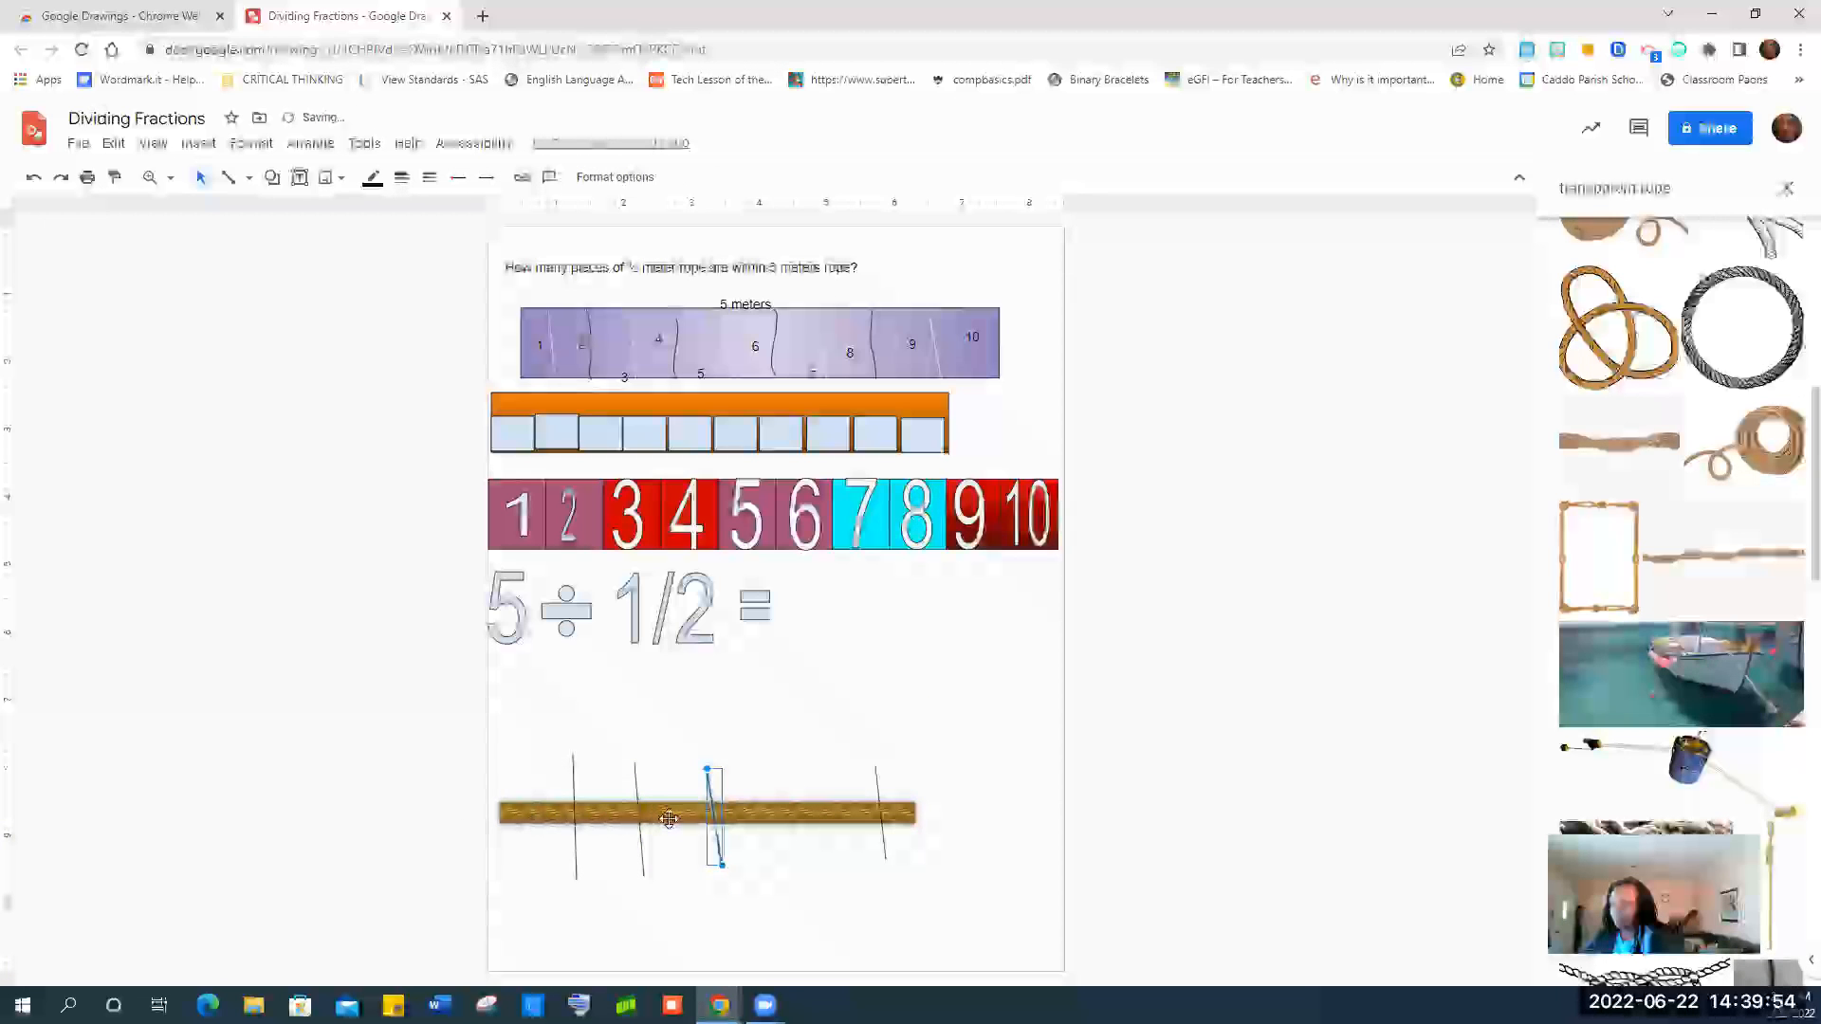
{"action": "left_click", "coordinate": [762, 811]}
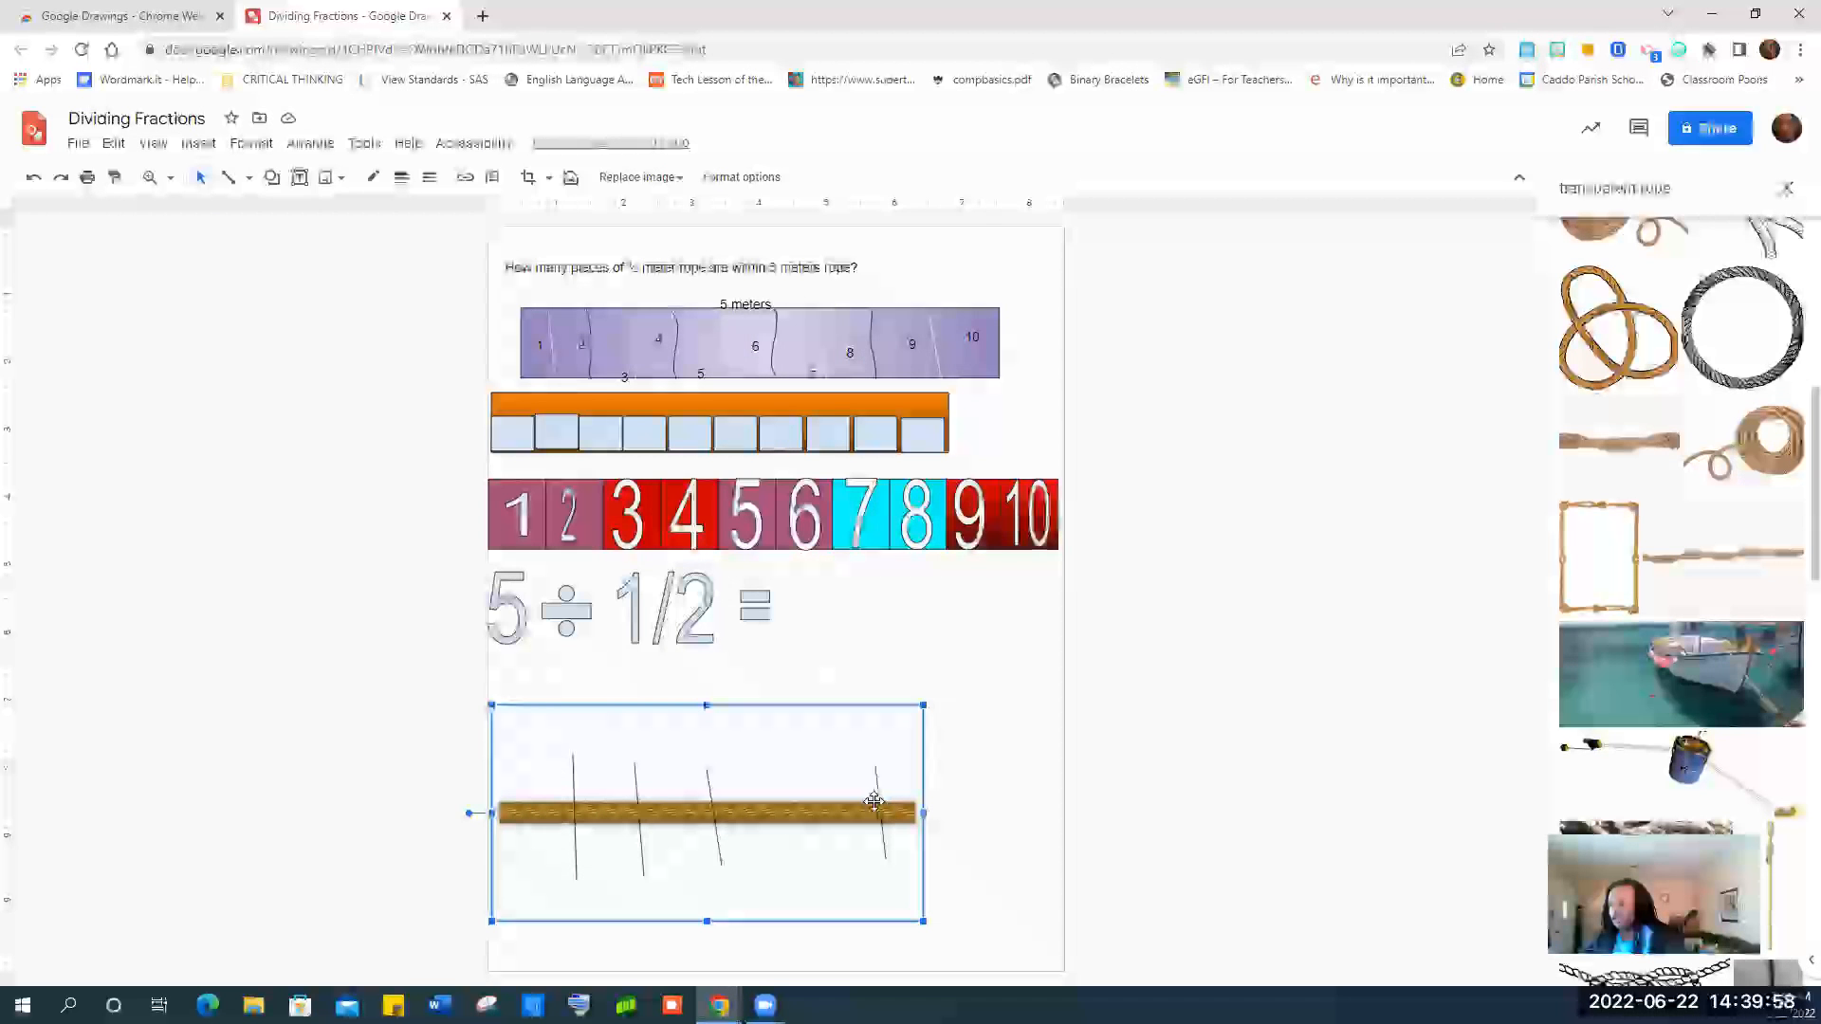
{"action": "left_click_drag", "start_coordinate": [880, 799], "coordinate": [770, 793]}
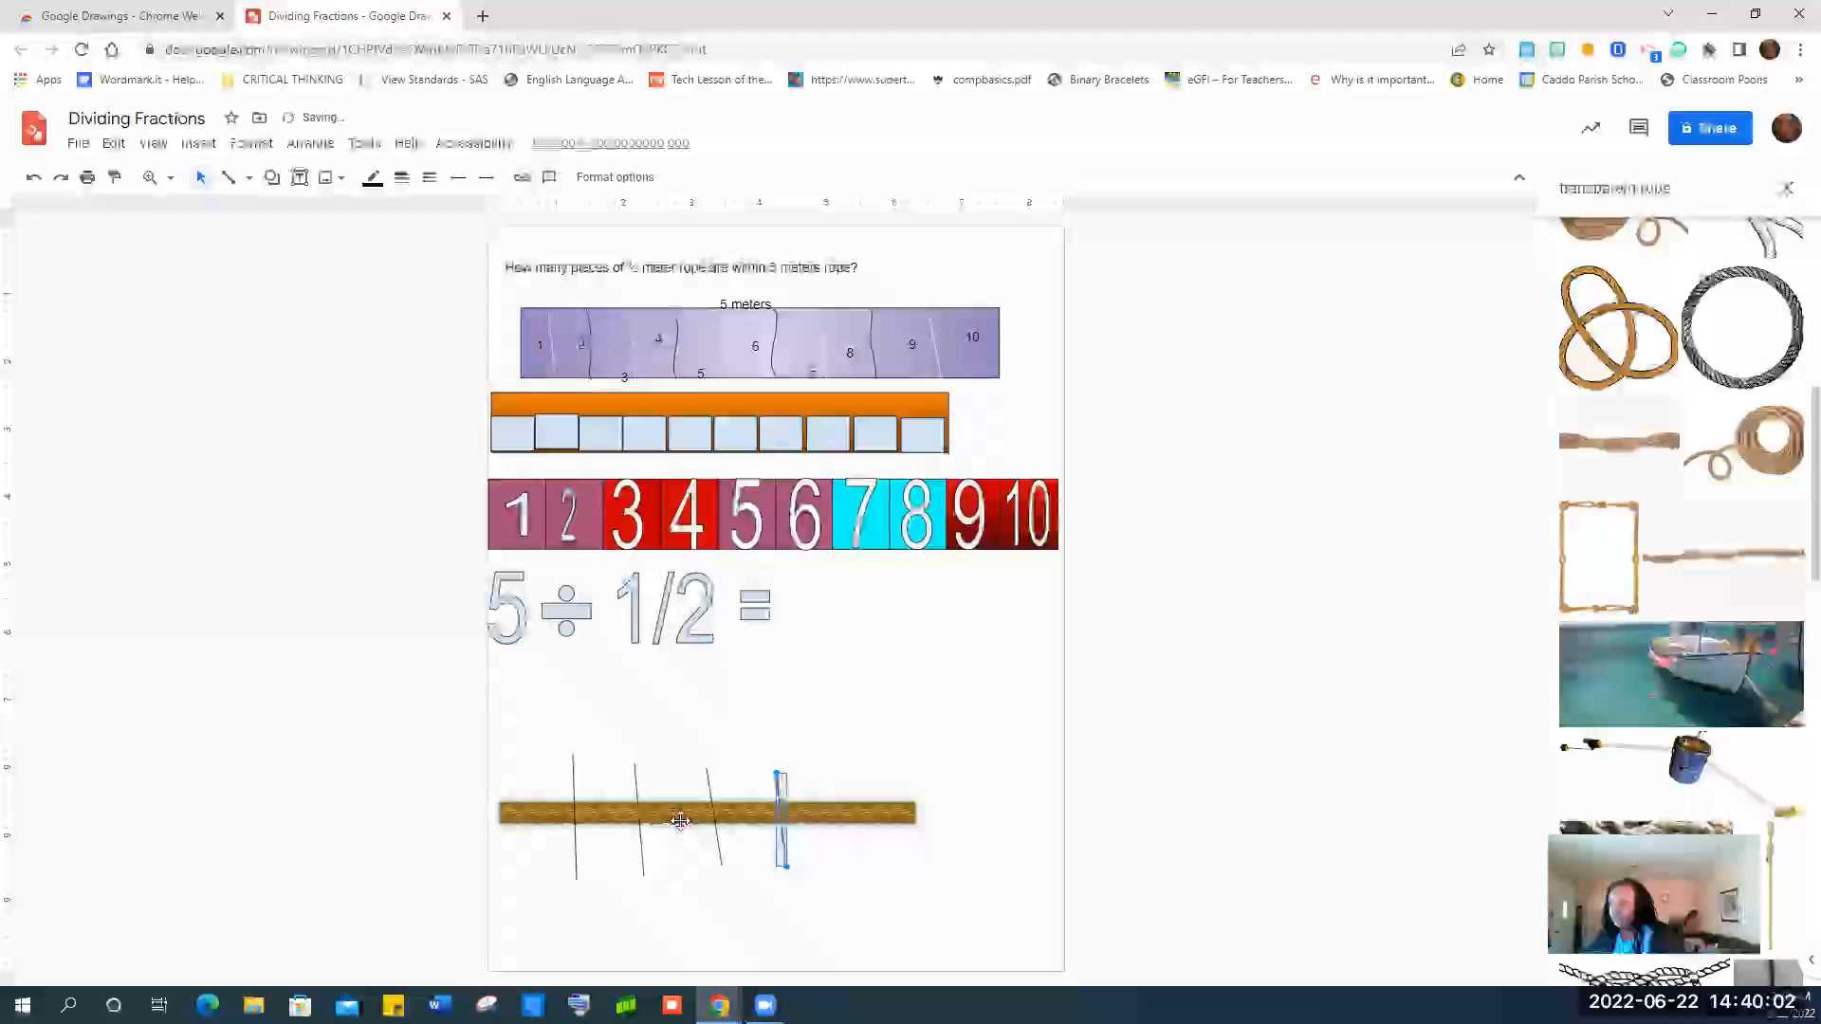
{"action": "left_click", "coordinate": [864, 808]}
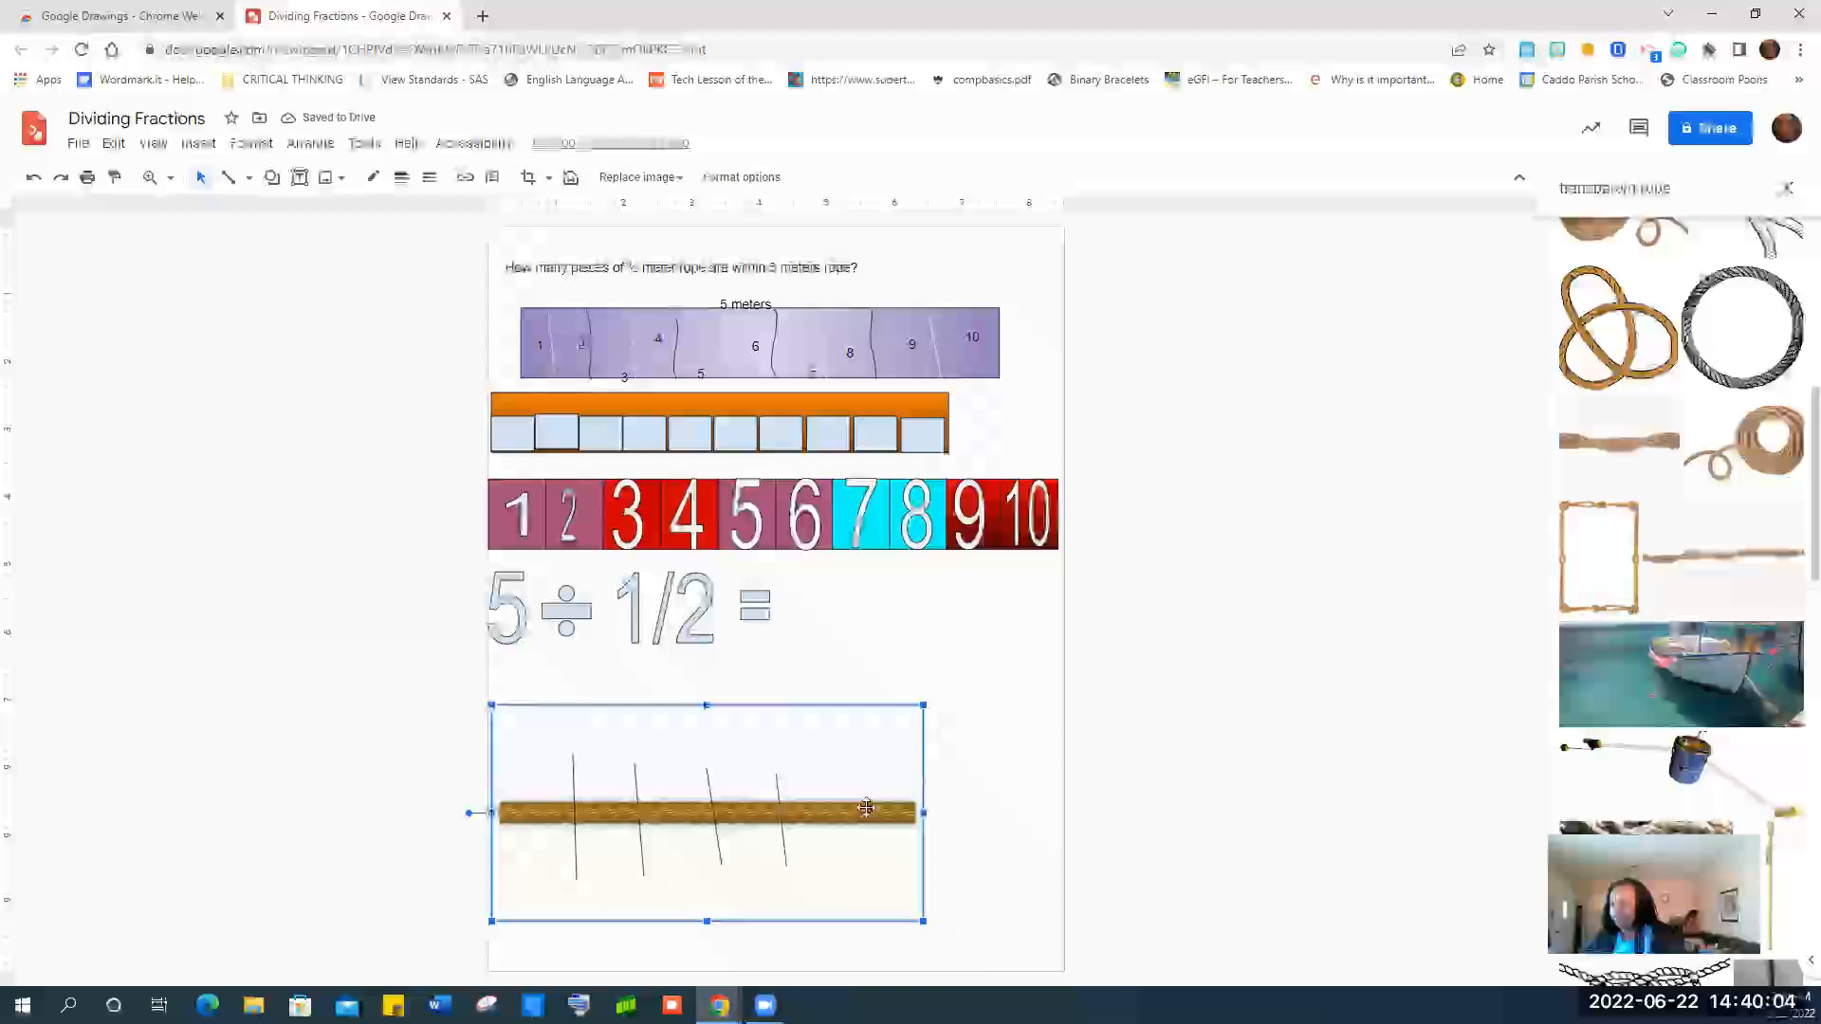